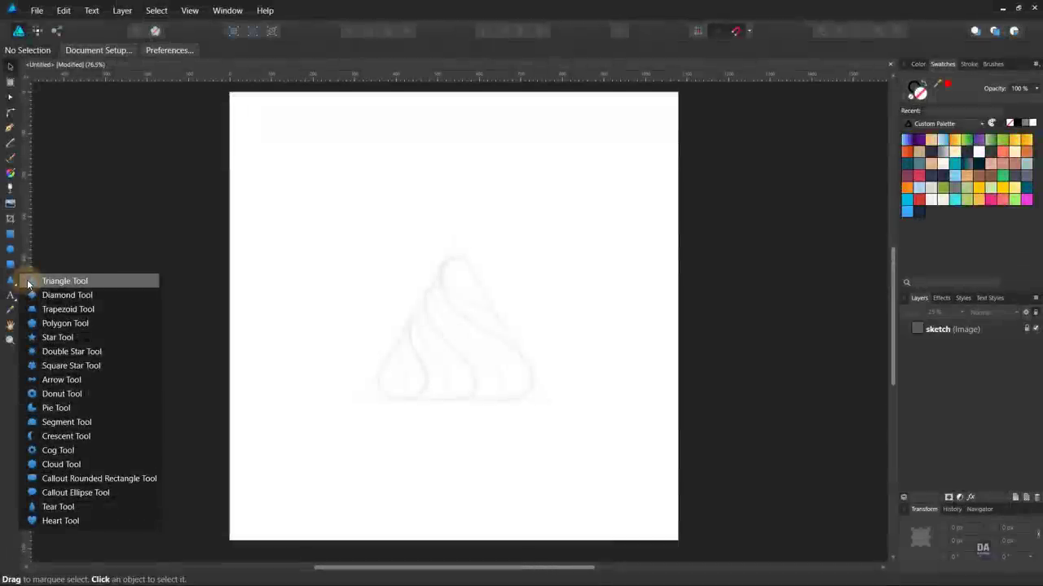
# - Pick the Triangle Tool and zoom in on the faint swirl sketch
pyautogui.click(28, 281)
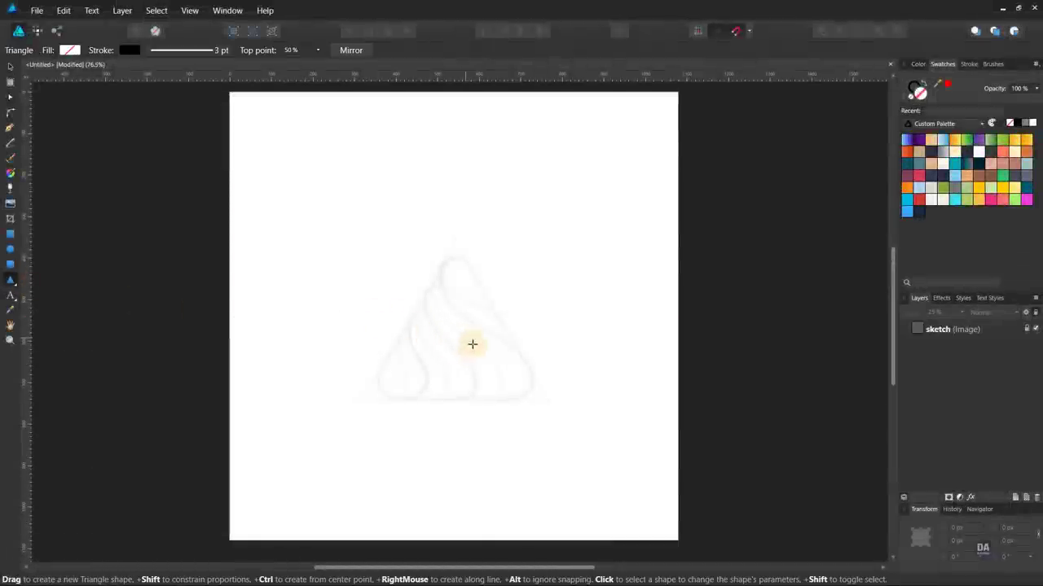
pyautogui.scroll(3, 458, 344)
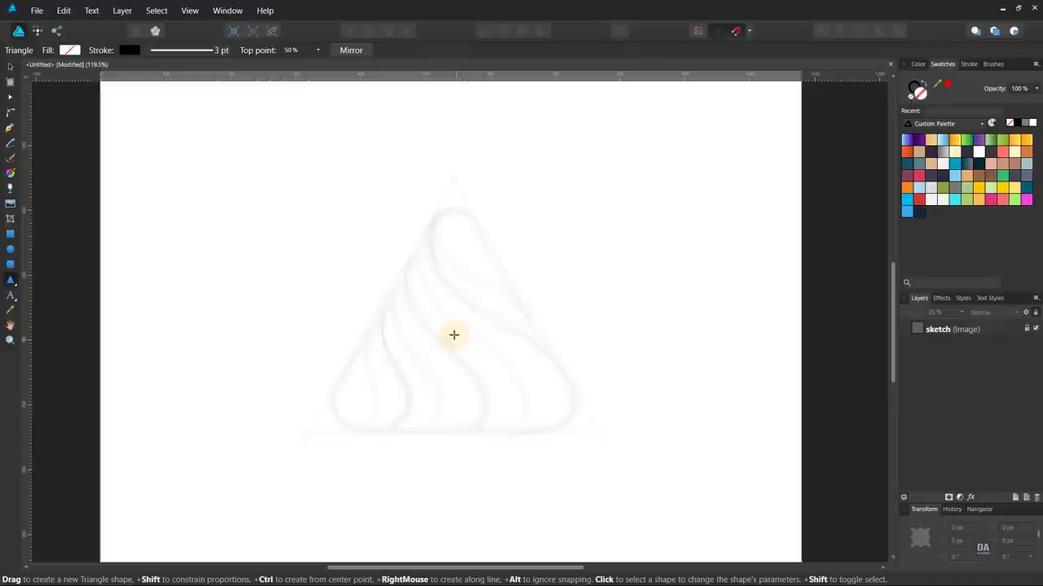
# - Draw a 3 pt black-stroked triangle over the sketch, align it vertically, and size it to 431.5 × 392.5 px
pyautogui.moveTo(451, 328); pyautogui.dragTo(584, 431)
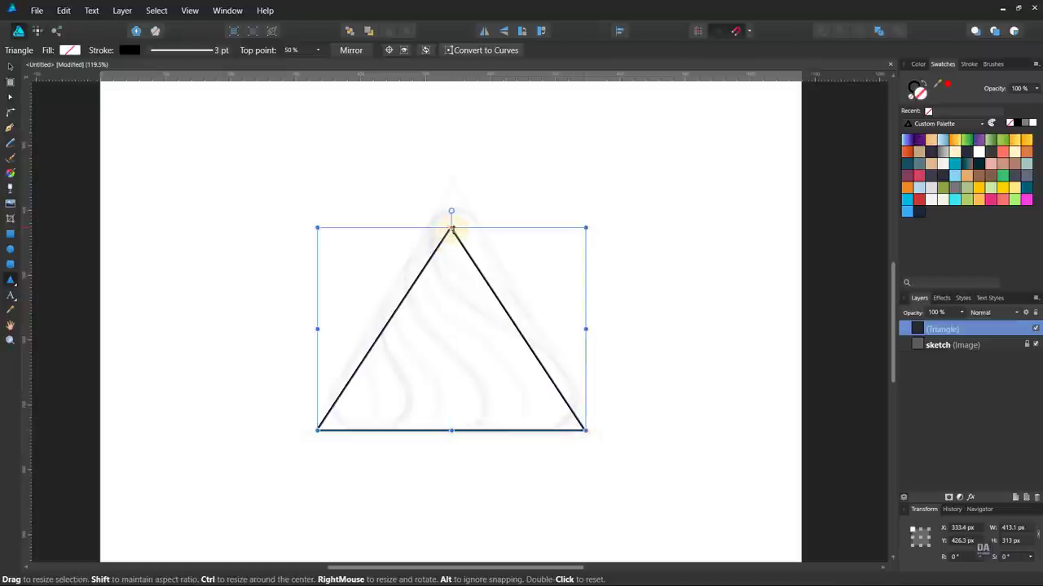
pyautogui.moveTo(452, 224); pyautogui.dragTo(453, 179)
pyautogui.click(619, 31)
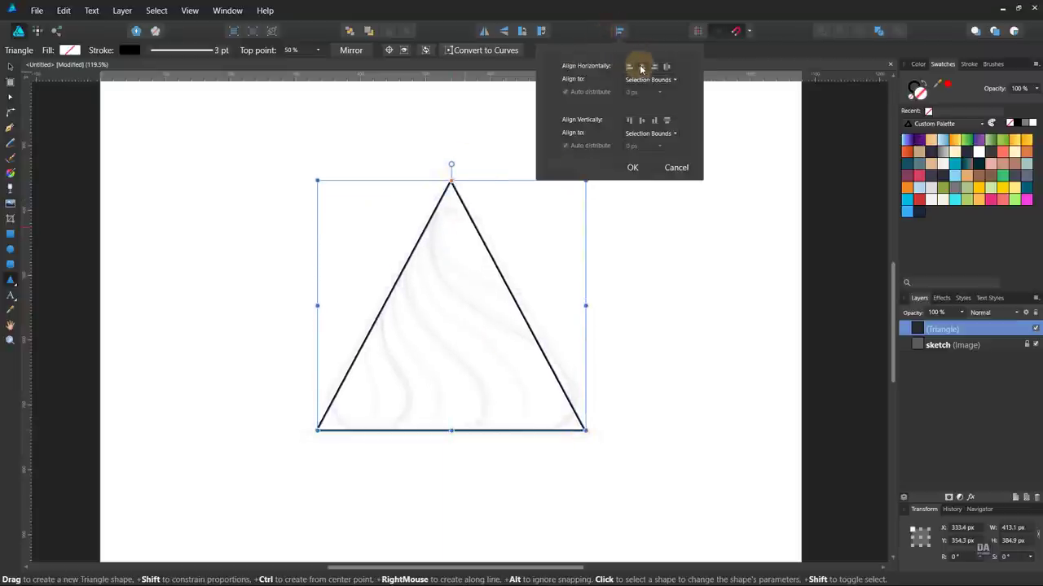
pyautogui.click(641, 120)
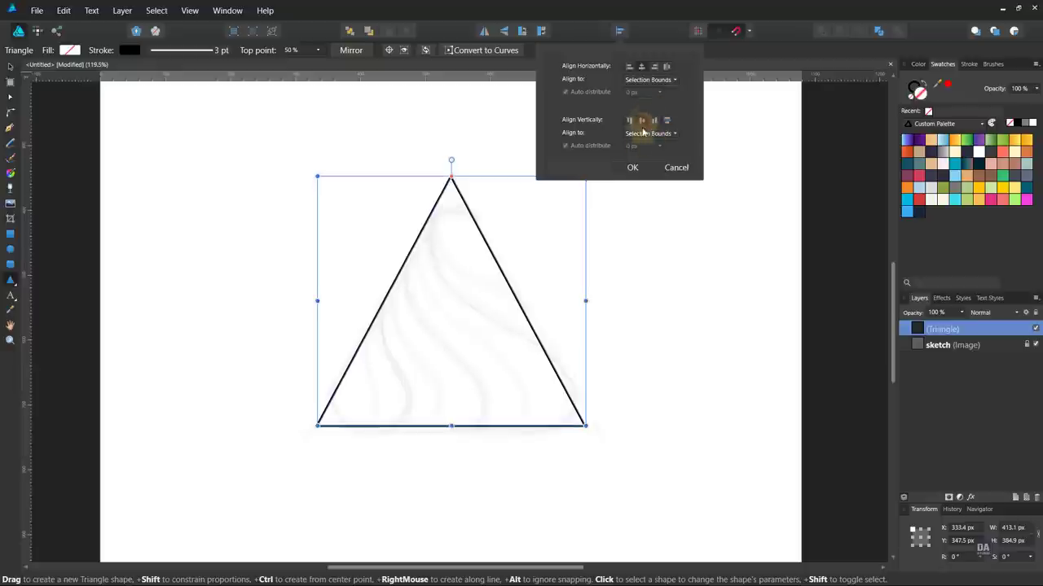
pyautogui.click(632, 168)
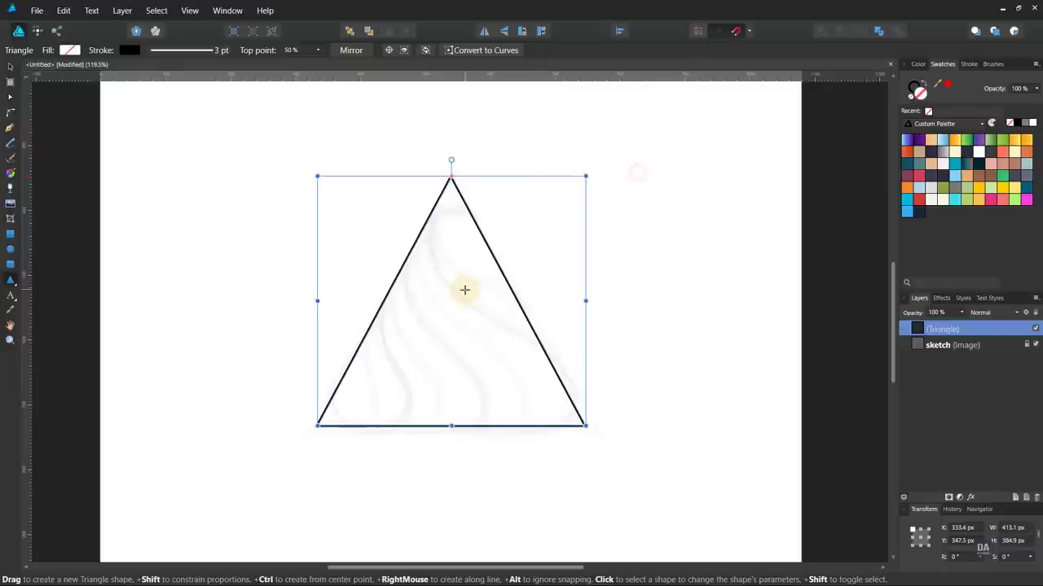
pyautogui.moveTo(451, 425); pyautogui.dragTo(452, 433)
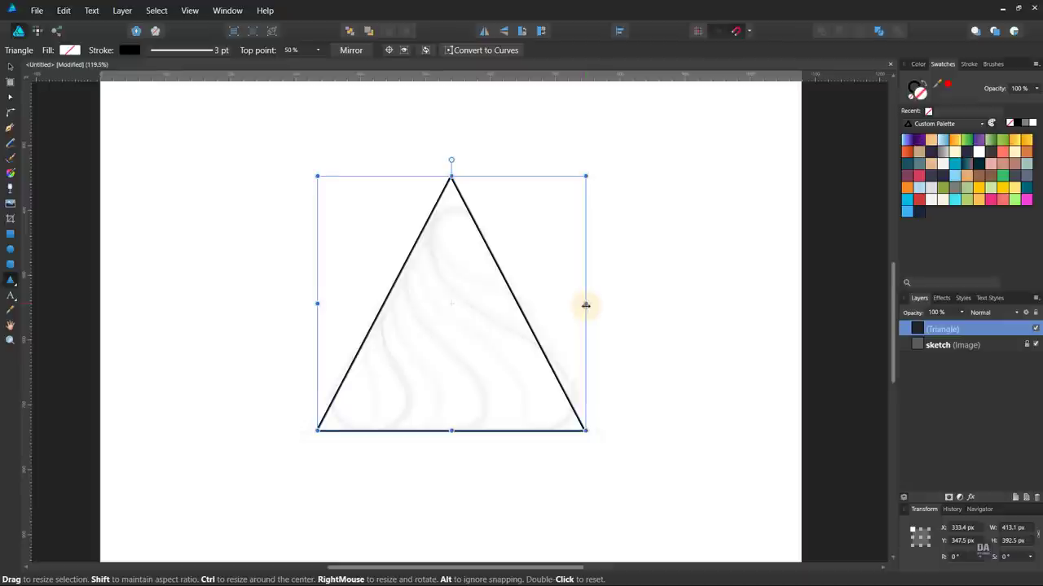
pyautogui.moveTo(585, 304); pyautogui.dragTo(591, 305)
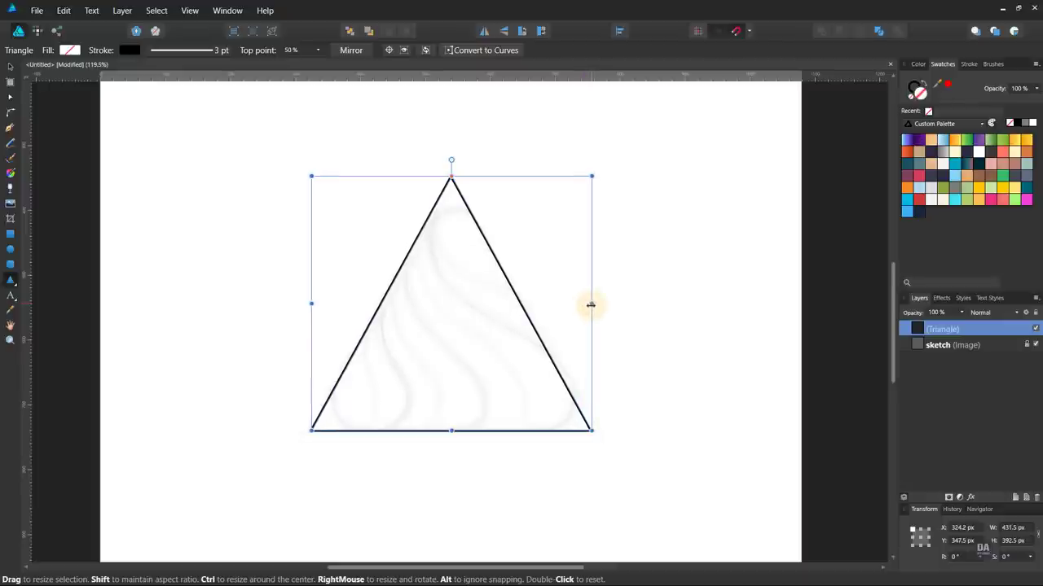
# - Round all three triangle corners with the Corner Tool
pyautogui.click(10, 113)
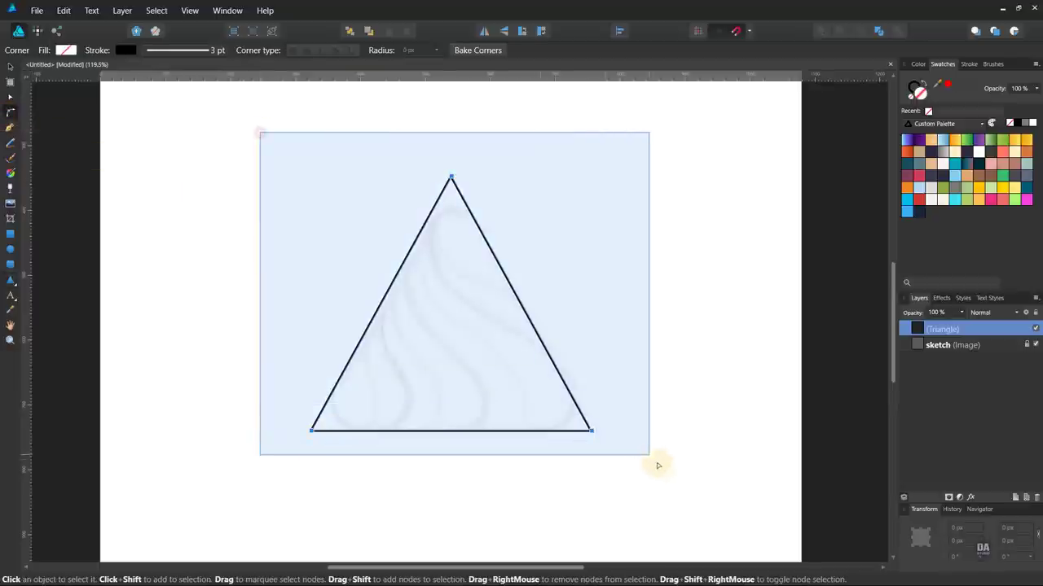
pyautogui.moveTo(263, 140); pyautogui.dragTo(667, 472)
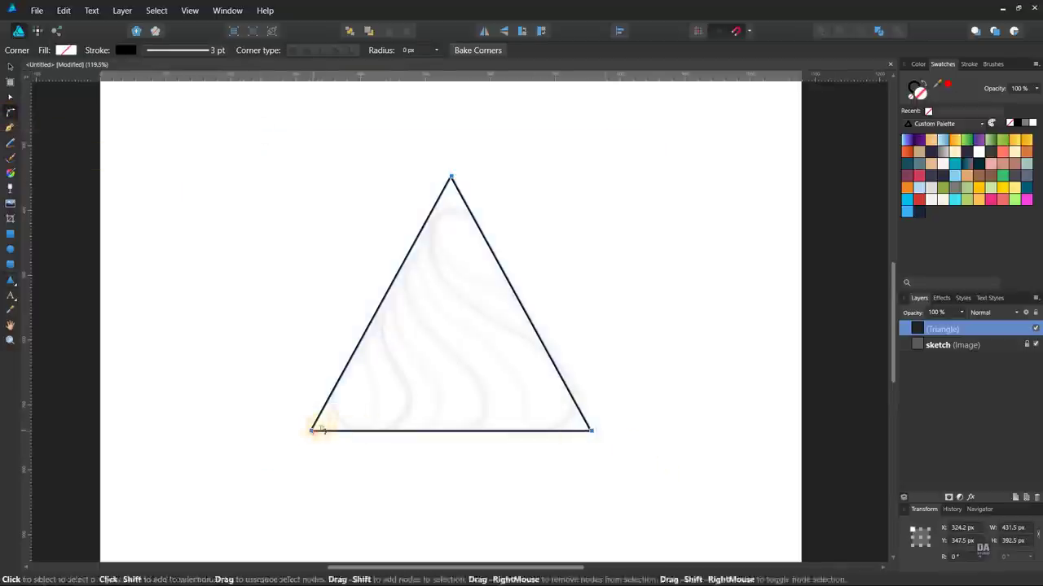
pyautogui.moveTo(315, 433); pyautogui.dragTo(364, 416)
pyautogui.press('v')
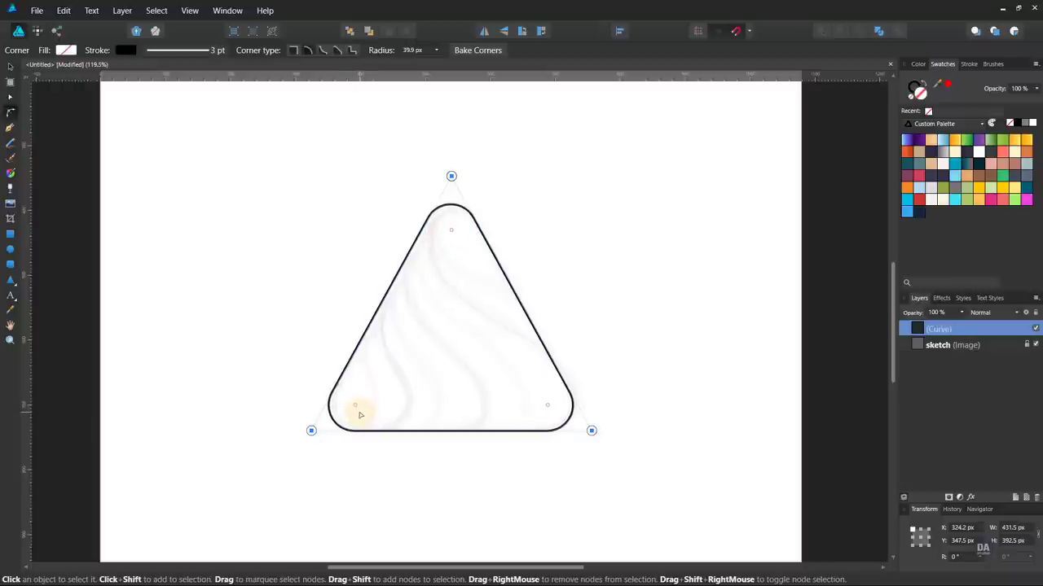
pyautogui.click(436, 400)
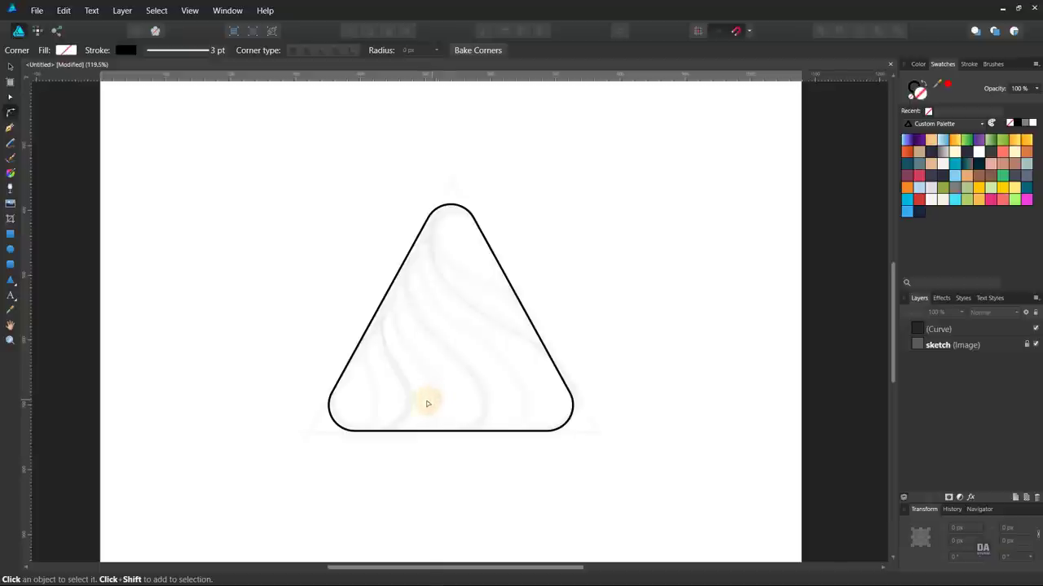
# - Enlarge the top and both bottom corner radii to about 47 px
pyautogui.click(454, 218)
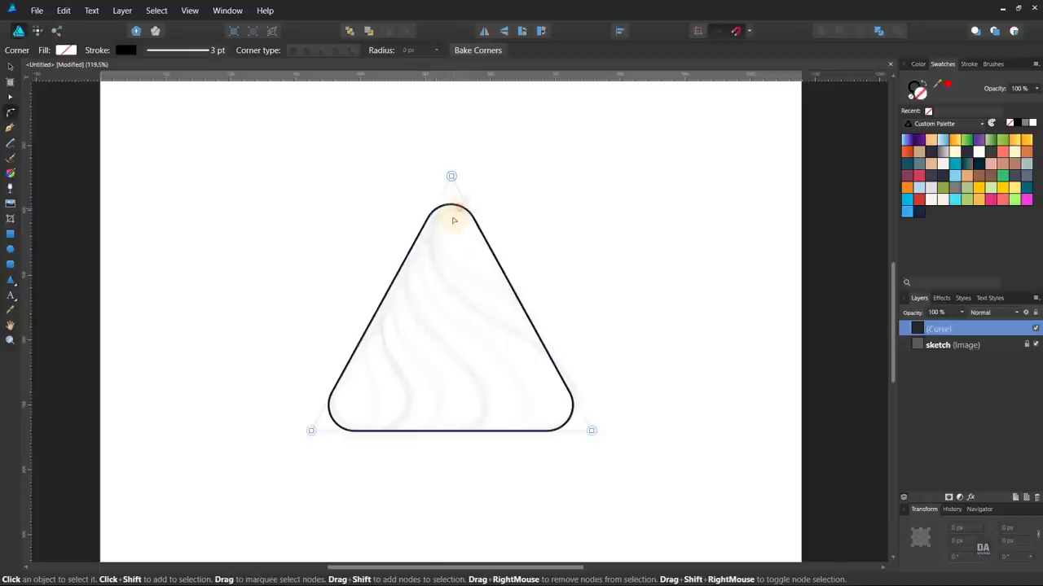
pyautogui.moveTo(453, 177); pyautogui.dragTo(458, 244)
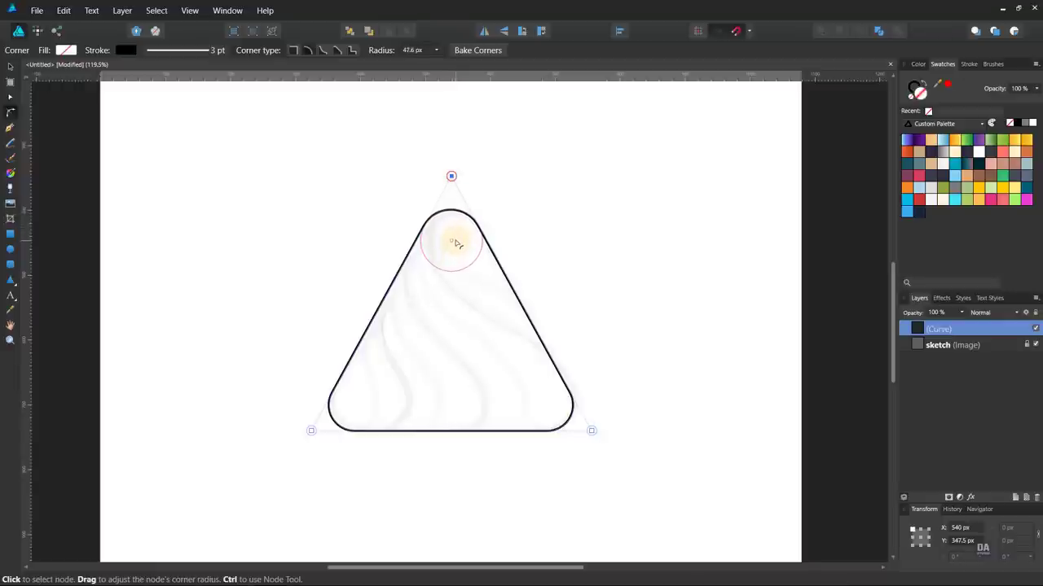
pyautogui.click(638, 452)
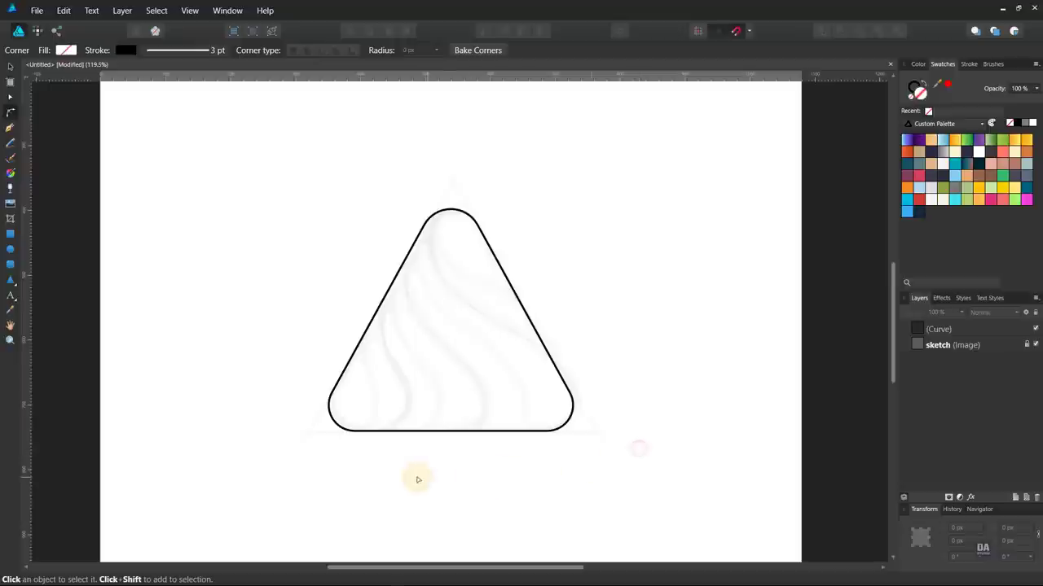
pyautogui.click(571, 416)
pyautogui.click(591, 431)
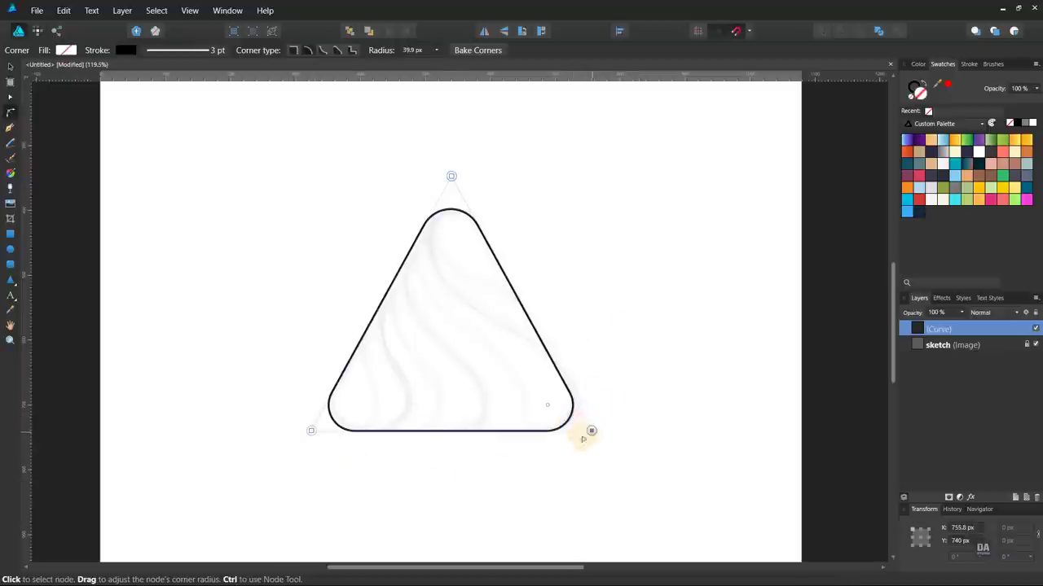
pyautogui.keyDown('shift'); pyautogui.click(311, 430); pyautogui.keyUp('shift')
pyautogui.moveTo(359, 410); pyautogui.dragTo(365, 406)
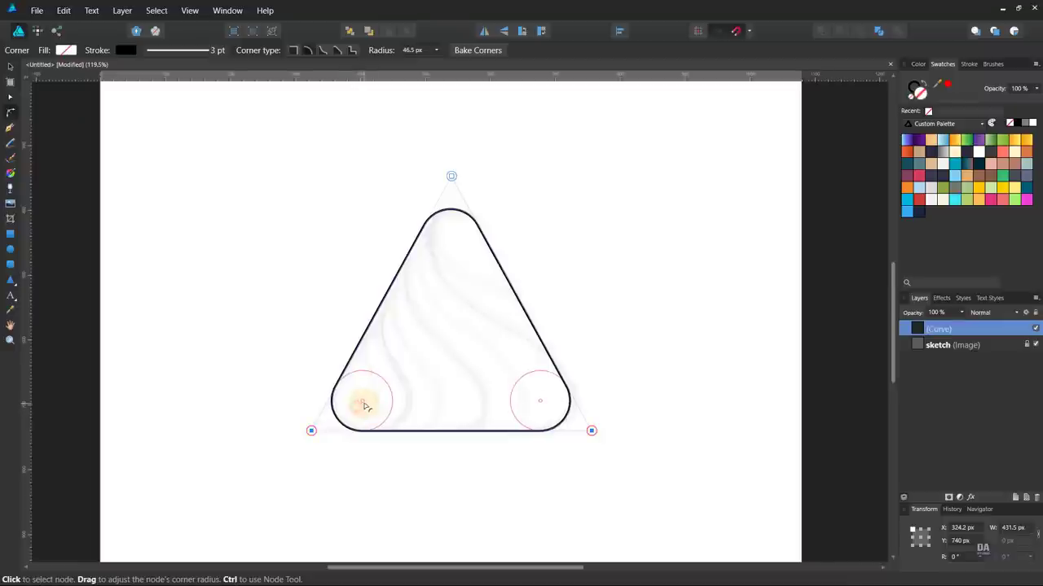
pyautogui.click(588, 370)
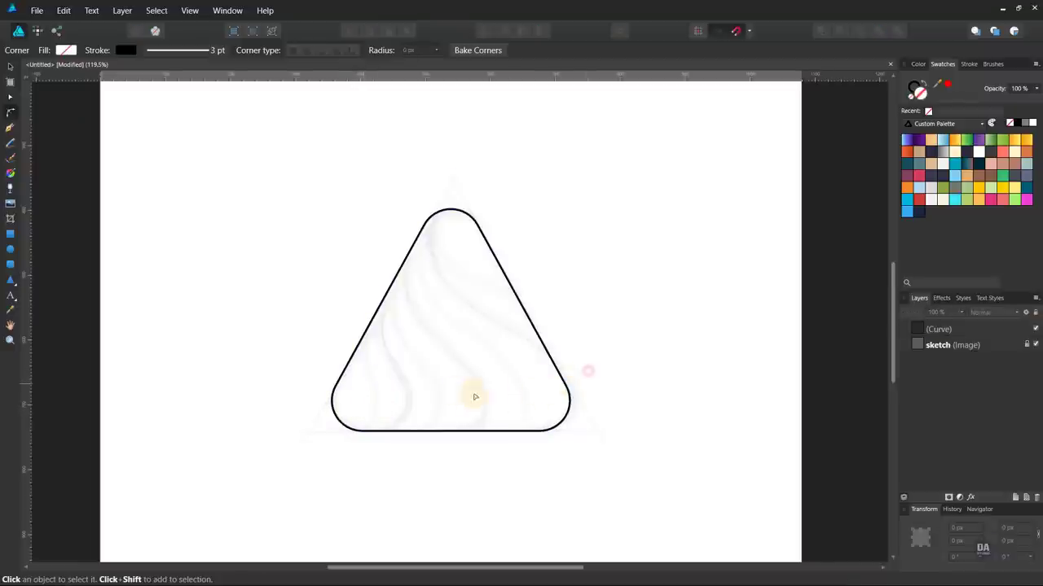
pyautogui.scroll(1, 461, 372)
pyautogui.scroll(1, 463, 369)
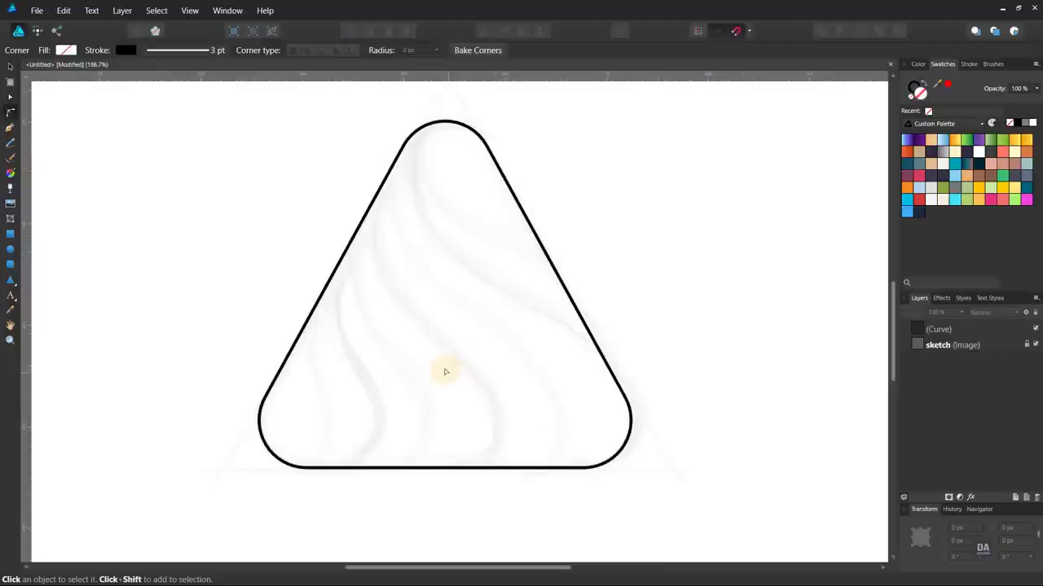
# - Draw a Pen line from the triangle's apex to its right edge and bend it
pyautogui.click(9, 129)
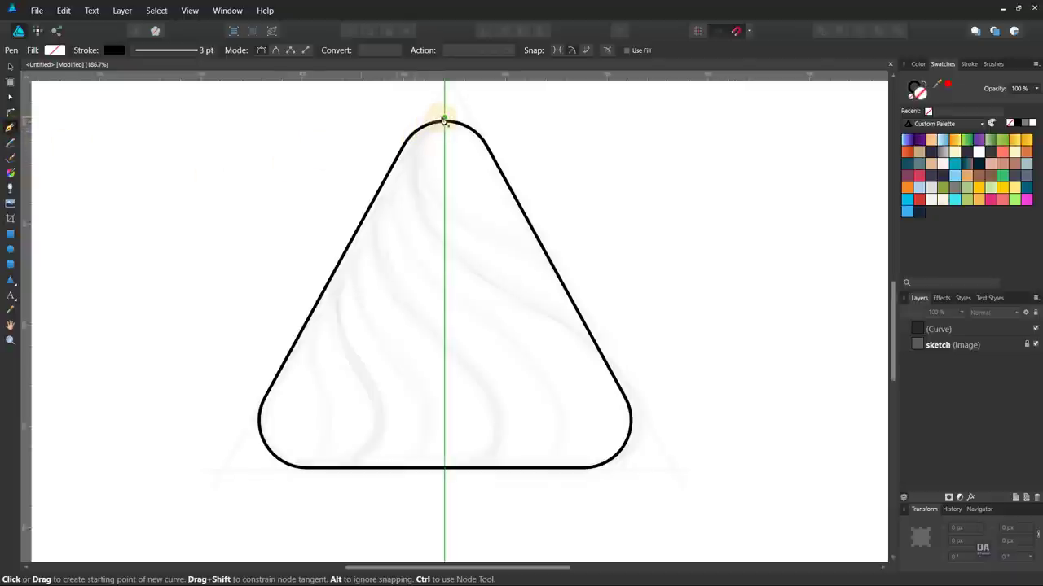
pyautogui.click(444, 118)
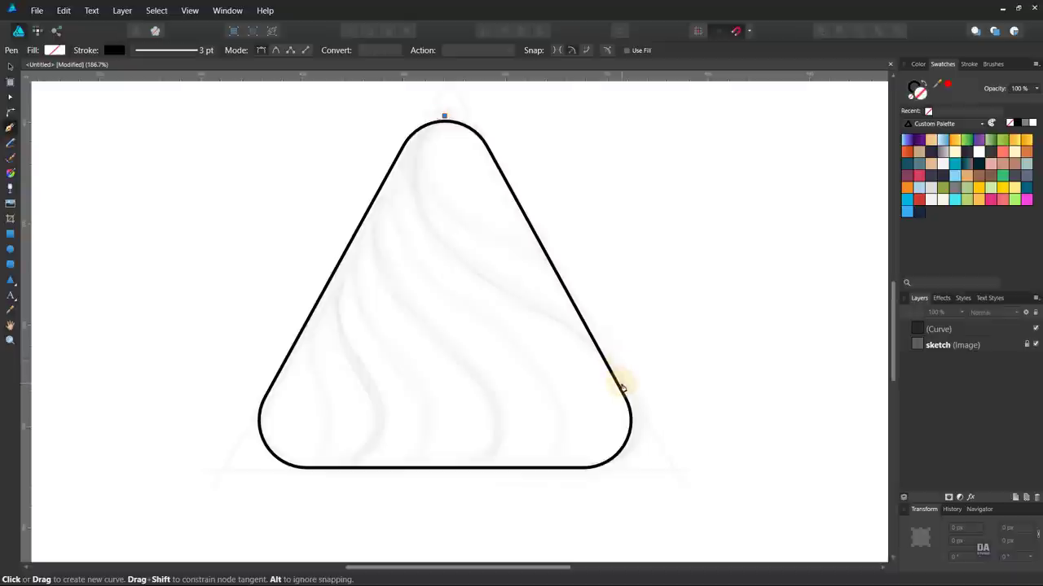
pyautogui.click(621, 387)
pyautogui.moveTo(477, 167); pyautogui.dragTo(413, 200)
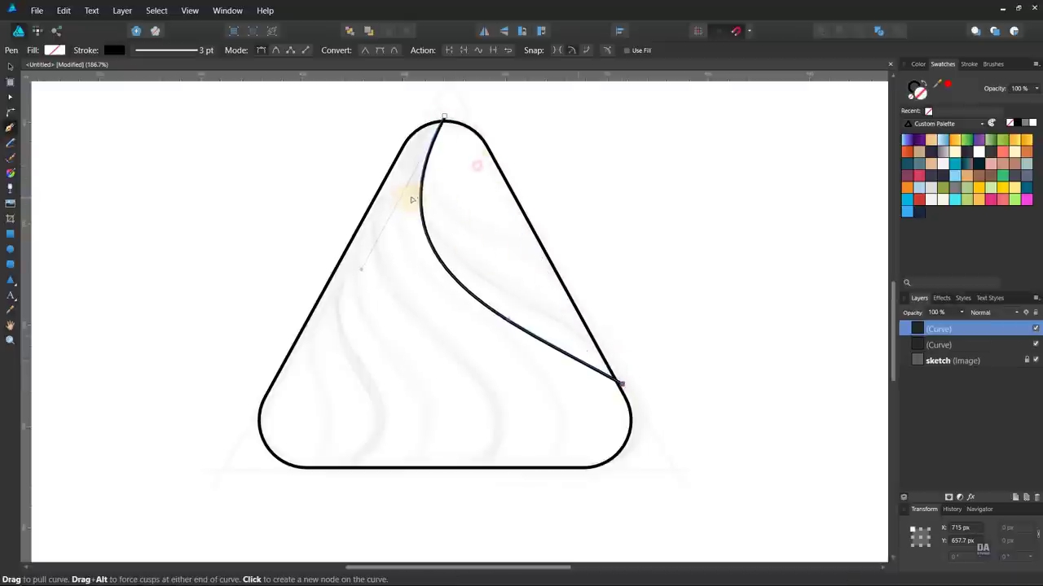
pyautogui.moveTo(361, 270)
pyautogui.mouseDown()
pyautogui.moveTo(336, 178)
pyautogui.moveTo(338, 191)
pyautogui.mouseUp()
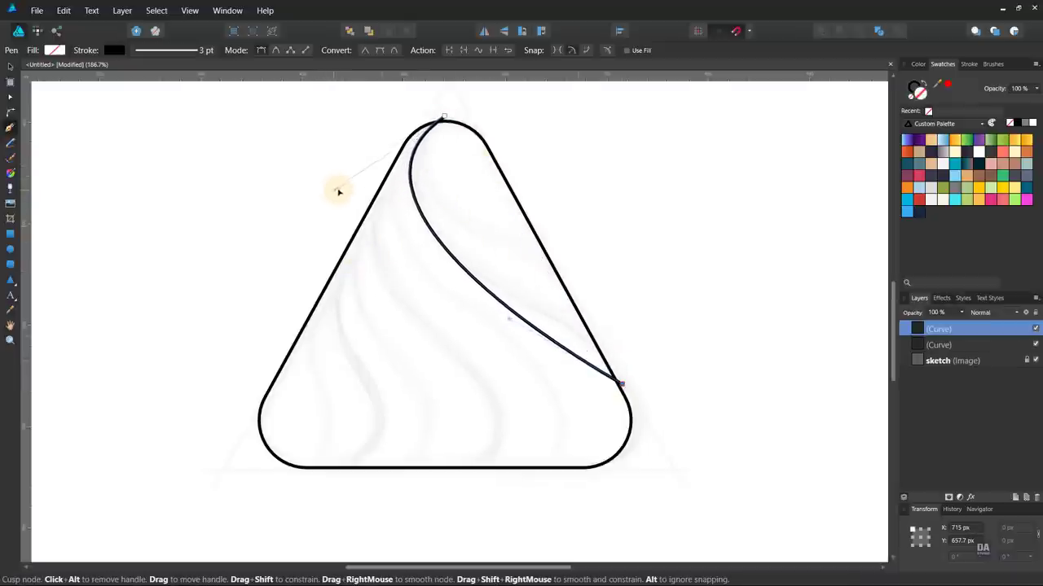
pyautogui.moveTo(506, 319)
pyautogui.mouseDown()
pyautogui.moveTo(564, 284)
pyautogui.moveTo(553, 273)
pyautogui.moveTo(562, 259)
pyautogui.mouseUp()
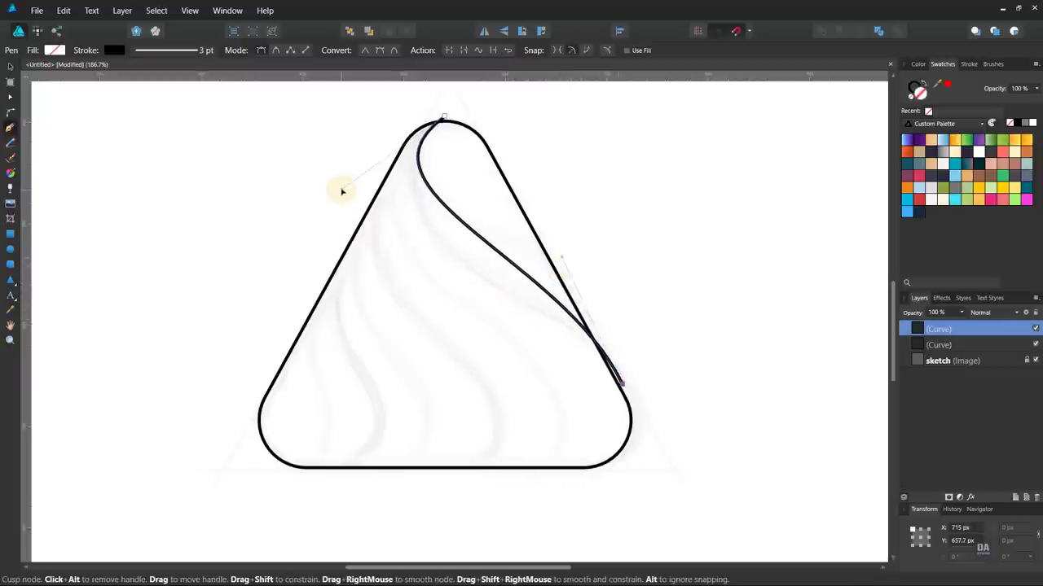
# - Refine the line's nodes and handles into the S-curve of the first wave
pyautogui.moveTo(343, 191)
pyautogui.mouseDown()
pyautogui.moveTo(315, 220)
pyautogui.moveTo(326, 233)
pyautogui.mouseUp()
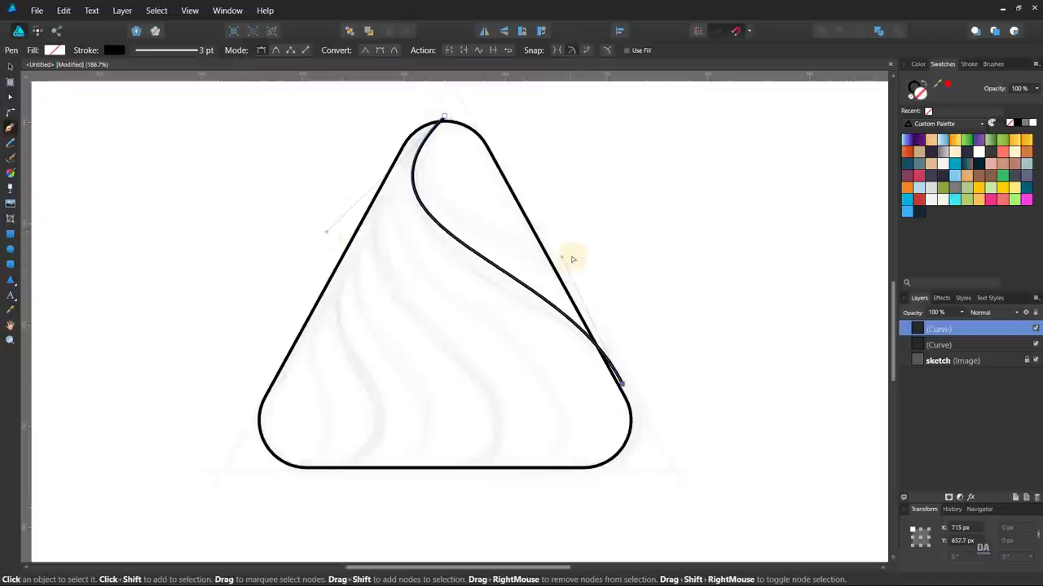
pyautogui.moveTo(562, 259)
pyautogui.mouseDown()
pyautogui.moveTo(591, 310)
pyautogui.moveTo(598, 300)
pyautogui.mouseUp()
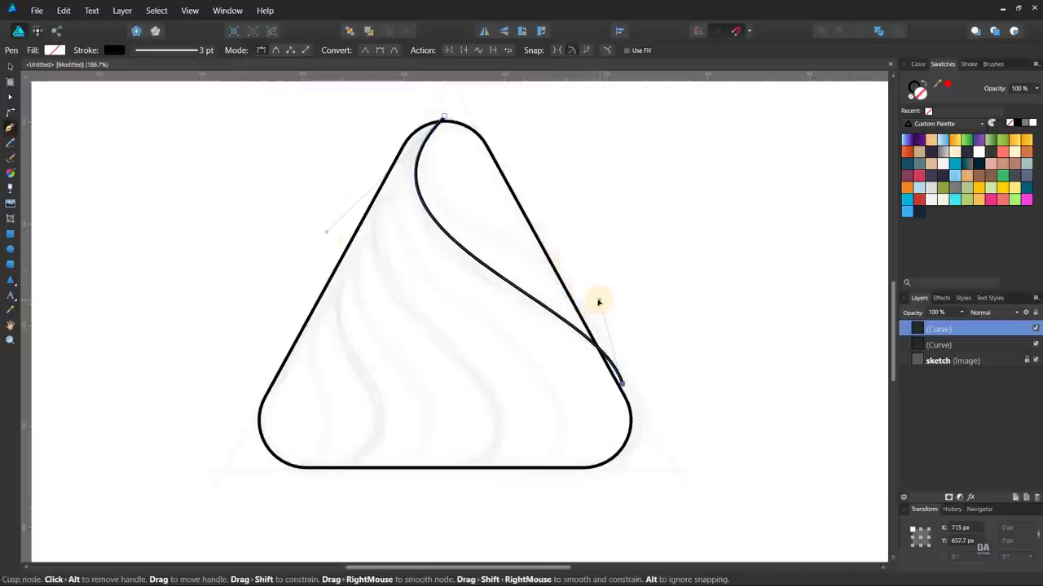
pyautogui.moveTo(324, 233); pyautogui.dragTo(317, 251)
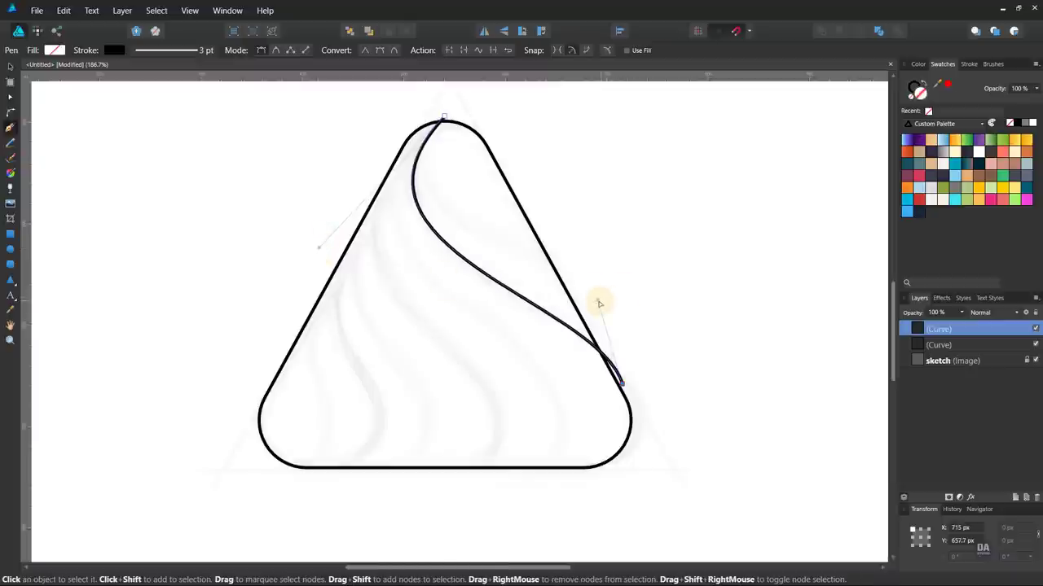
pyautogui.moveTo(598, 303); pyautogui.dragTo(589, 302)
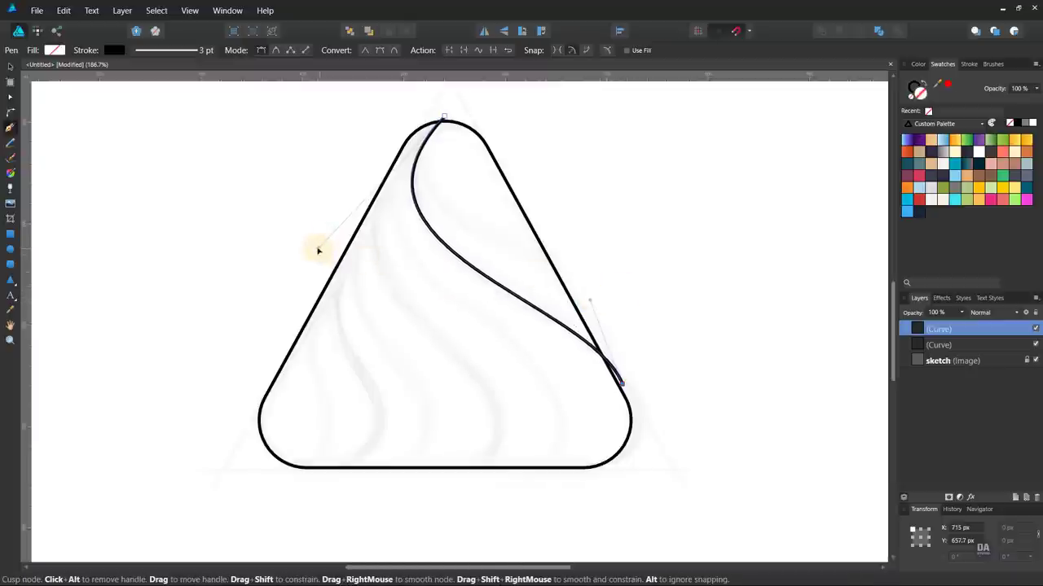
pyautogui.moveTo(317, 247); pyautogui.dragTo(303, 220)
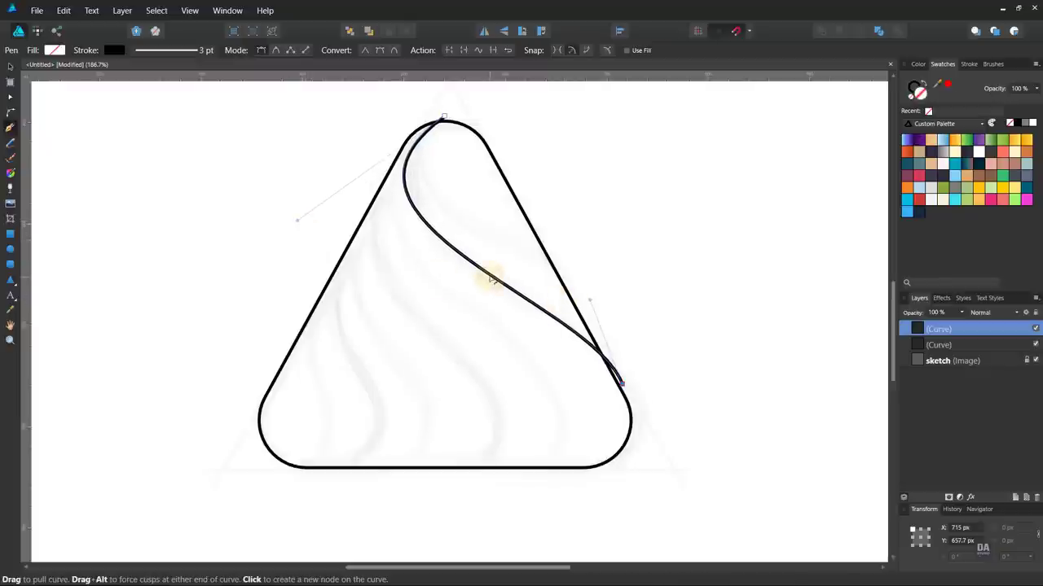
pyautogui.press('ctrl')
pyautogui.moveTo(489, 281); pyautogui.dragTo(491, 283)
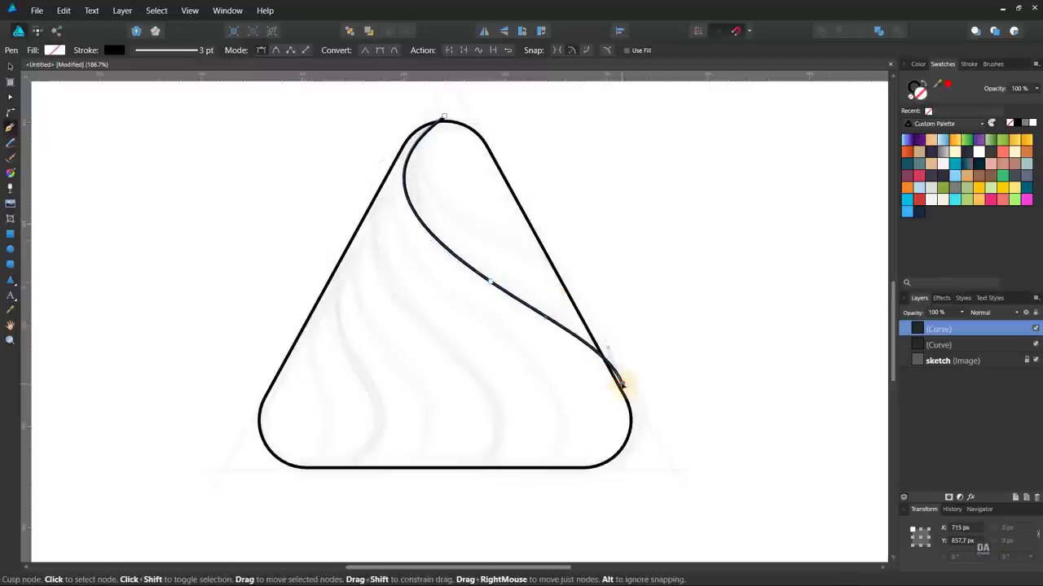
pyautogui.moveTo(625, 391); pyautogui.dragTo(624, 385)
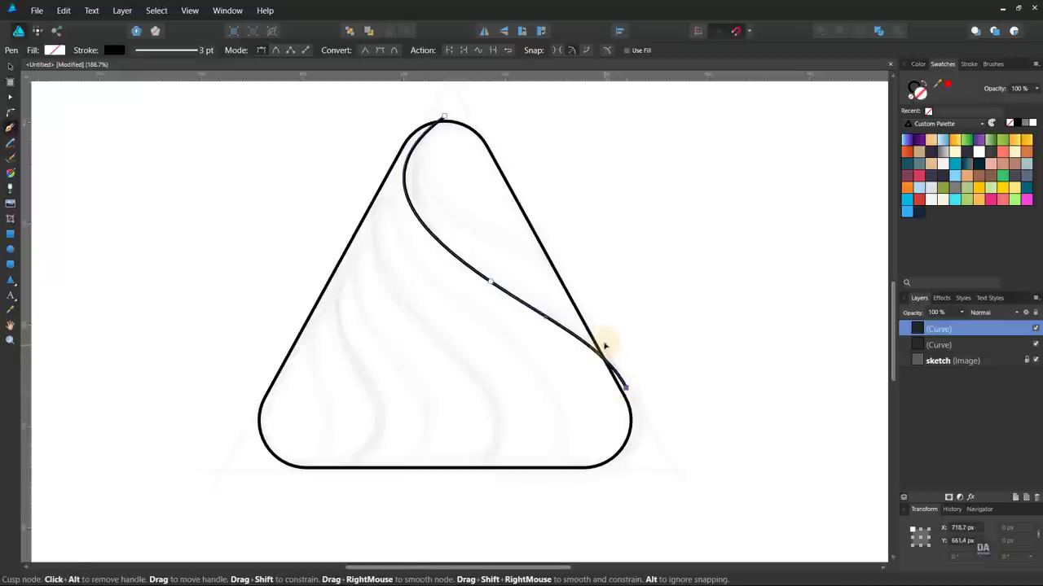
pyautogui.moveTo(605, 347); pyautogui.dragTo(603, 343)
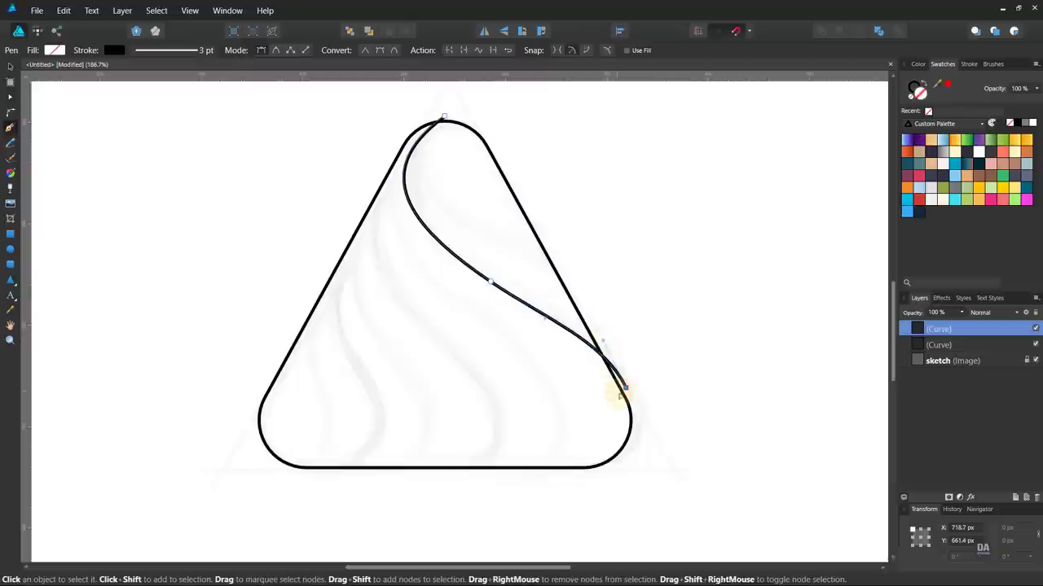
# - Extend the S-curve around the triangle's bottom and left sides and close it at the apex
pyautogui.click(625, 389)
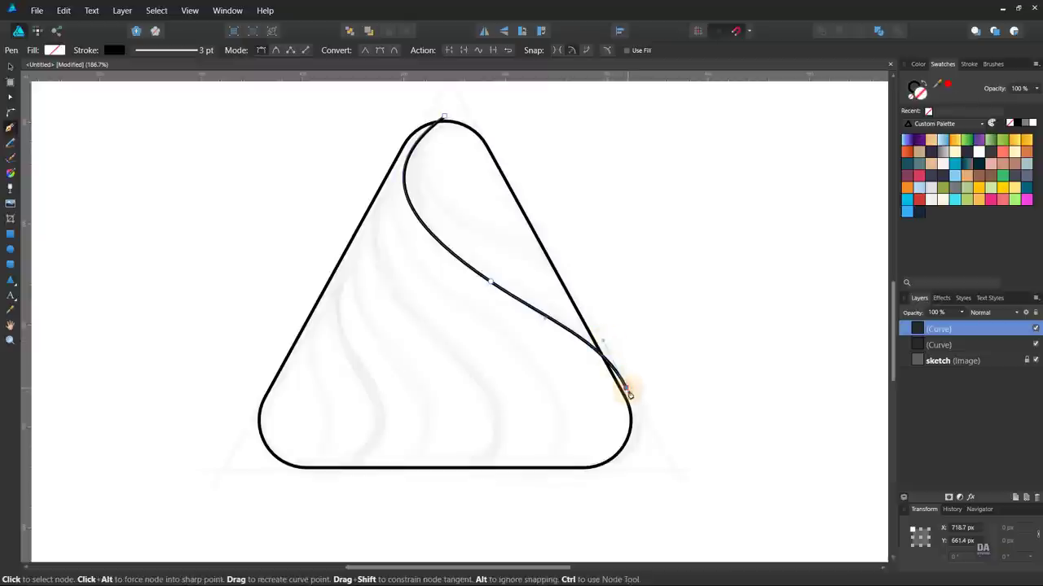
pyautogui.click(639, 467)
pyautogui.click(530, 486)
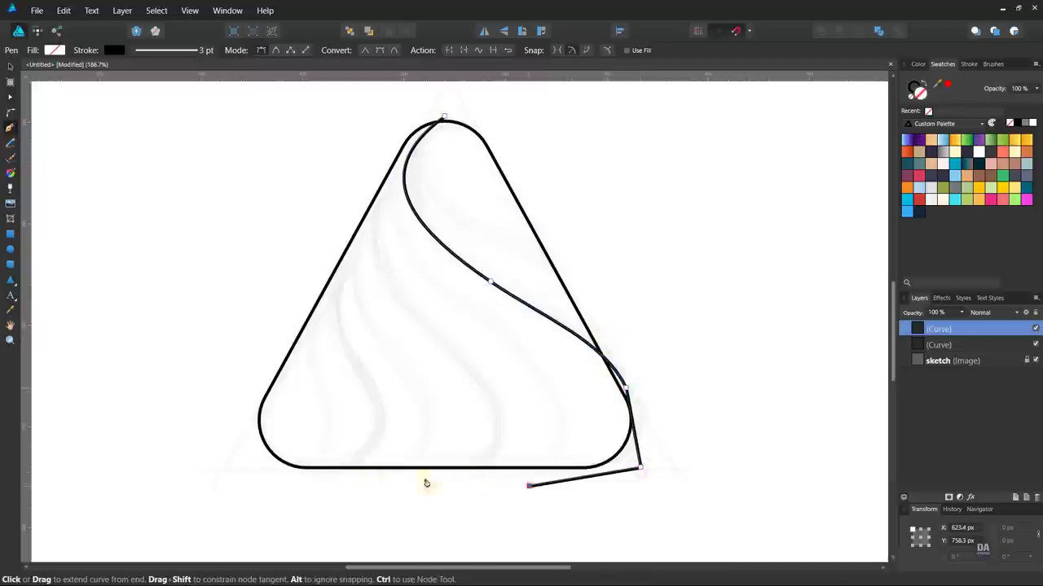
pyautogui.click(280, 477)
pyautogui.click(225, 441)
pyautogui.click(377, 155)
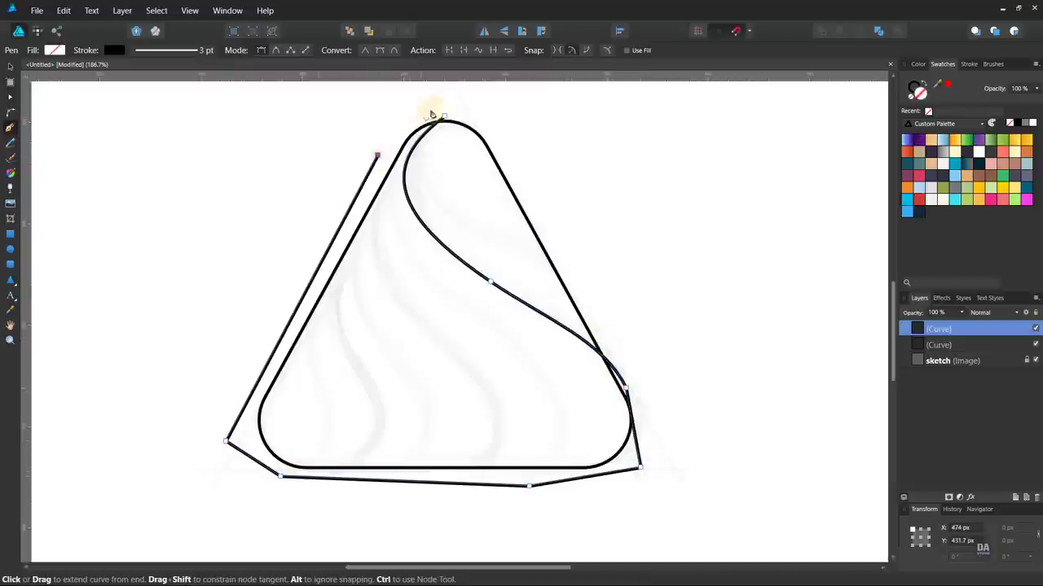
pyautogui.click(444, 118)
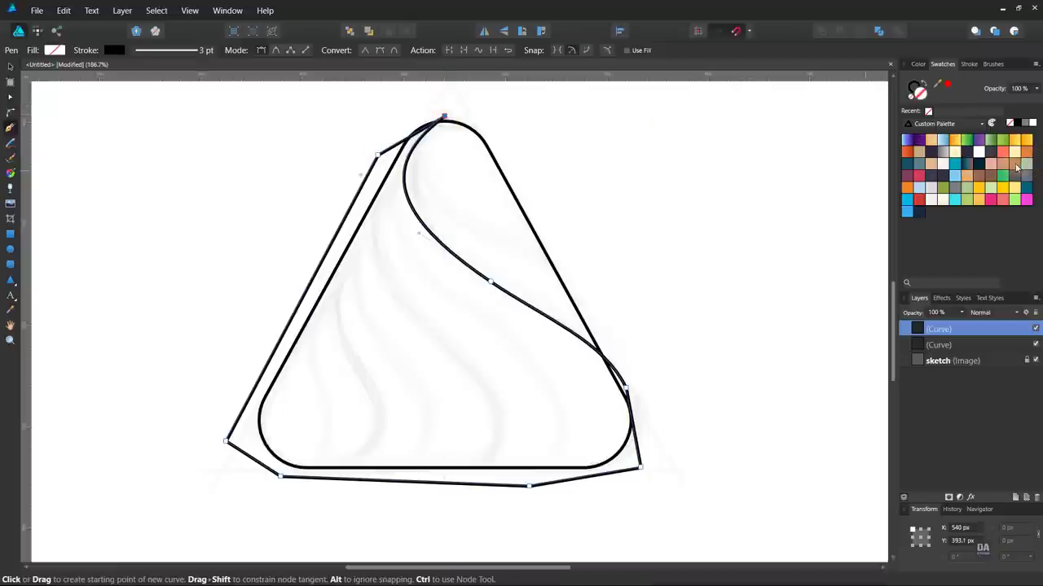
# - Fill the shape rose-brown with no stroke and clip it inside the rounded triangle
pyautogui.click(1015, 165)
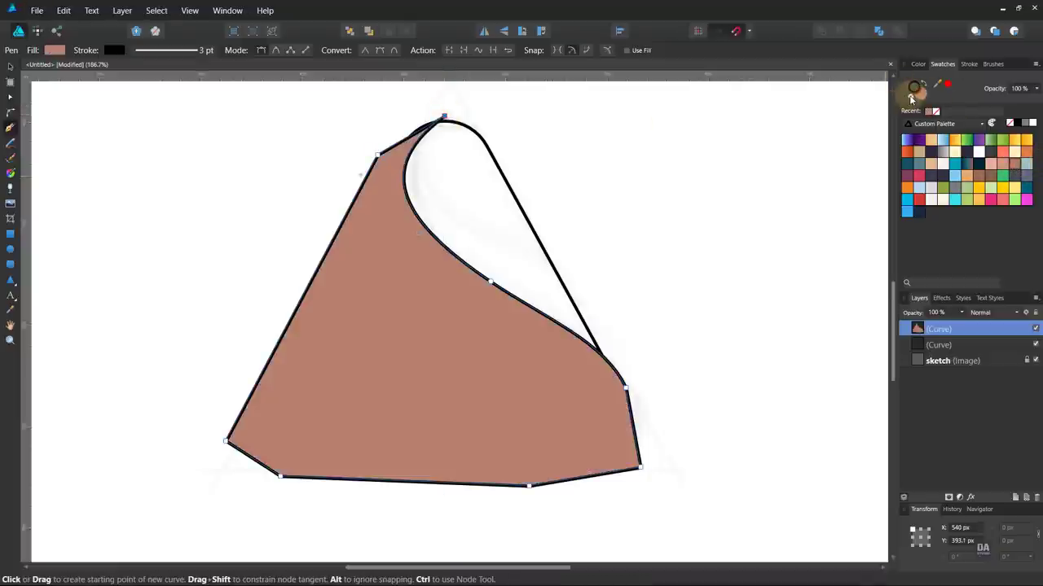
pyautogui.click(911, 98)
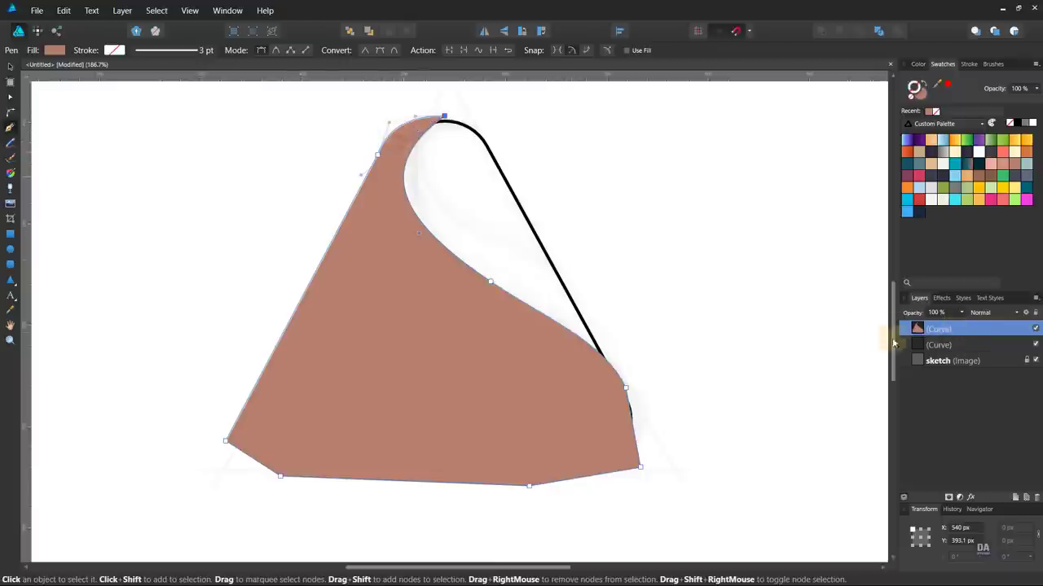
pyautogui.moveTo(936, 329); pyautogui.dragTo(945, 345)
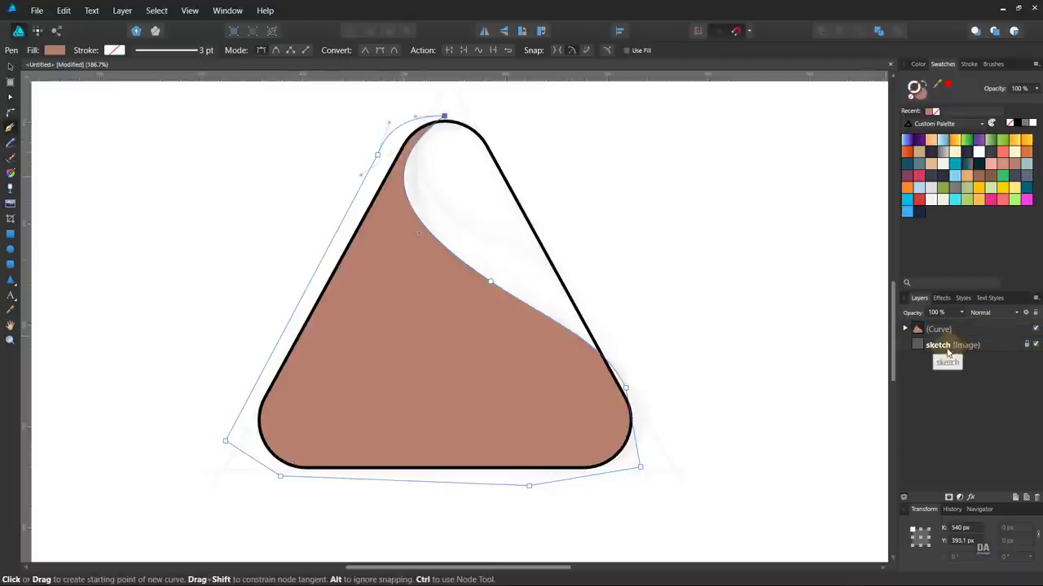
# - Adjust the brown fold's middle and top nodes to refine the swirl edge
pyautogui.keyDown('ctrl'); pyautogui.click(737, 368); pyautogui.keyUp('ctrl')
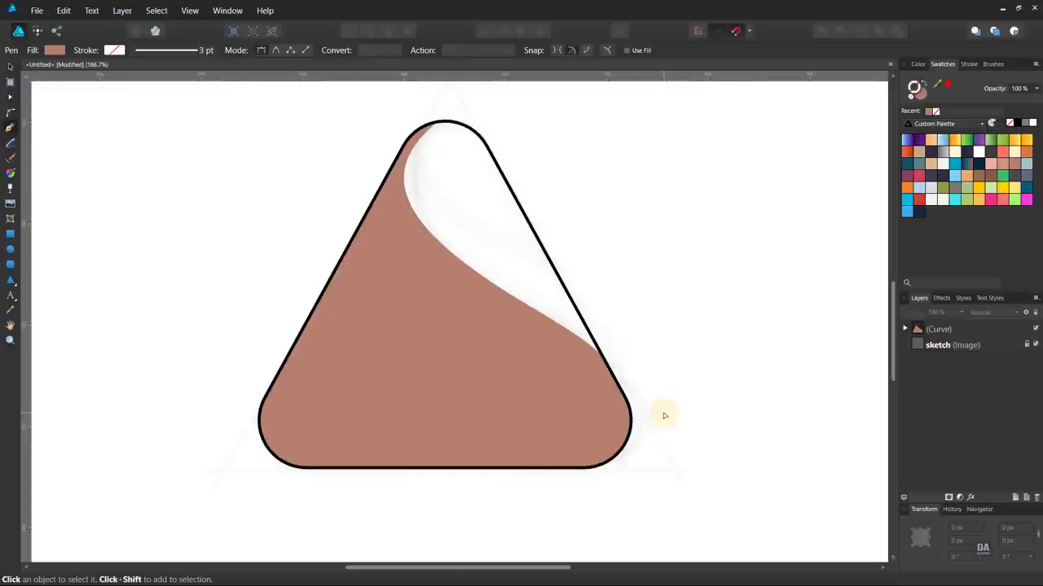
pyautogui.keyDown('ctrl'); pyautogui.click(446, 316); pyautogui.keyUp('ctrl')
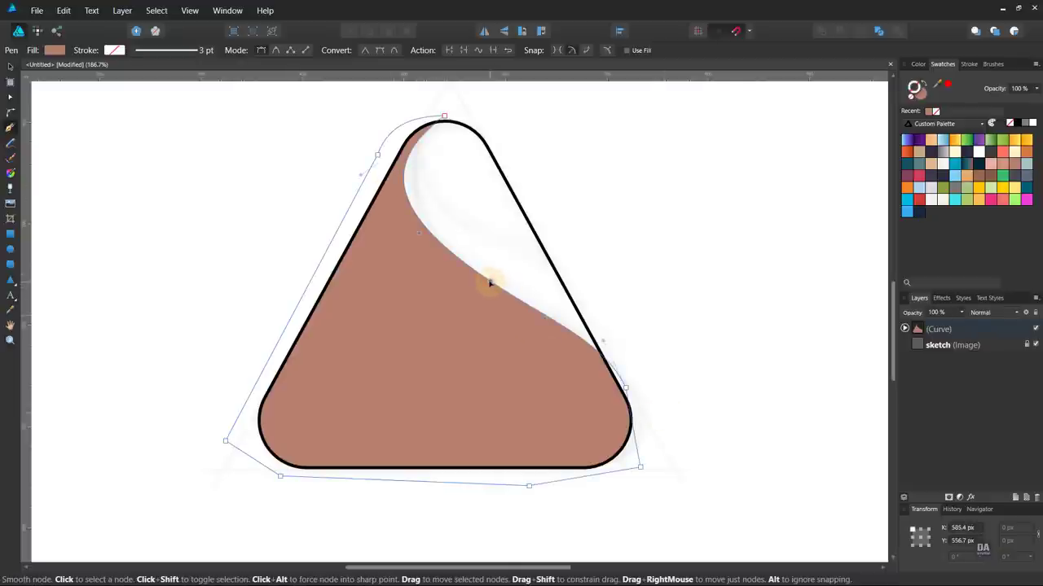
pyautogui.moveTo(489, 283); pyautogui.dragTo(495, 283)
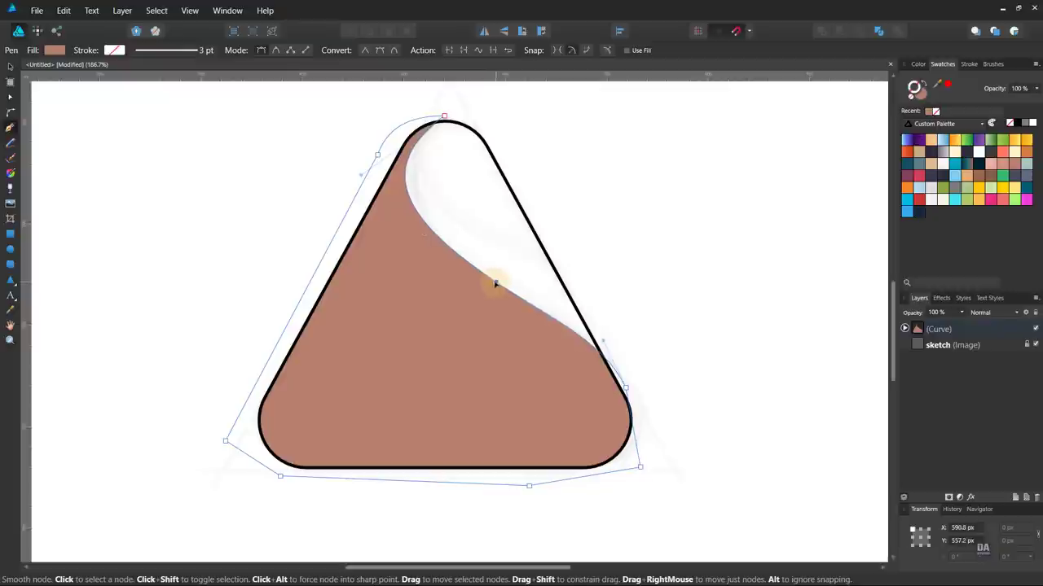
pyautogui.moveTo(361, 175); pyautogui.dragTo(371, 183)
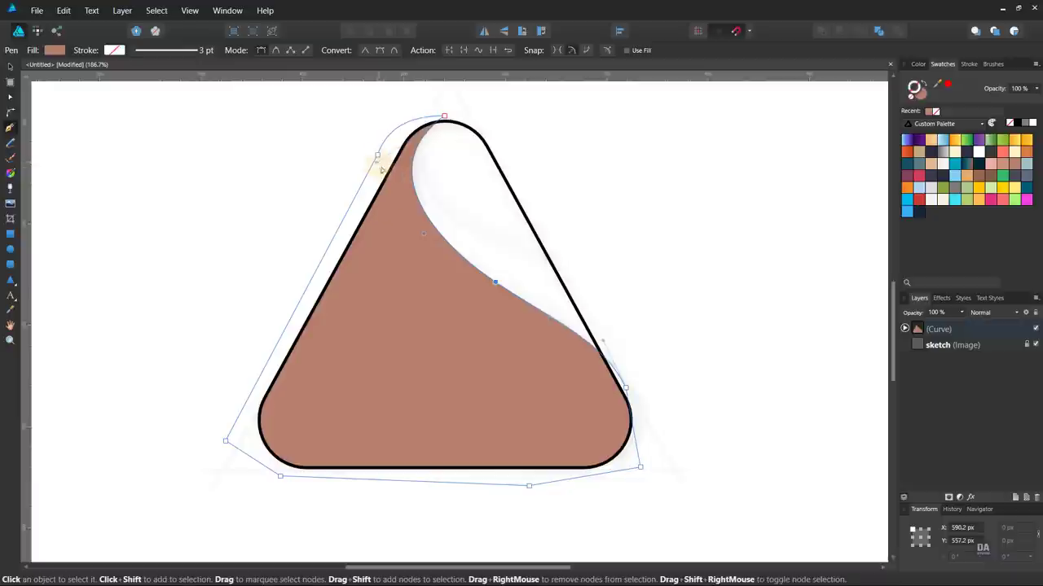
pyautogui.moveTo(494, 283); pyautogui.dragTo(491, 278)
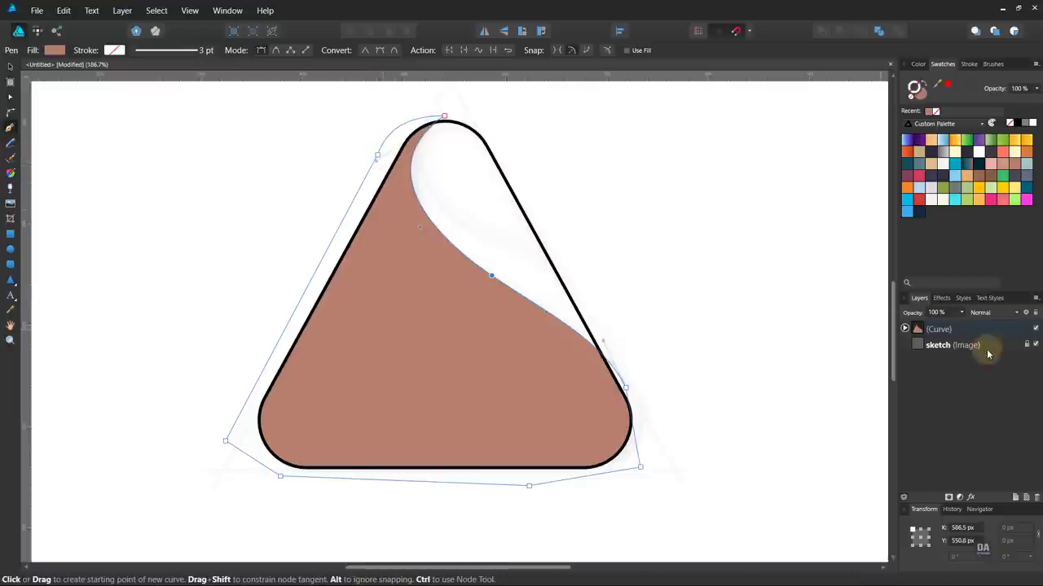
# - Hide the brown fold inside the expanded outline layer
pyautogui.click(904, 328)
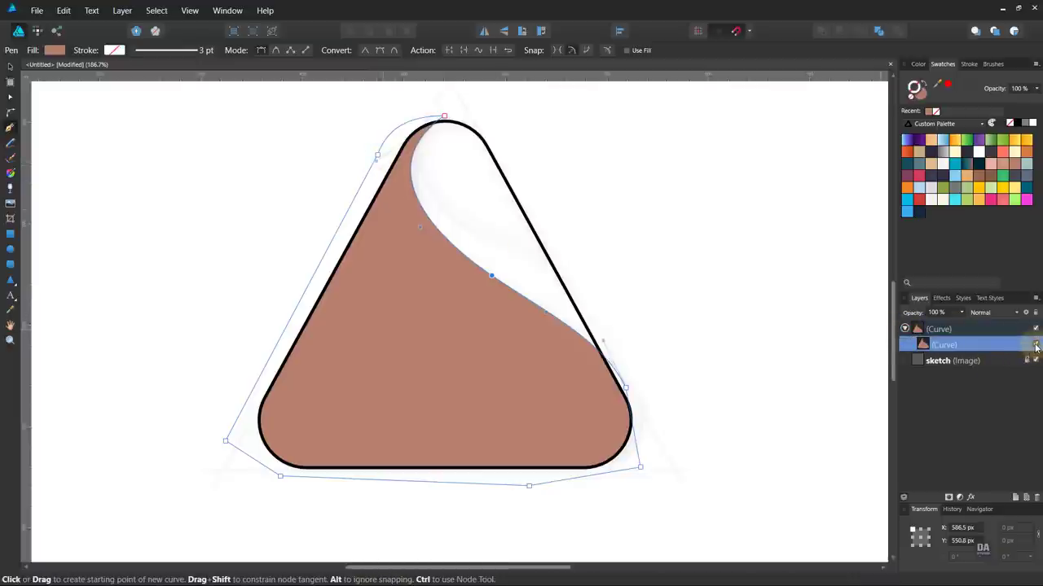
pyautogui.click(1035, 345)
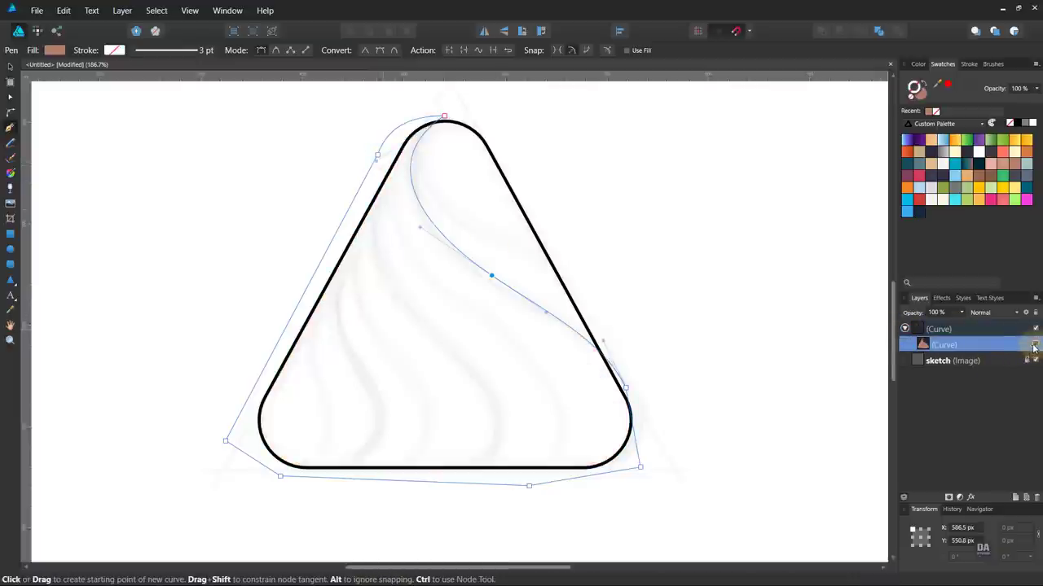
pyautogui.click(767, 359)
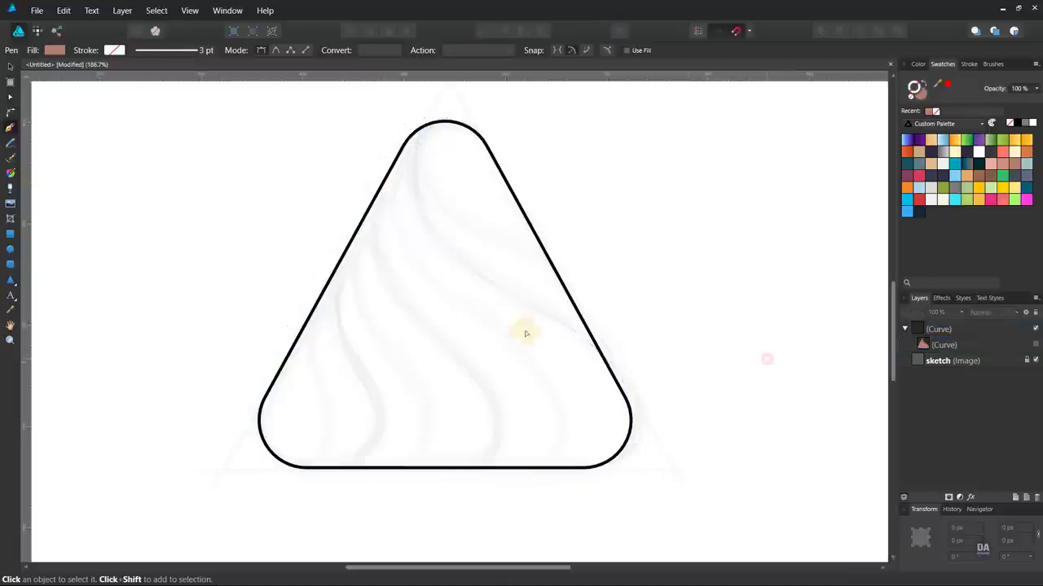
# - Draw a black-stroked Pen curve from the triangle's left edge to below its bottom
pyautogui.click(388, 164)
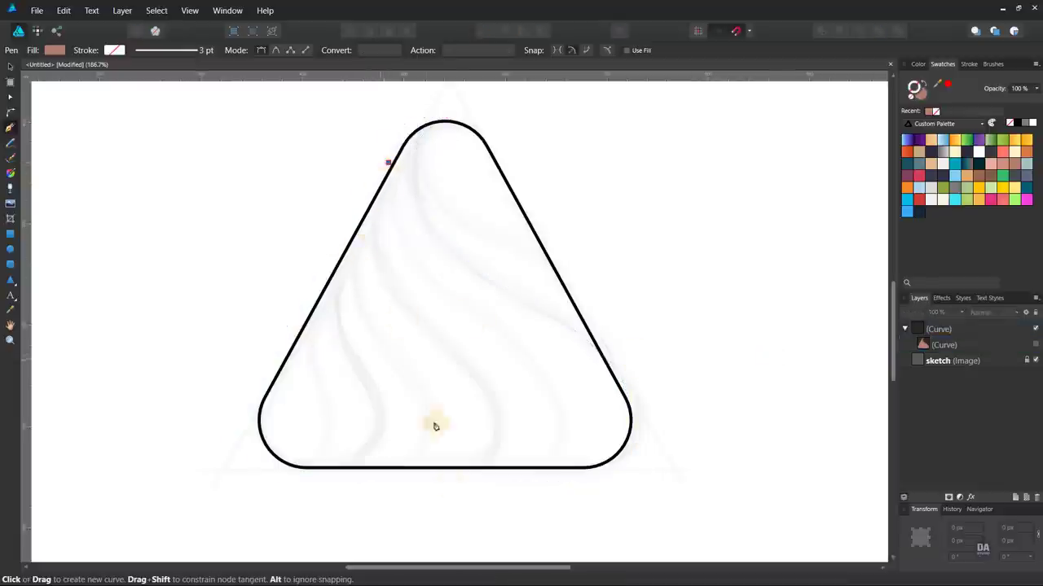
pyautogui.click(450, 484)
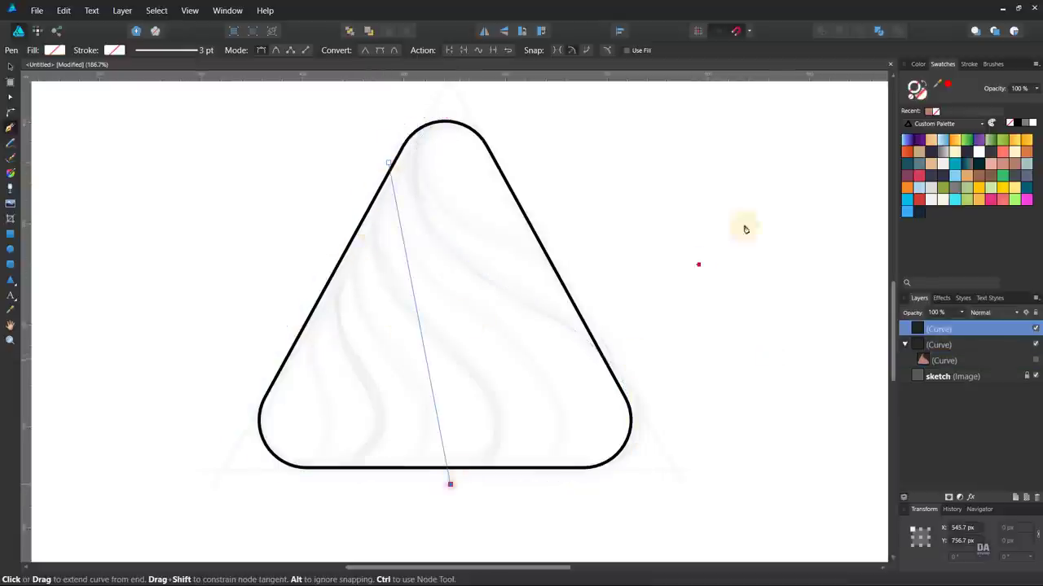
pyautogui.click(1018, 124)
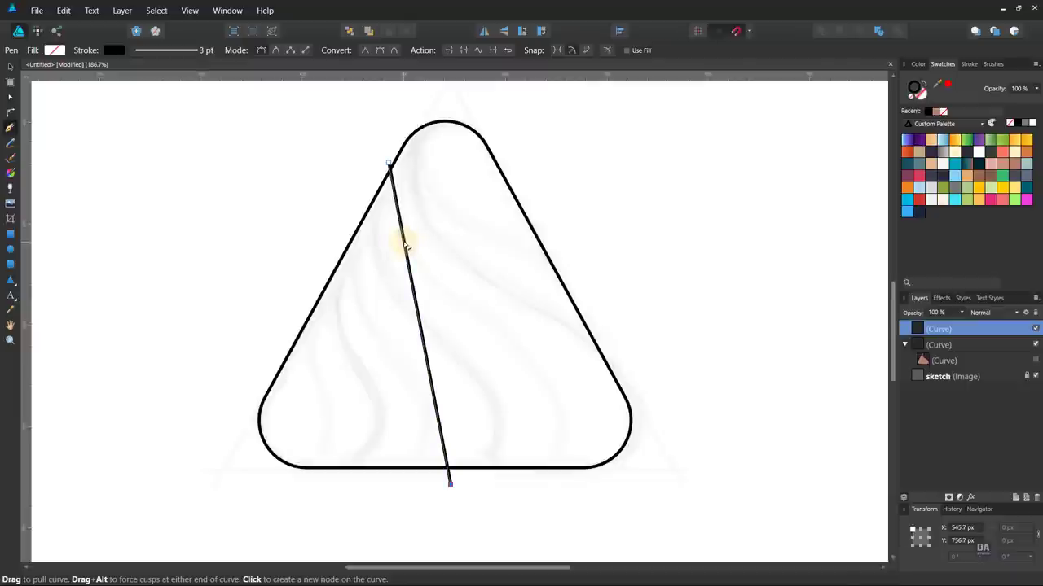
pyautogui.moveTo(404, 246)
pyautogui.mouseDown()
pyautogui.moveTo(373, 244)
pyautogui.moveTo(361, 256)
pyautogui.moveTo(383, 373)
pyautogui.moveTo(610, 400)
pyautogui.mouseUp()
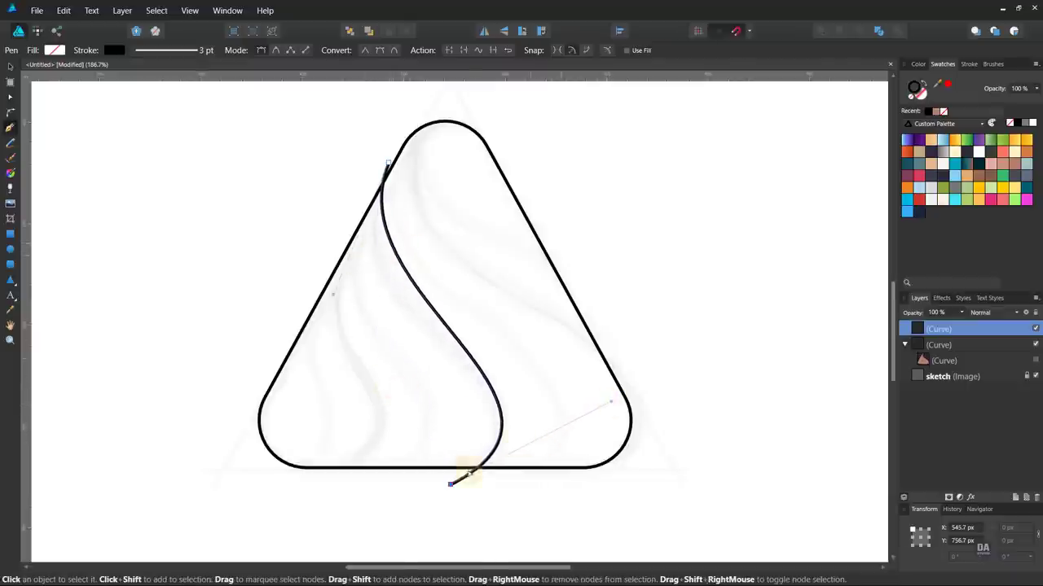
pyautogui.moveTo(450, 486); pyautogui.dragTo(430, 478)
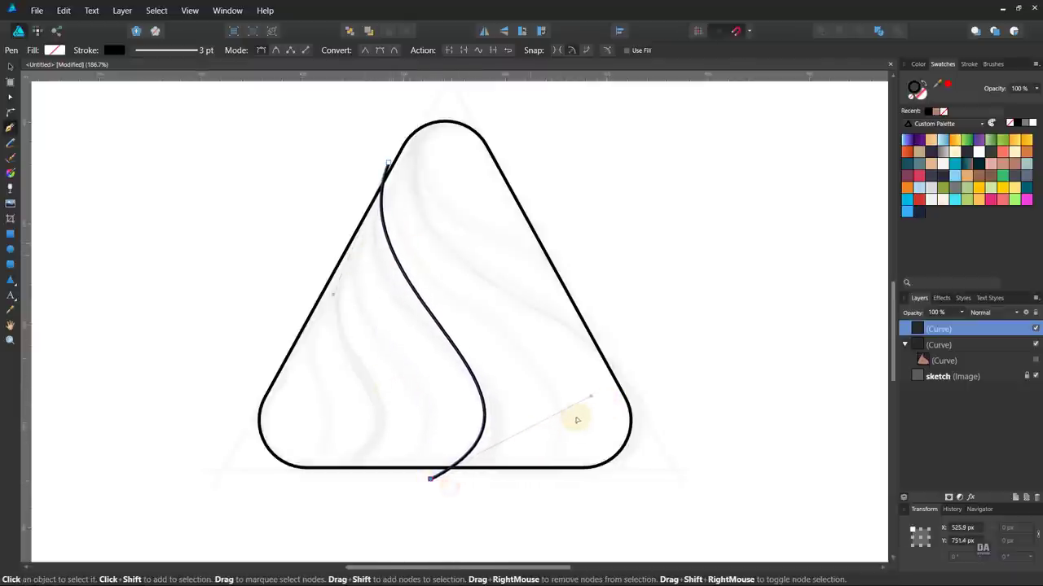
pyautogui.moveTo(591, 399); pyautogui.dragTo(648, 432)
pyautogui.moveTo(630, 449); pyautogui.dragTo(611, 403)
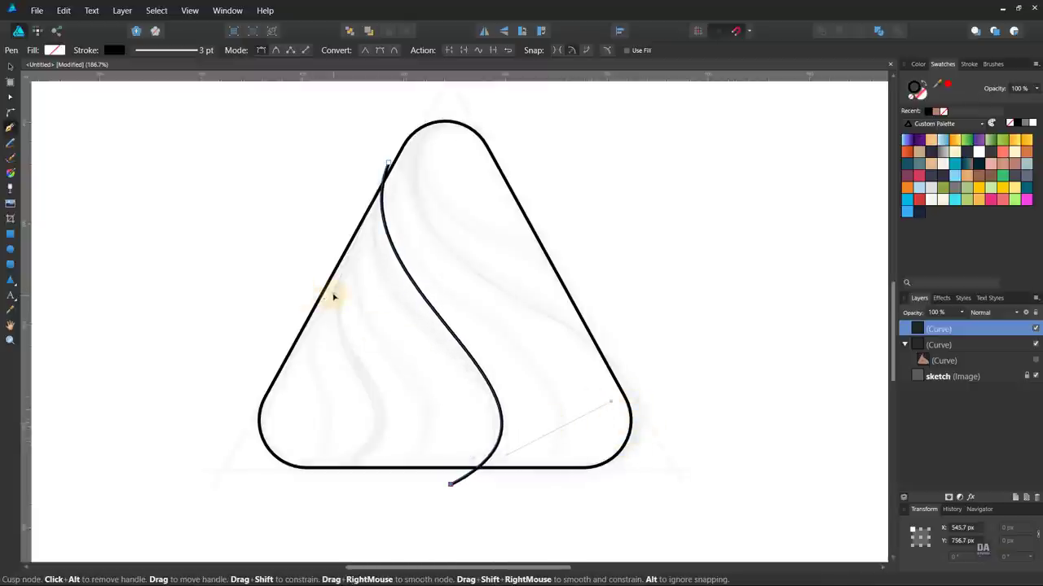
# - Bulge the curve left with a middle node, then close it past the lower-left corner
pyautogui.moveTo(331, 298)
pyautogui.mouseDown()
pyautogui.moveTo(307, 342)
pyautogui.moveTo(304, 332)
pyautogui.mouseUp()
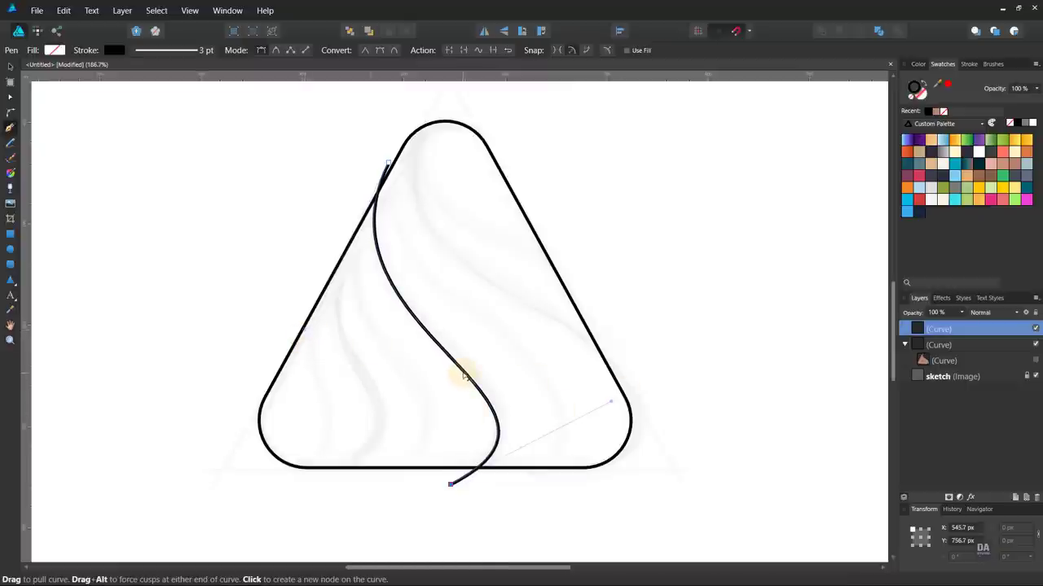
pyautogui.click(463, 375)
pyautogui.moveTo(468, 366); pyautogui.dragTo(465, 366)
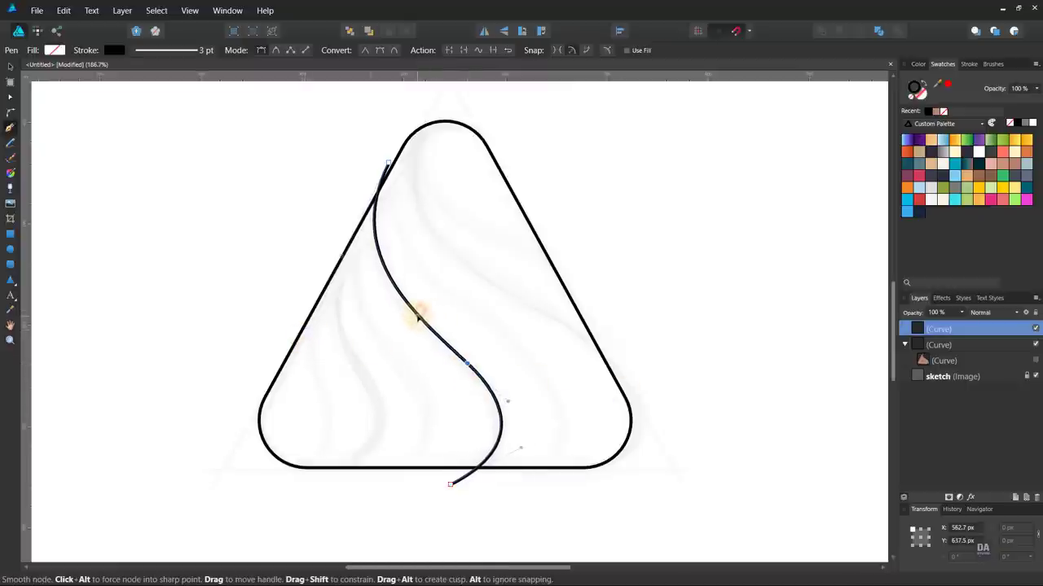
pyautogui.moveTo(415, 316); pyautogui.dragTo(419, 320)
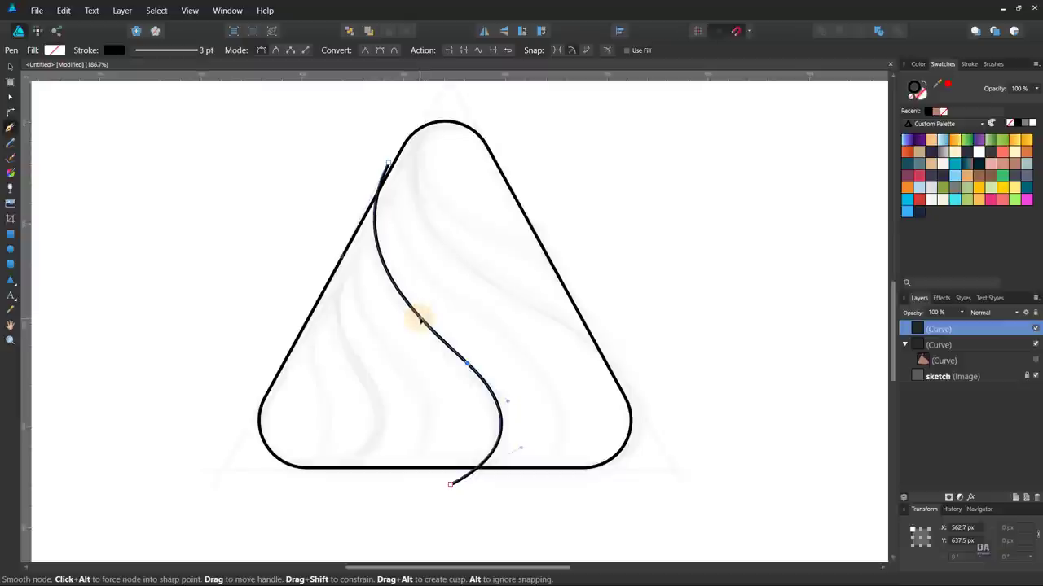
pyautogui.click(450, 484)
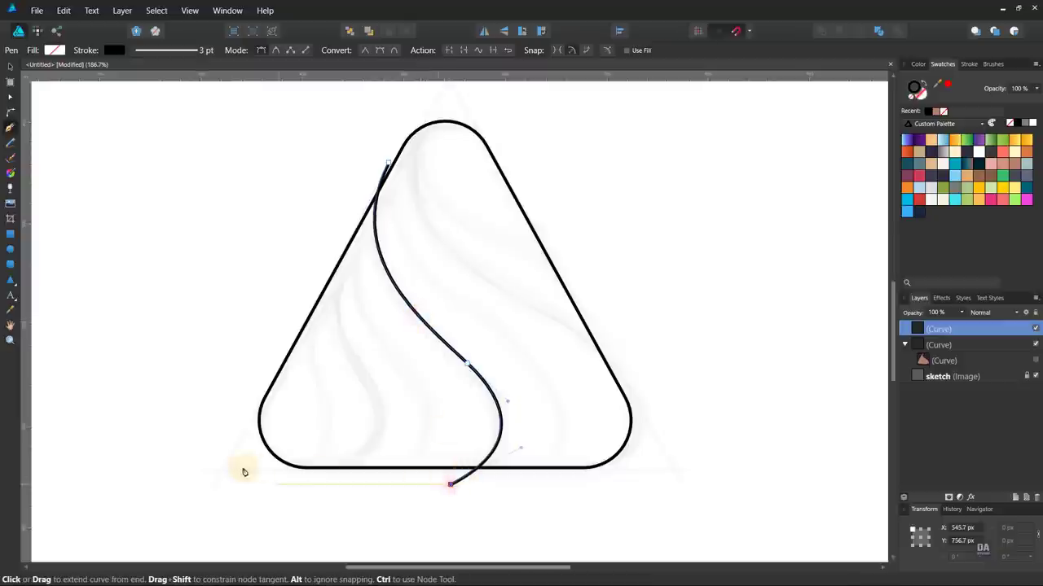
pyautogui.click(209, 484)
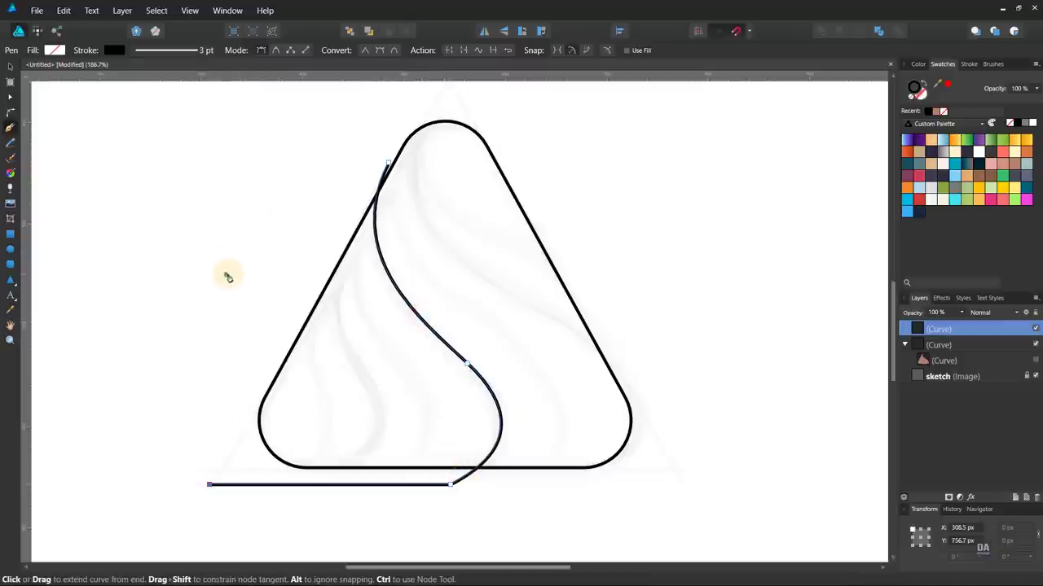
pyautogui.click(225, 291)
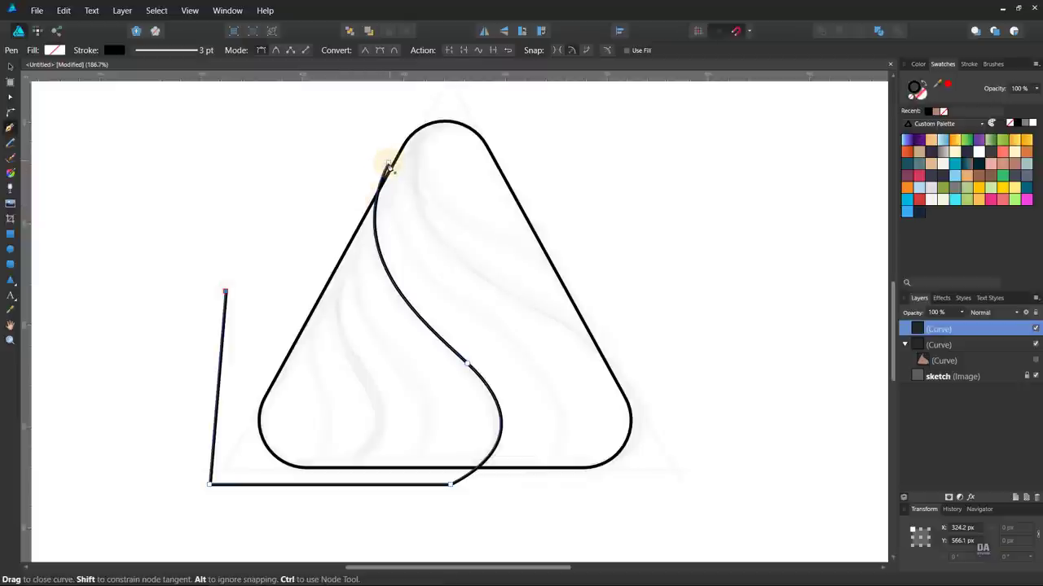
pyautogui.click(389, 166)
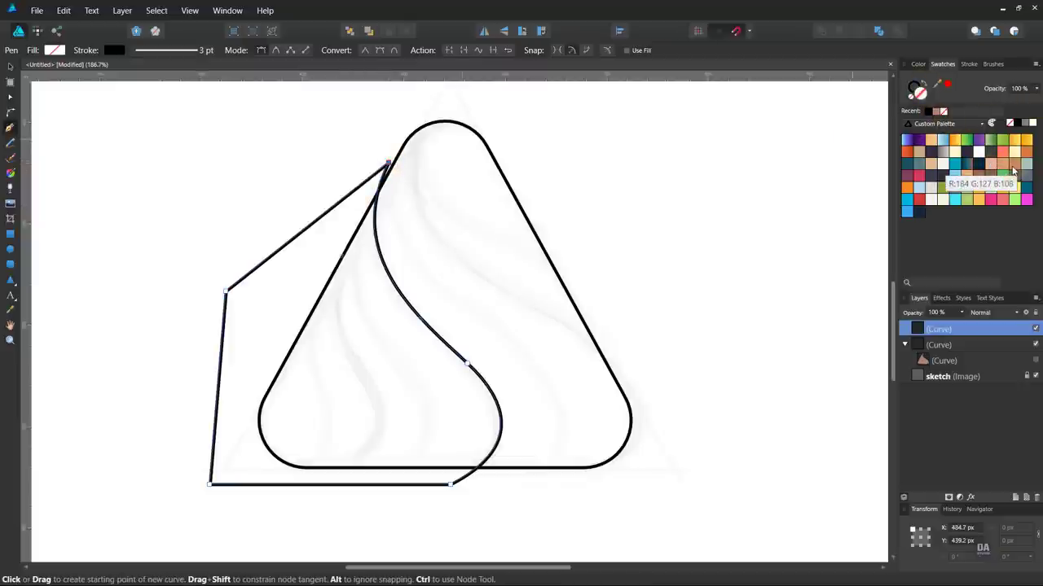
# - Fill the new fold salmon, remove its stroke, and clip it into the triangle
pyautogui.click(1008, 168)
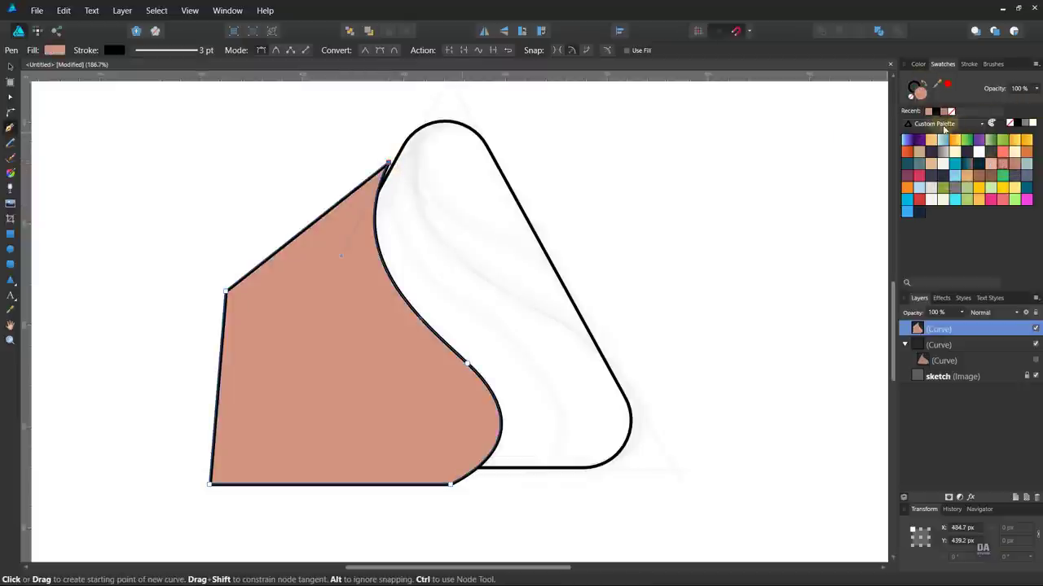
pyautogui.click(911, 98)
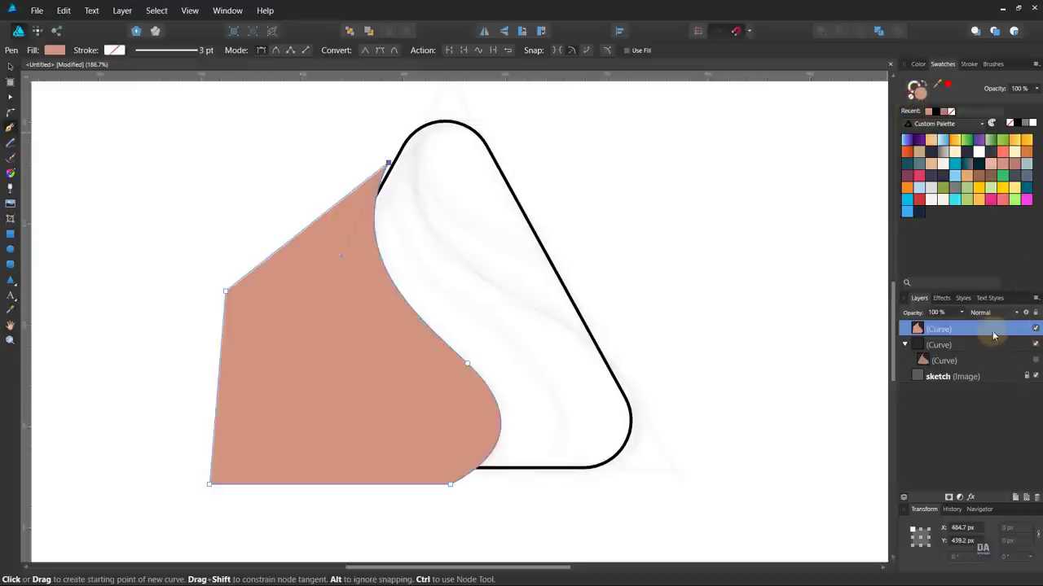
pyautogui.moveTo(992, 331); pyautogui.dragTo(987, 346)
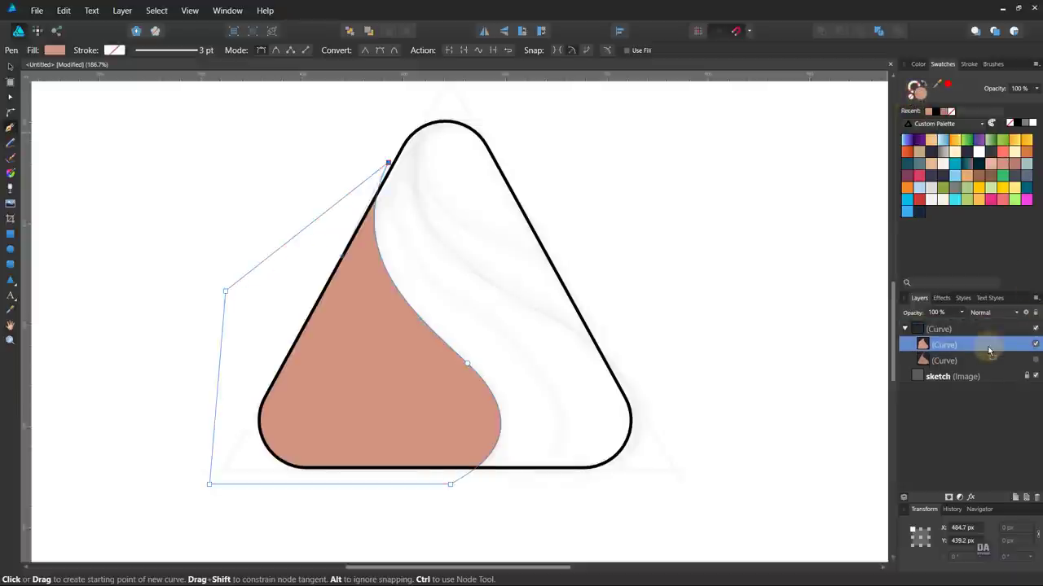
# - Preview the brown fold, then hide both fold shapes
pyautogui.click(1036, 361)
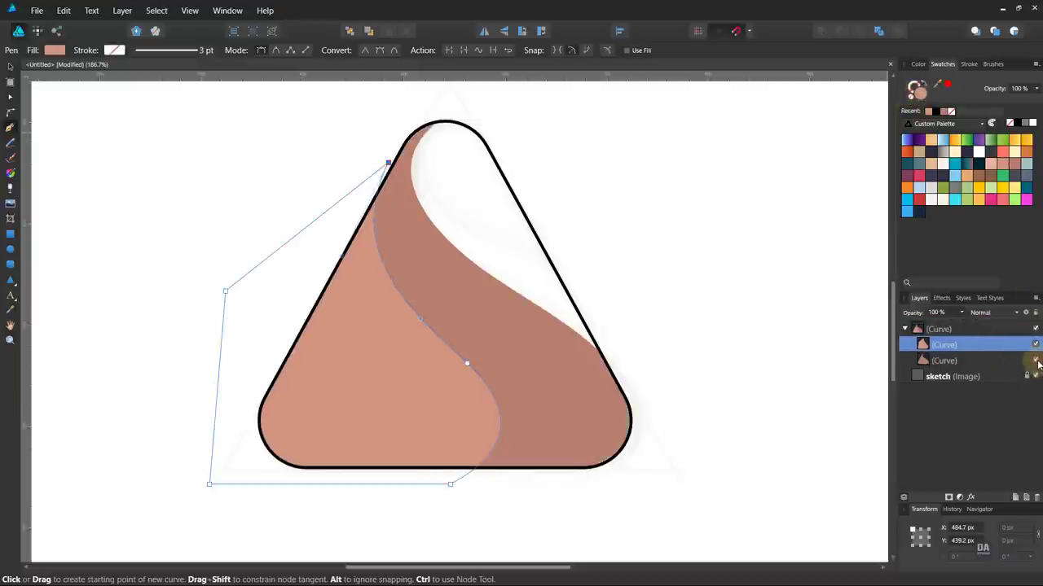
pyautogui.keyDown('ctrl'); pyautogui.click(750, 359); pyautogui.keyUp('ctrl')
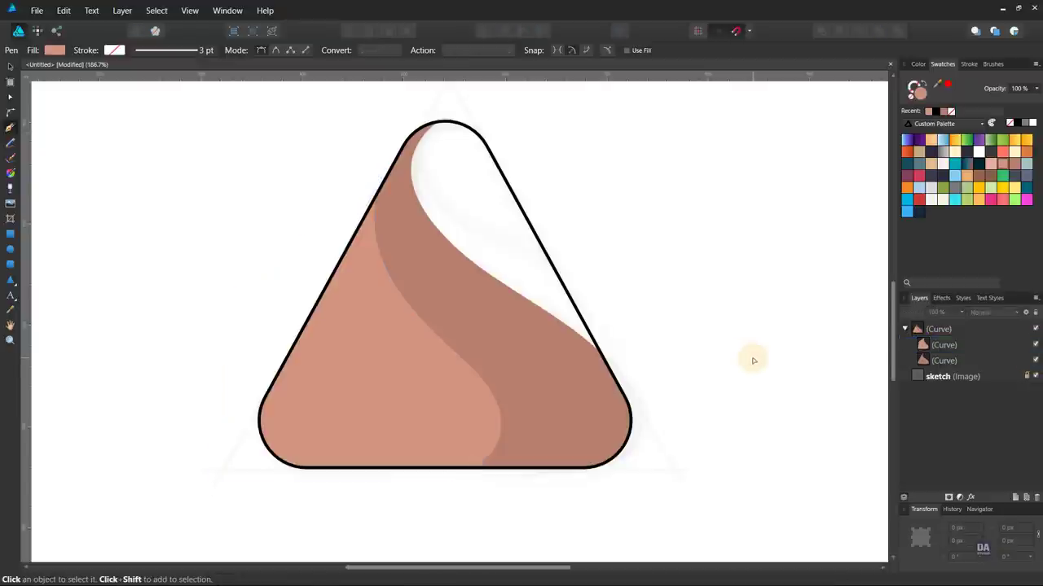
pyautogui.click(1035, 361)
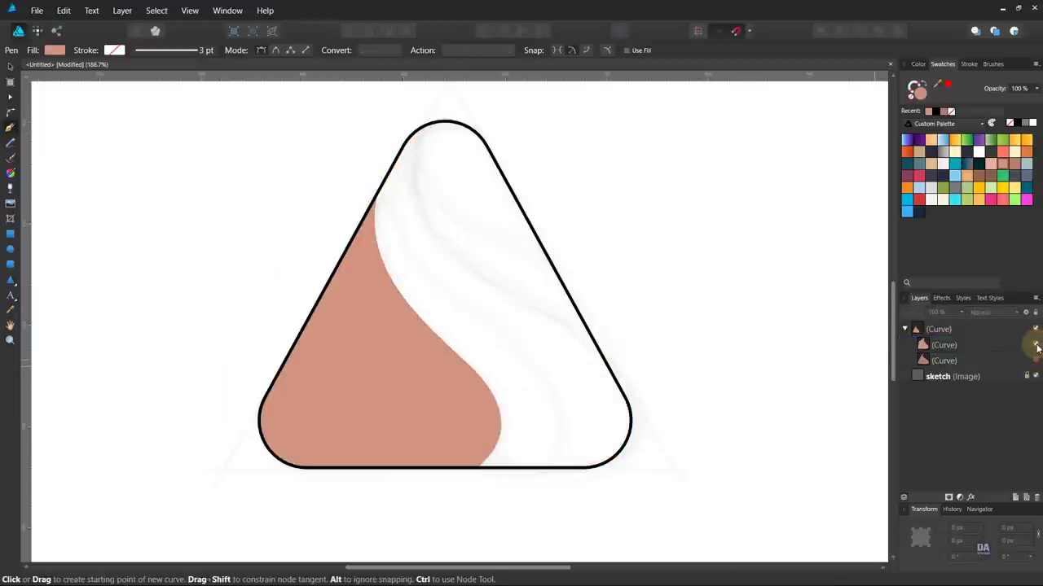
pyautogui.click(1035, 345)
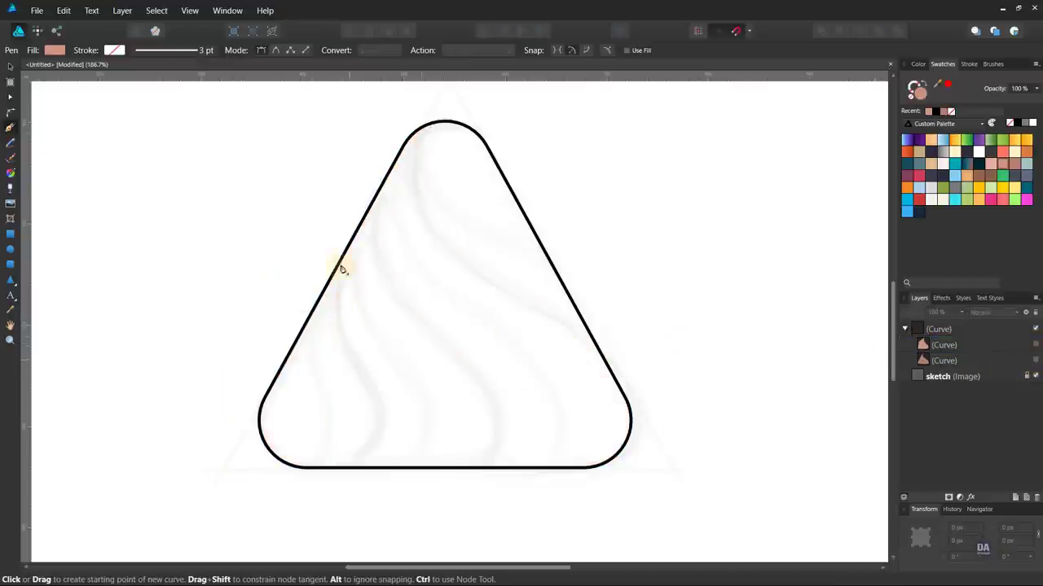
# - Draw a black-stroked curve from the triangle's left edge to the bottom-left
pyautogui.click(347, 236)
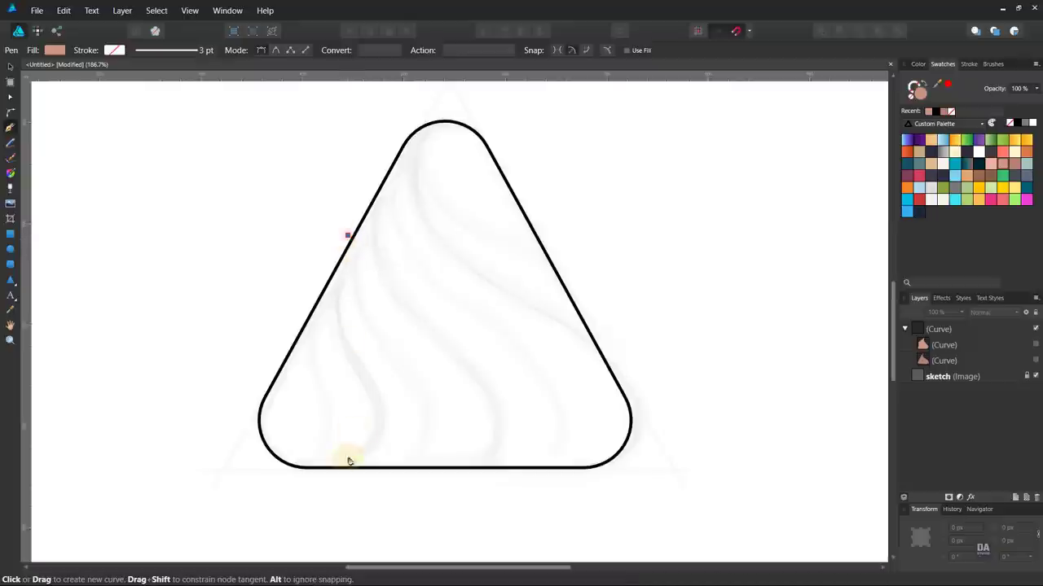
pyautogui.click(295, 476)
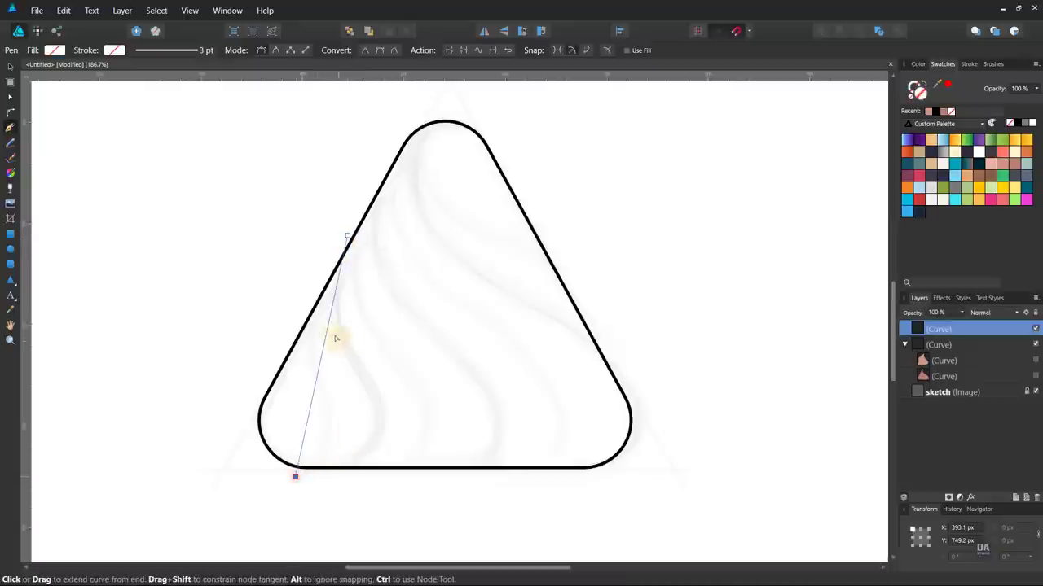
pyautogui.click(1015, 123)
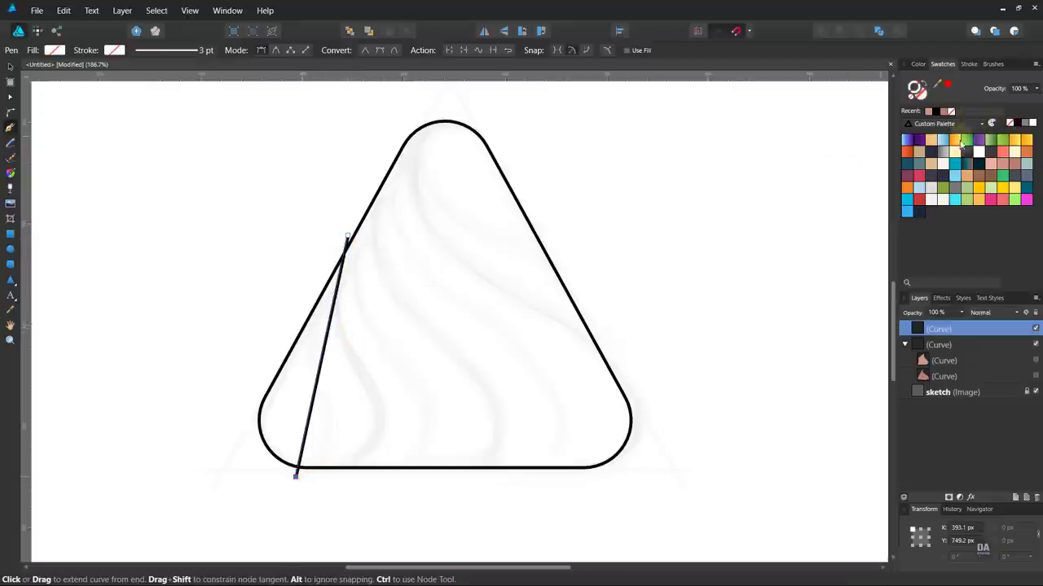
pyautogui.moveTo(307, 413)
pyautogui.mouseDown()
pyautogui.moveTo(371, 434)
pyautogui.moveTo(388, 350)
pyautogui.moveTo(293, 332)
pyautogui.moveTo(286, 356)
pyautogui.mouseUp()
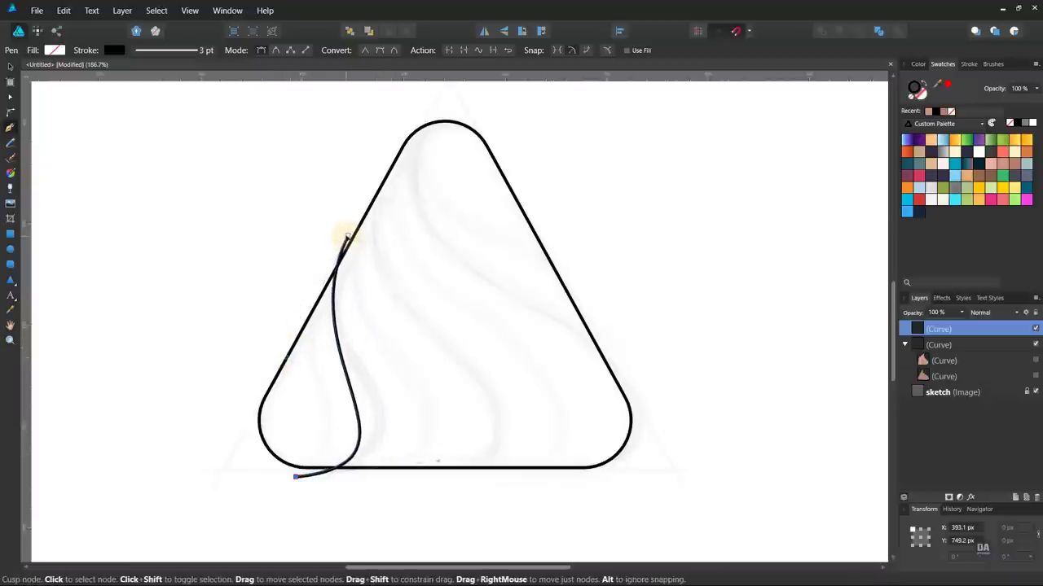
pyautogui.moveTo(347, 236); pyautogui.dragTo(356, 222)
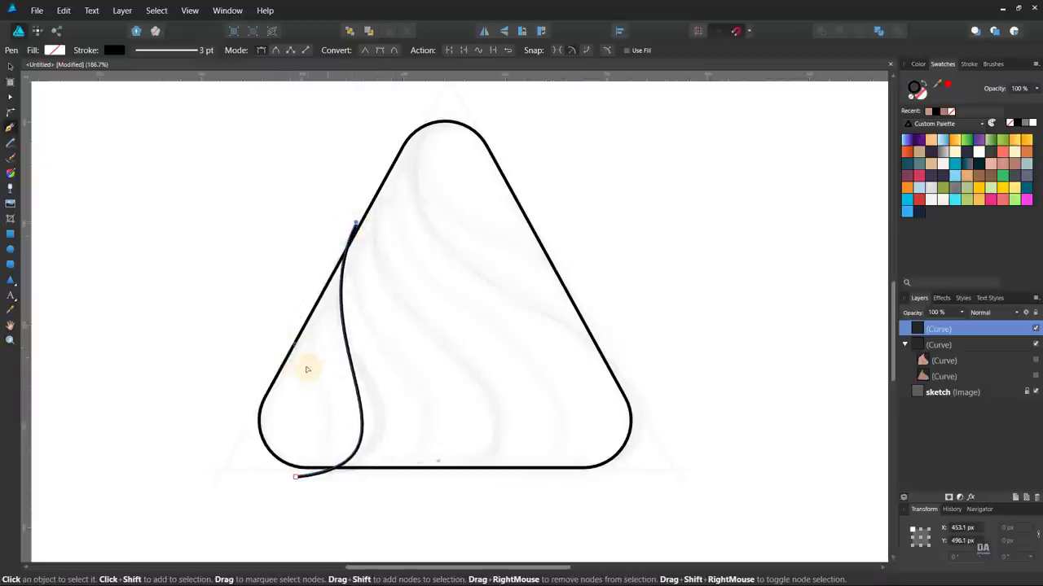
# - Reshape the curve's bends, then extend it left and up past the corner
pyautogui.click(295, 476)
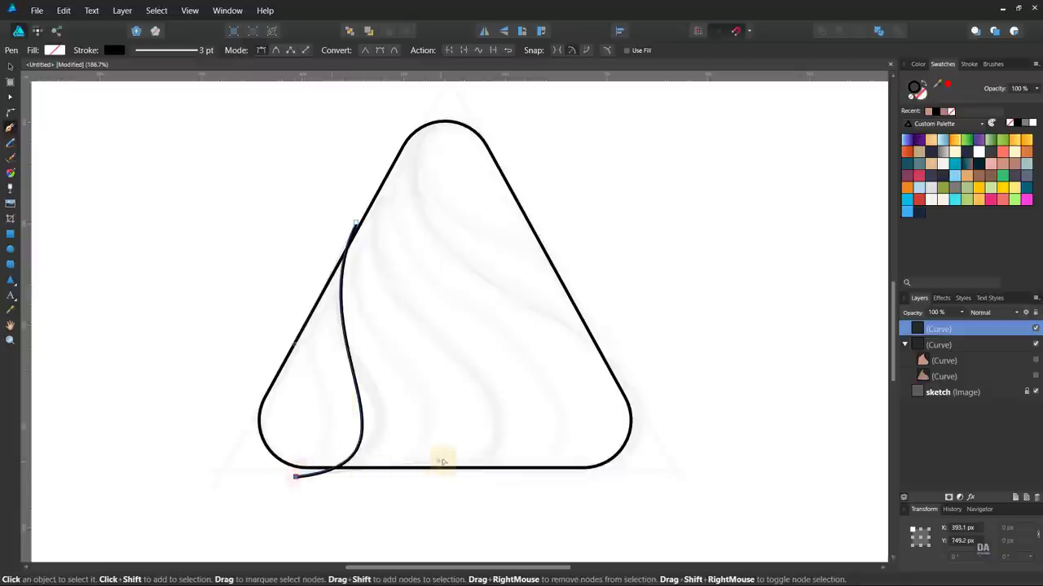
pyautogui.moveTo(442, 462); pyautogui.dragTo(478, 448)
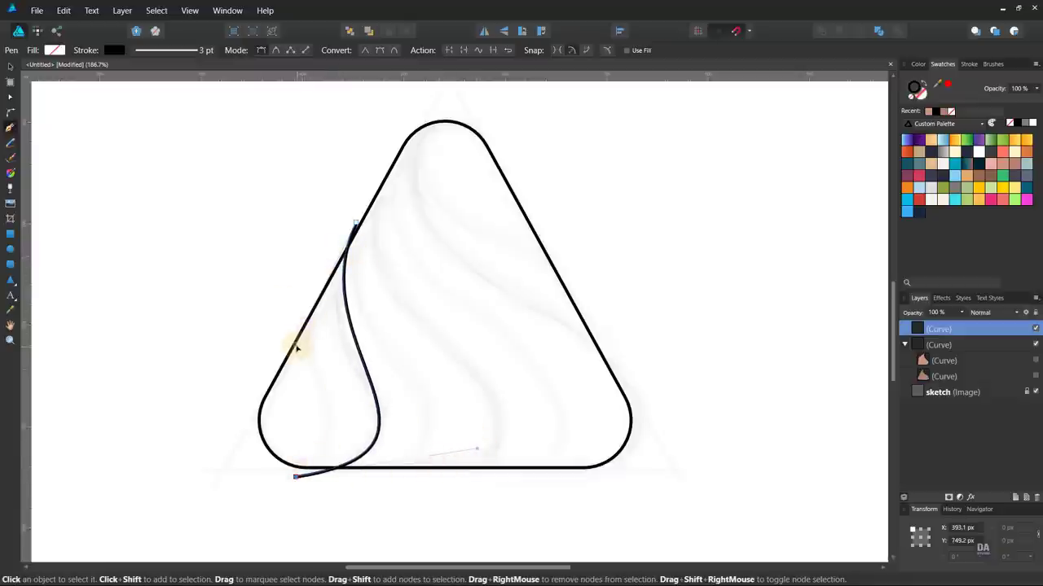
pyautogui.moveTo(294, 348)
pyautogui.mouseDown()
pyautogui.moveTo(279, 374)
pyautogui.moveTo(272, 348)
pyautogui.mouseUp()
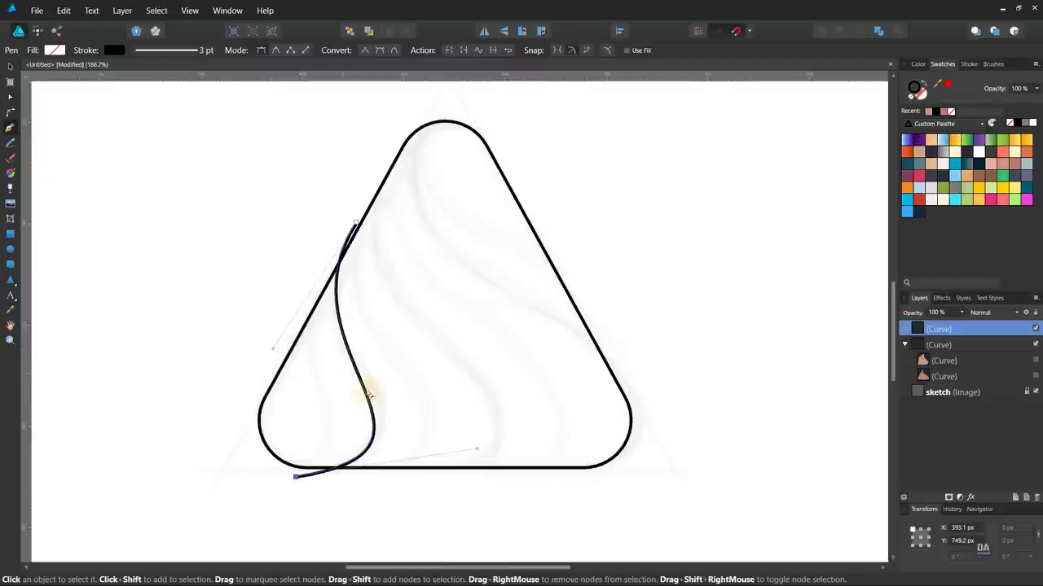
pyautogui.moveTo(360, 391); pyautogui.dragTo(372, 379)
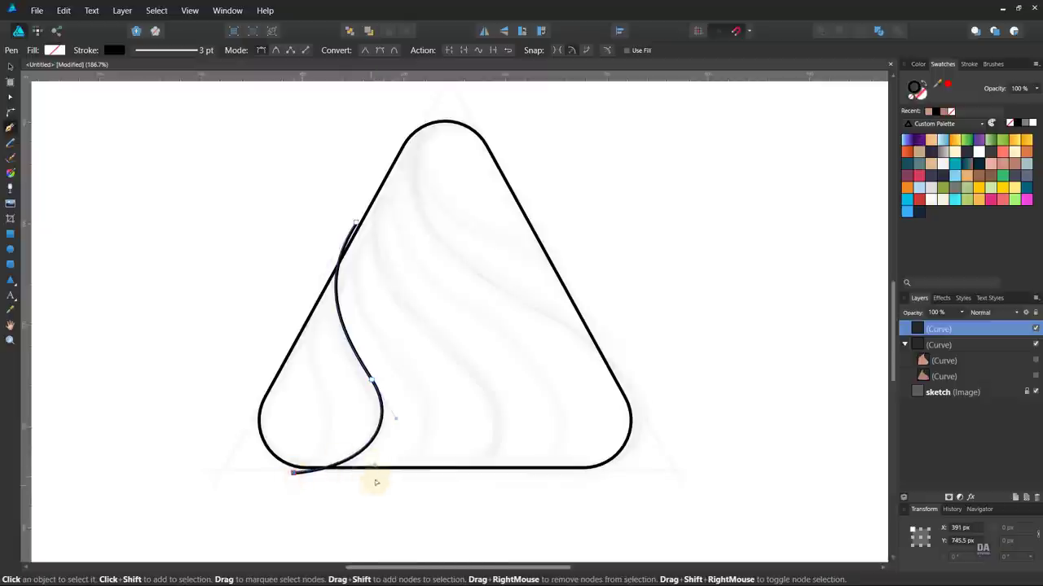
pyautogui.moveTo(375, 471)
pyautogui.mouseDown()
pyautogui.moveTo(375, 483)
pyautogui.moveTo(387, 484)
pyautogui.mouseUp()
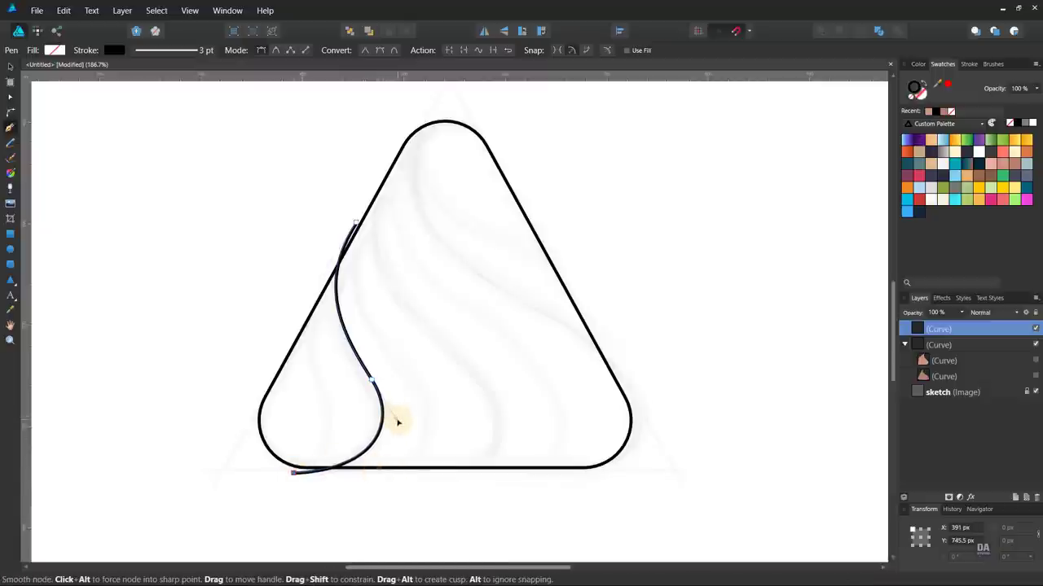
pyautogui.moveTo(396, 416); pyautogui.dragTo(398, 425)
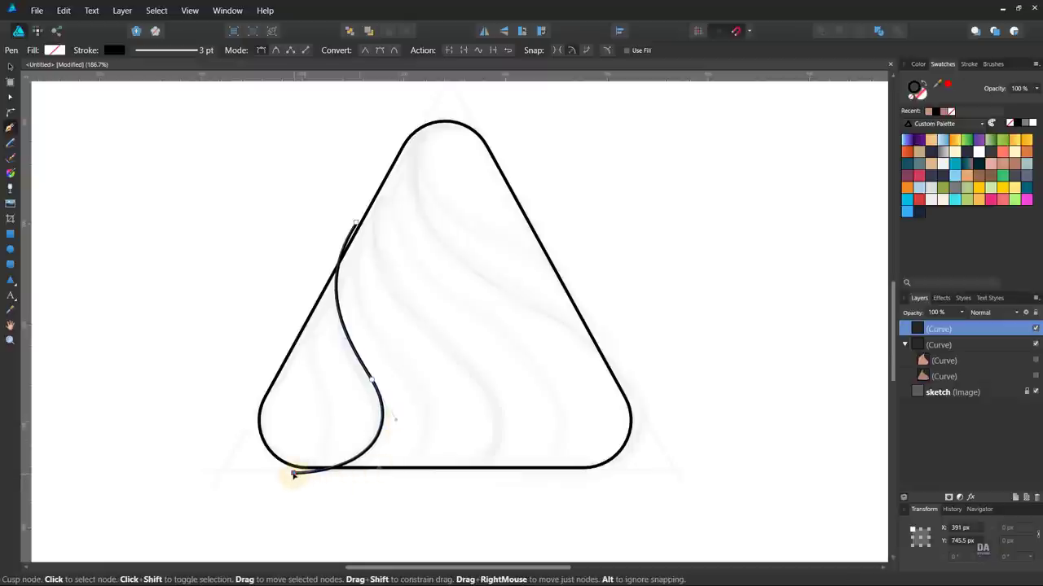
pyautogui.click(212, 473)
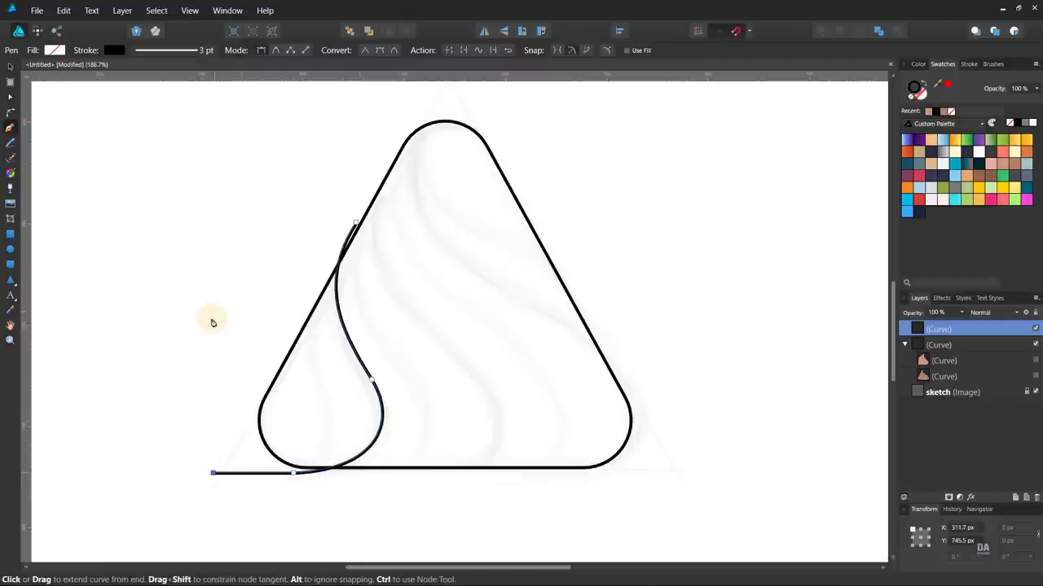
pyautogui.click(213, 329)
# - Close the third fold, fill it light salmon without stroke, and clip it into the triangle
pyautogui.click(356, 224)
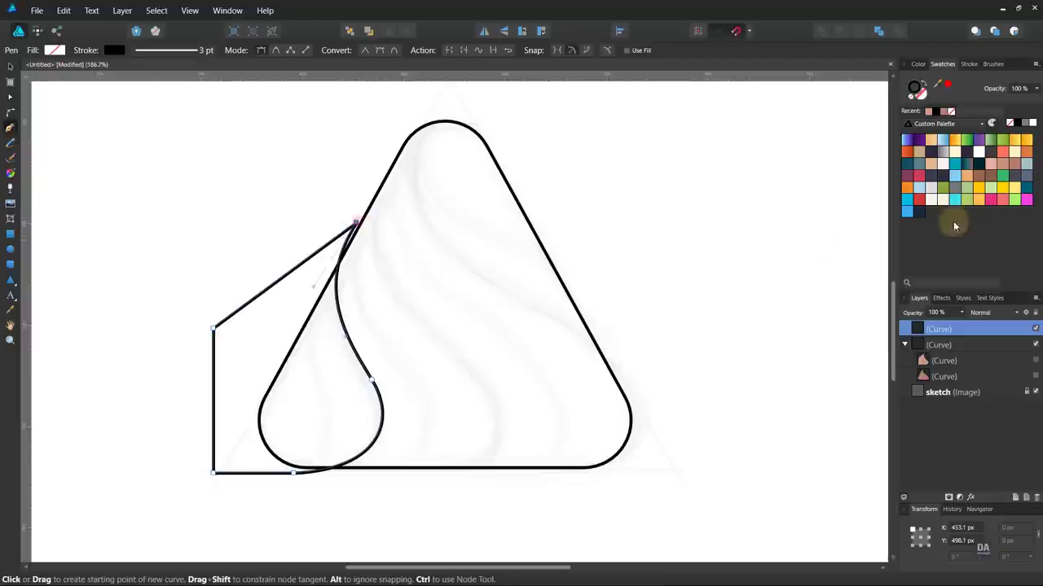
pyautogui.click(991, 165)
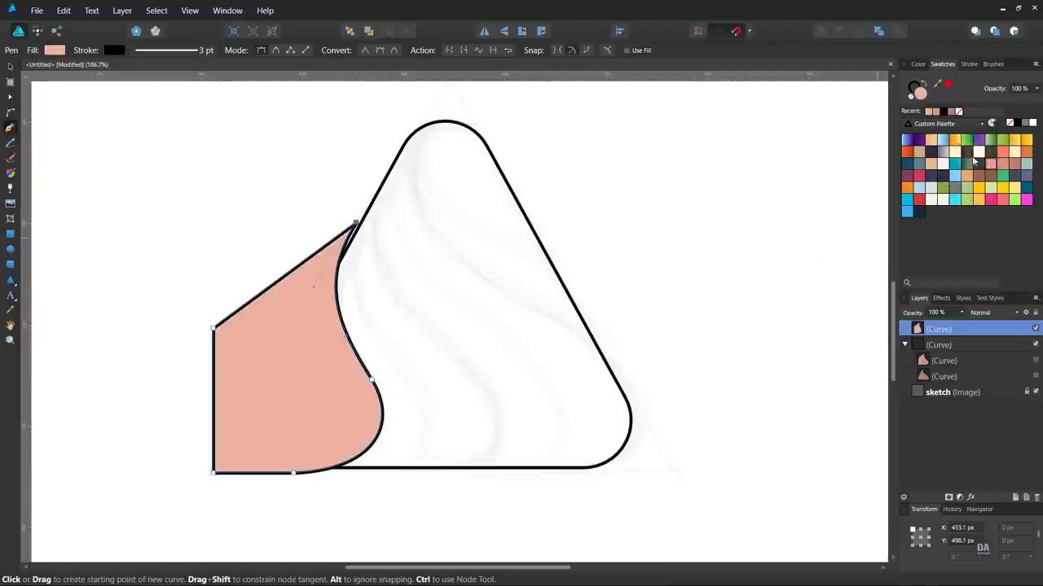
pyautogui.click(912, 98)
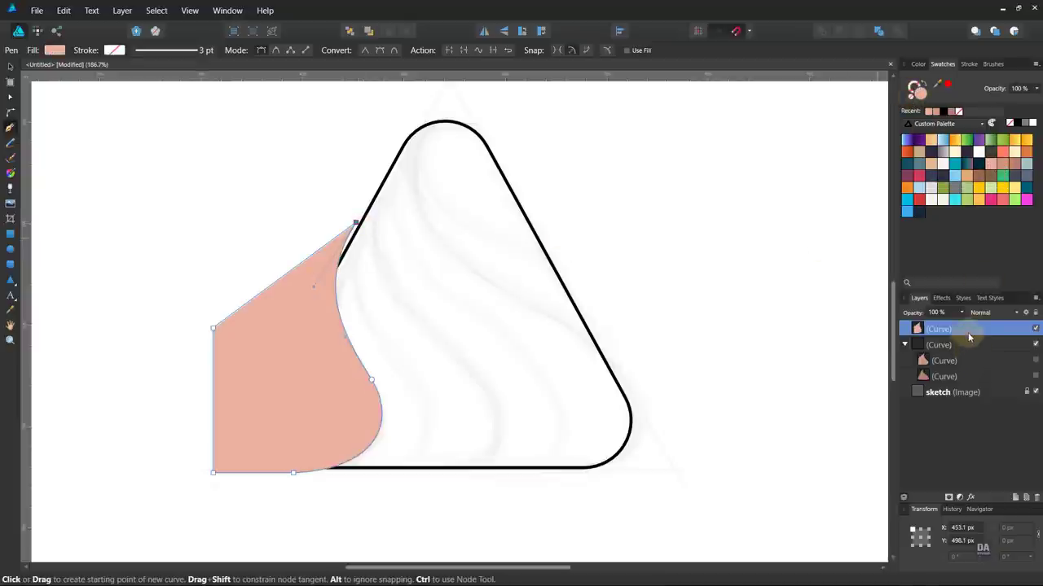
pyautogui.moveTo(980, 328); pyautogui.dragTo(970, 346)
# - Show the salmon and brown folds again and select the triangle group
pyautogui.click(1035, 361)
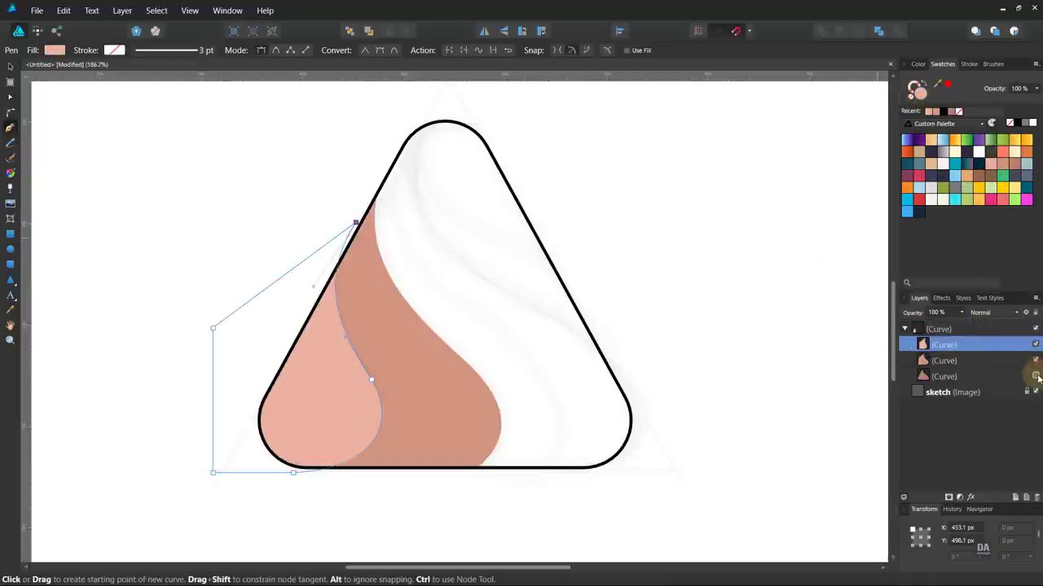
pyautogui.click(694, 291)
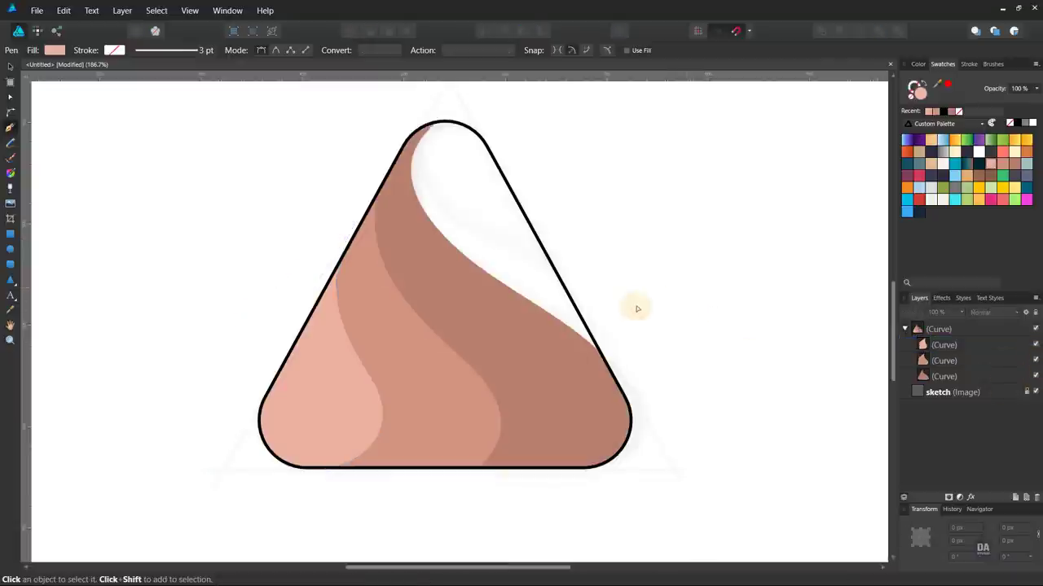
pyautogui.click(953, 330)
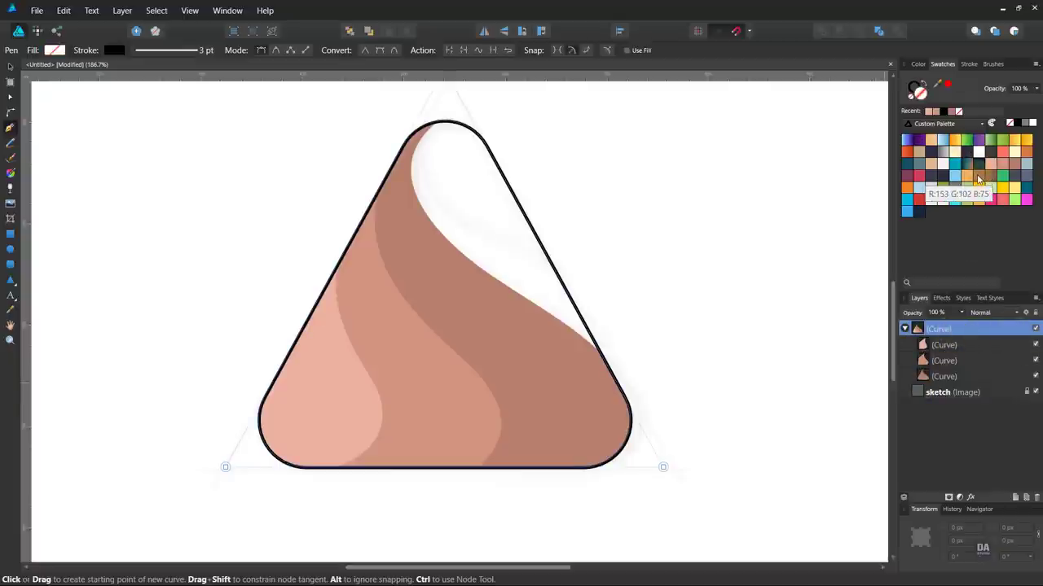
# - Fill the triangle dark brown, set the swirl curve's stroke to None, and frame triangle with palette
pyautogui.click(977, 178)
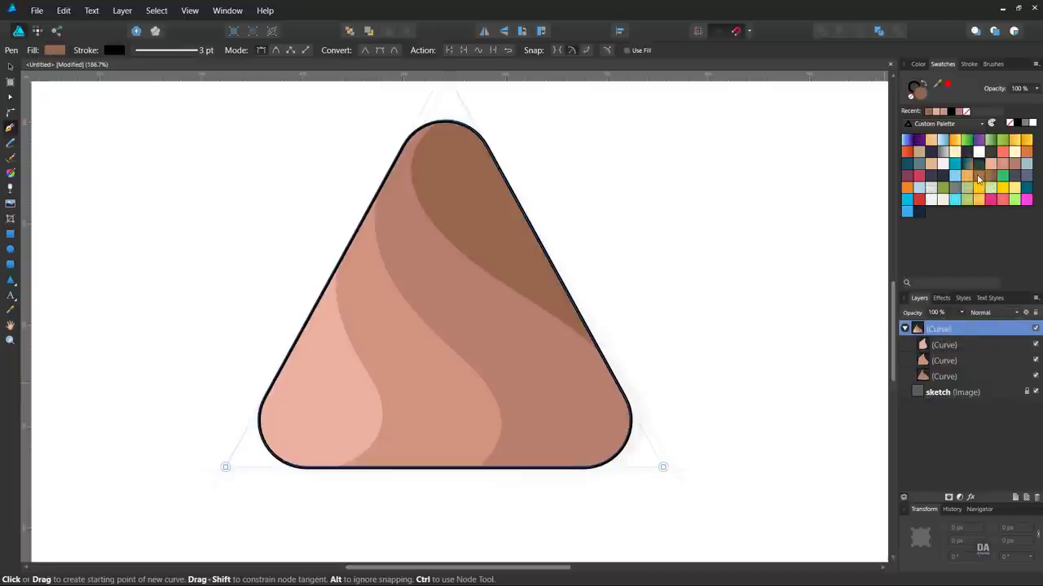
pyautogui.click(912, 97)
pyautogui.keyDown('ctrl'); pyautogui.click(669, 221); pyautogui.keyUp('ctrl')
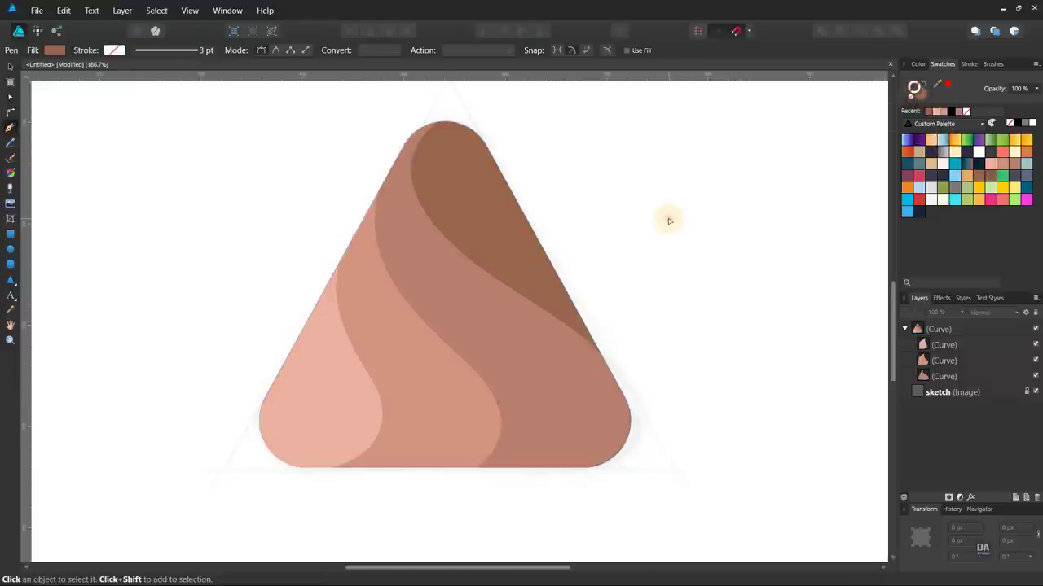
pyautogui.scroll(-2, 628, 247)
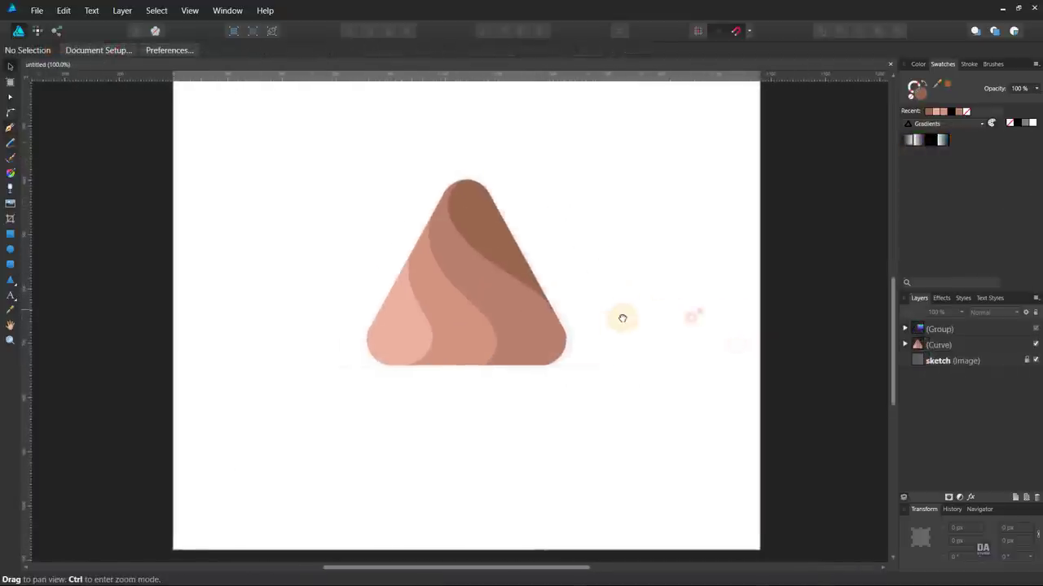
pyautogui.moveTo(600, 329); pyautogui.dragTo(574, 341)
pyautogui.scroll(-1, 521, 325)
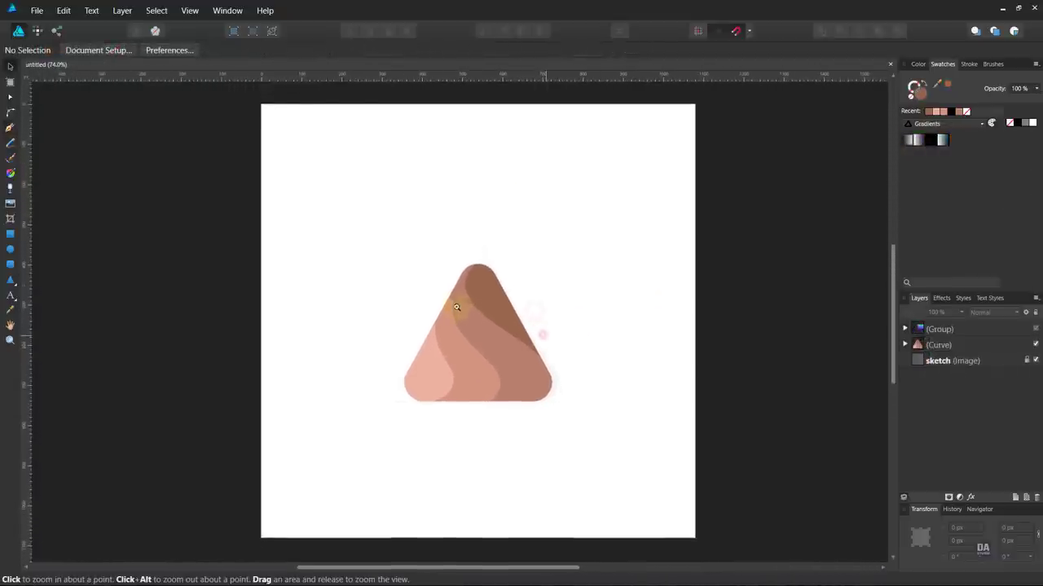
pyautogui.scroll(3, 480, 335)
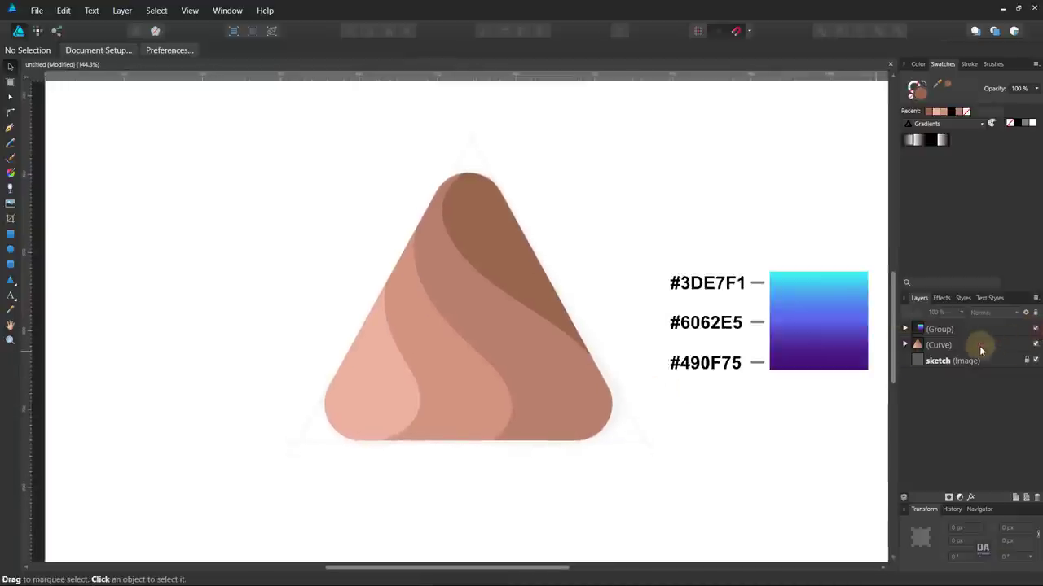
# - Hide the three brown swirl pieces in Layers and select the rounded triangle base
pyautogui.click(904, 345)
pyautogui.click(1008, 361)
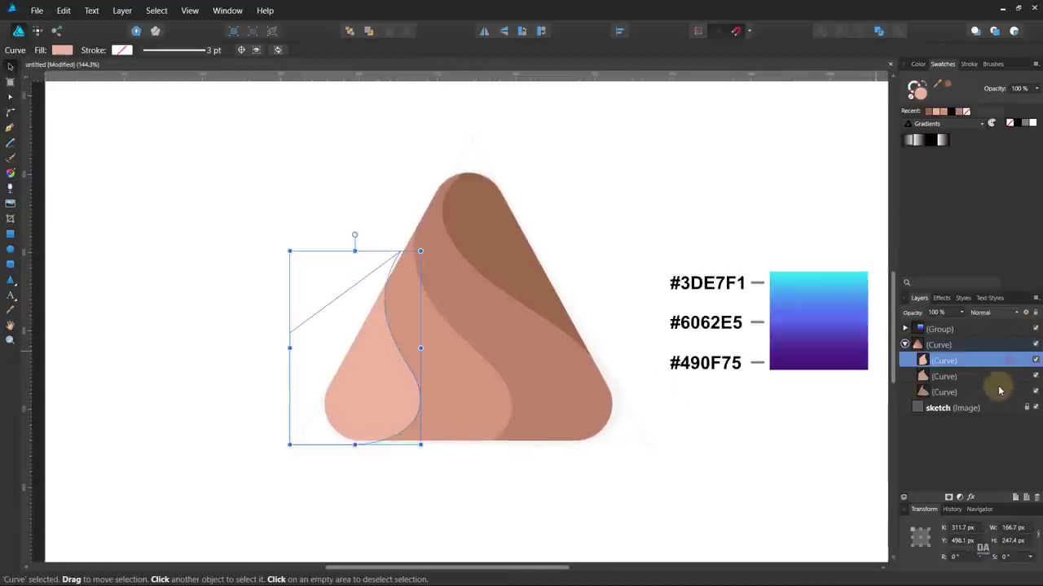
pyautogui.keyDown('shift'); pyautogui.click(1014, 391); pyautogui.keyUp('shift')
pyautogui.click(1036, 360)
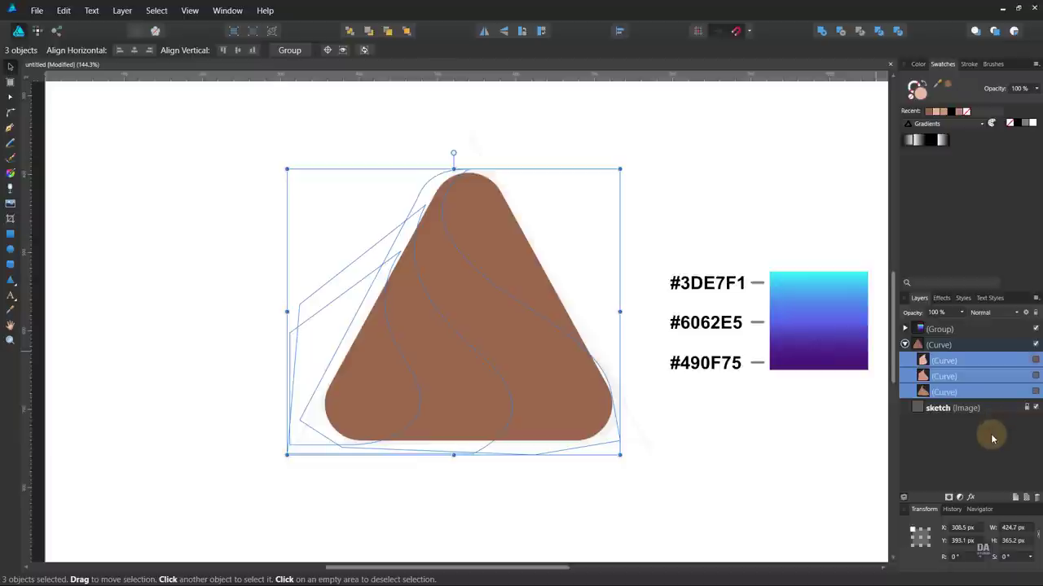
pyautogui.click(945, 345)
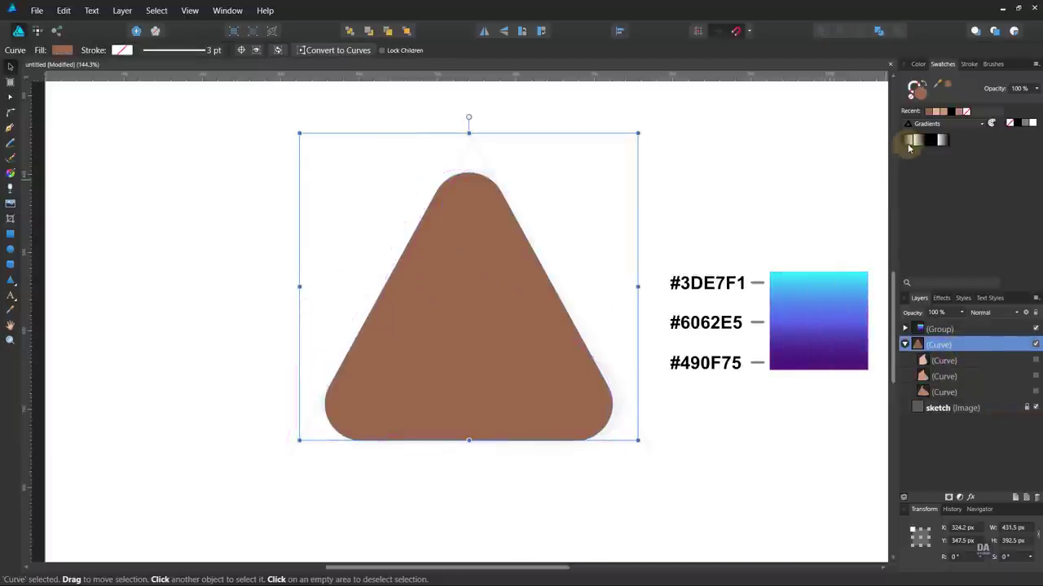
# - Apply a linear gradient to the triangle running diagonally from below bottom-left to top-right
pyautogui.click(909, 143)
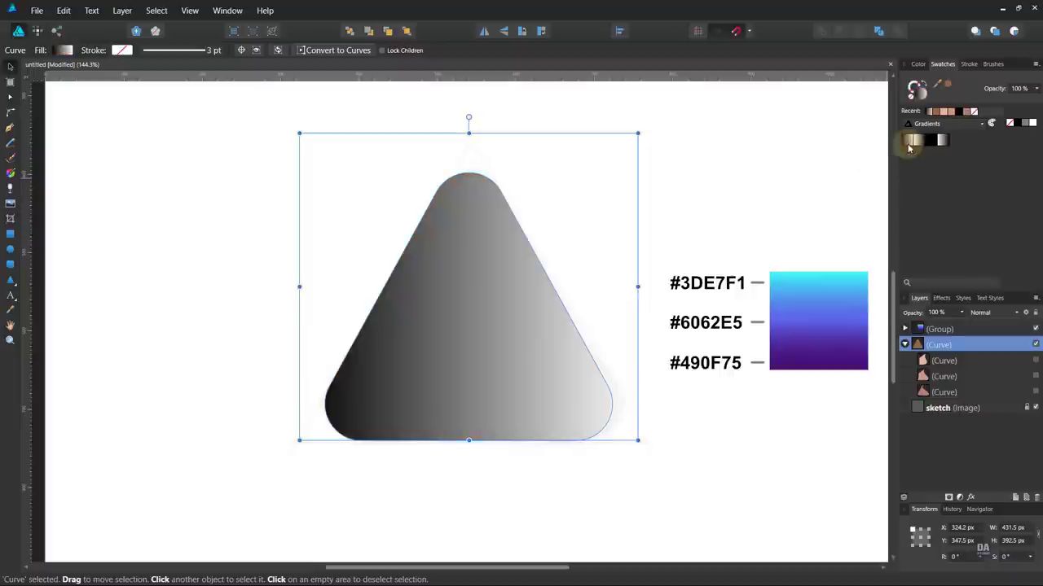
pyautogui.click(9, 173)
pyautogui.moveTo(351, 433)
pyautogui.mouseDown()
pyautogui.moveTo(530, 226)
pyautogui.moveTo(521, 209)
pyautogui.mouseUp()
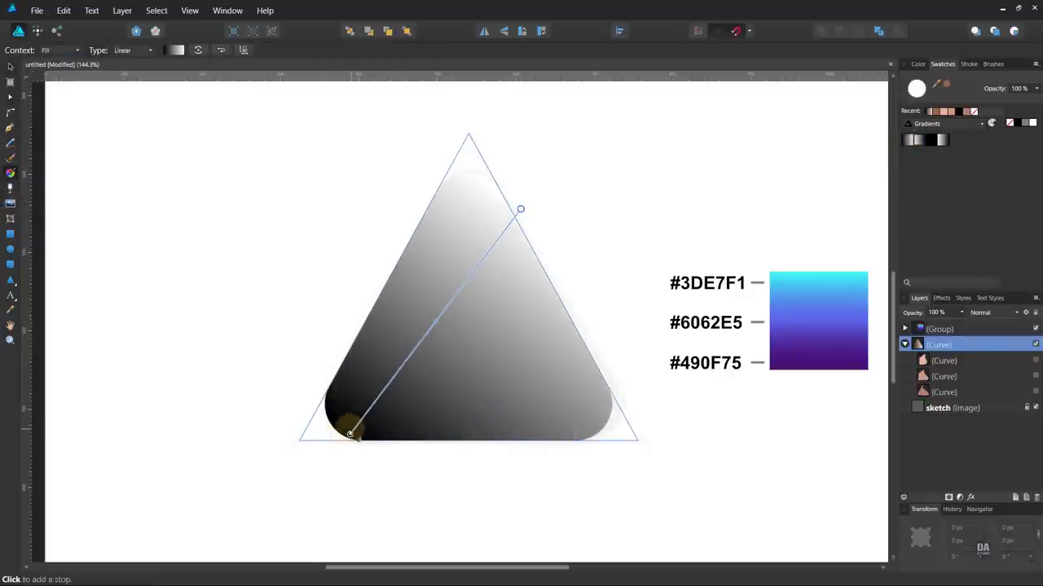
pyautogui.moveTo(350, 433); pyautogui.dragTo(299, 485)
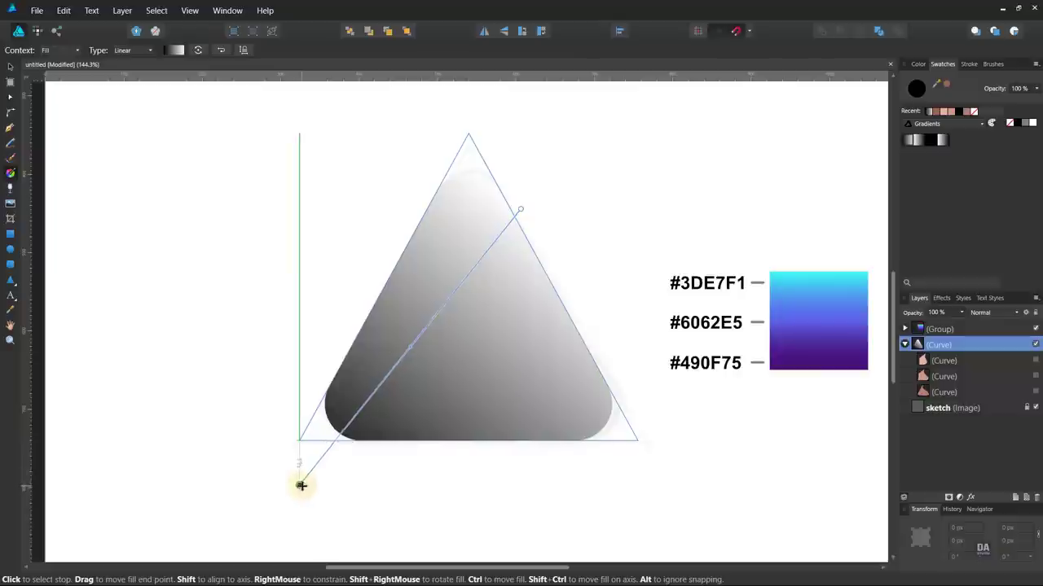
# - Make the start stop dark purple and add a blue middle stop, both sampled from the palette
pyautogui.click(171, 50)
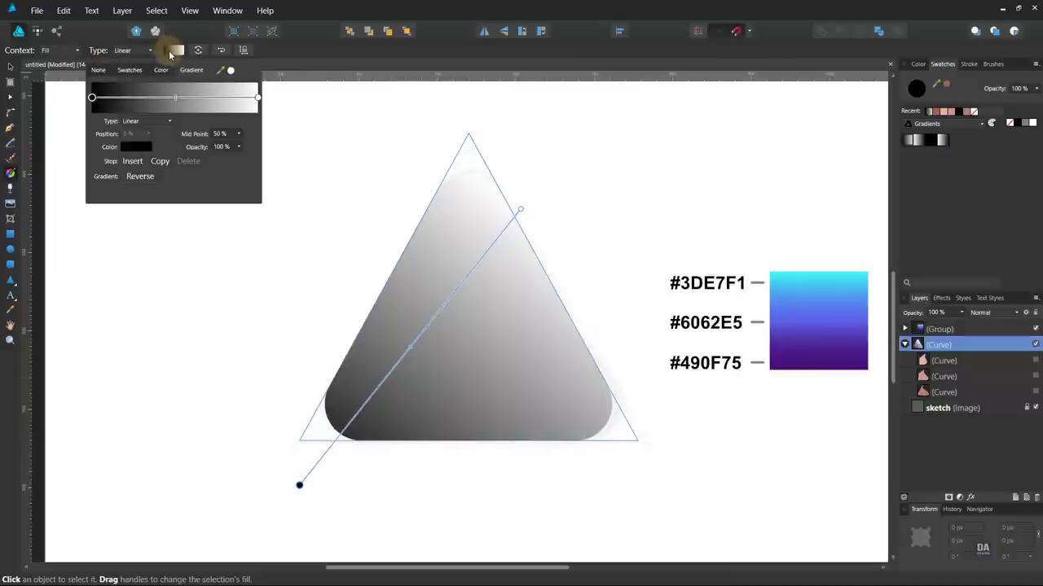
pyautogui.click(133, 146)
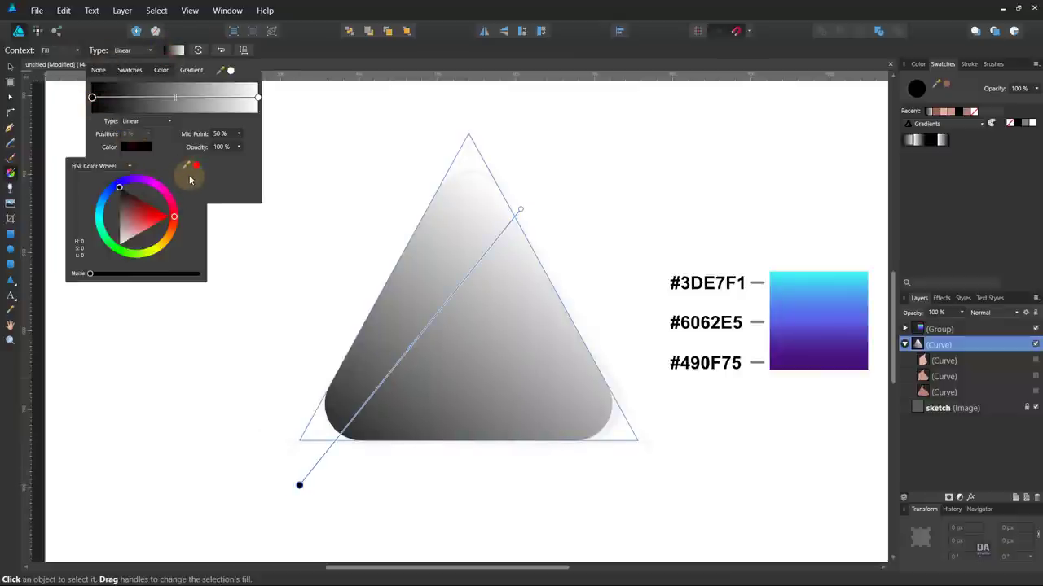
pyautogui.moveTo(197, 169); pyautogui.dragTo(778, 369)
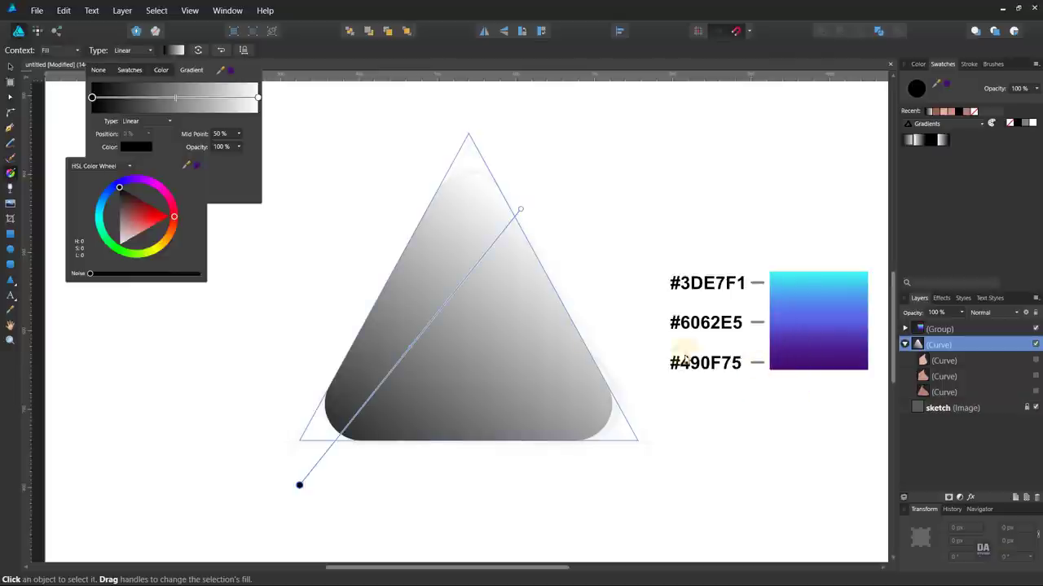
pyautogui.click(197, 168)
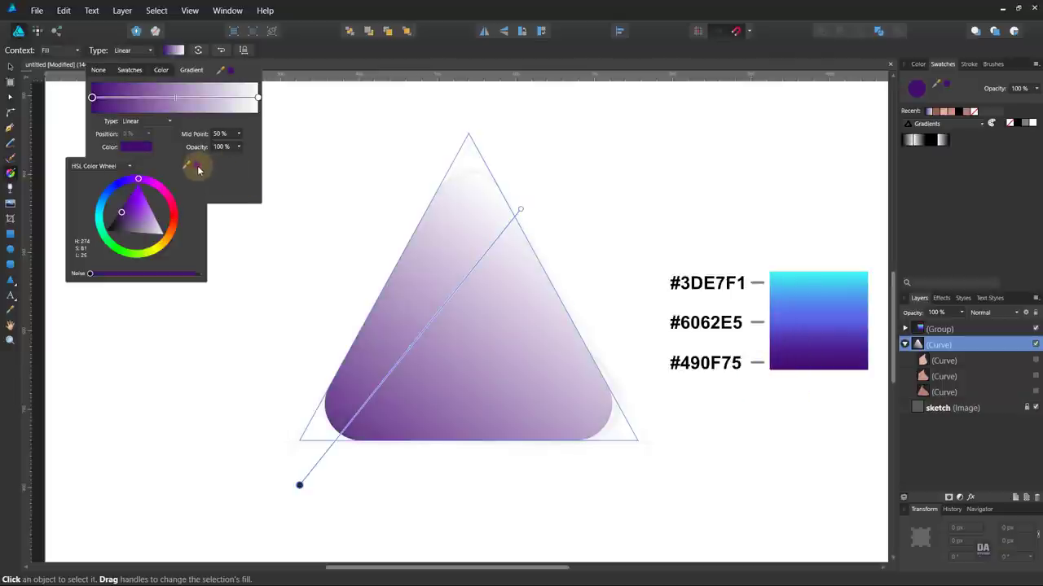
pyautogui.click(173, 105)
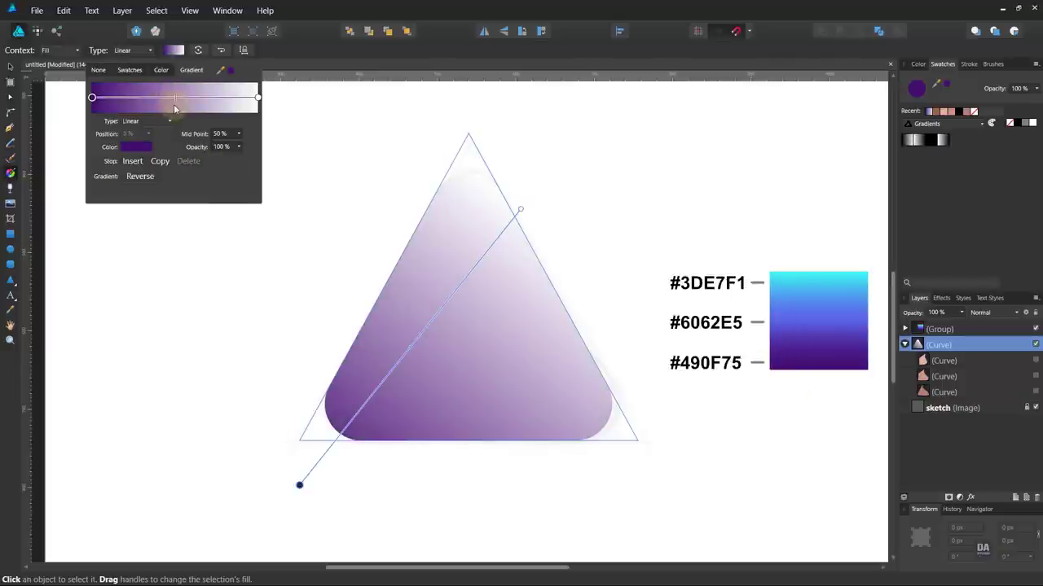
pyautogui.click(150, 149)
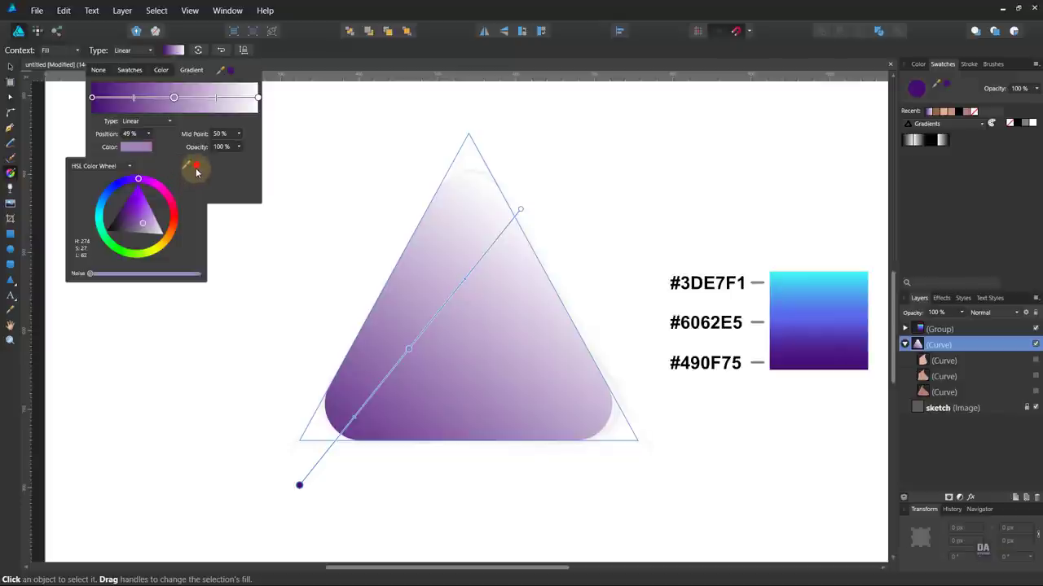
pyautogui.moveTo(187, 165); pyautogui.dragTo(808, 319)
pyautogui.click(196, 167)
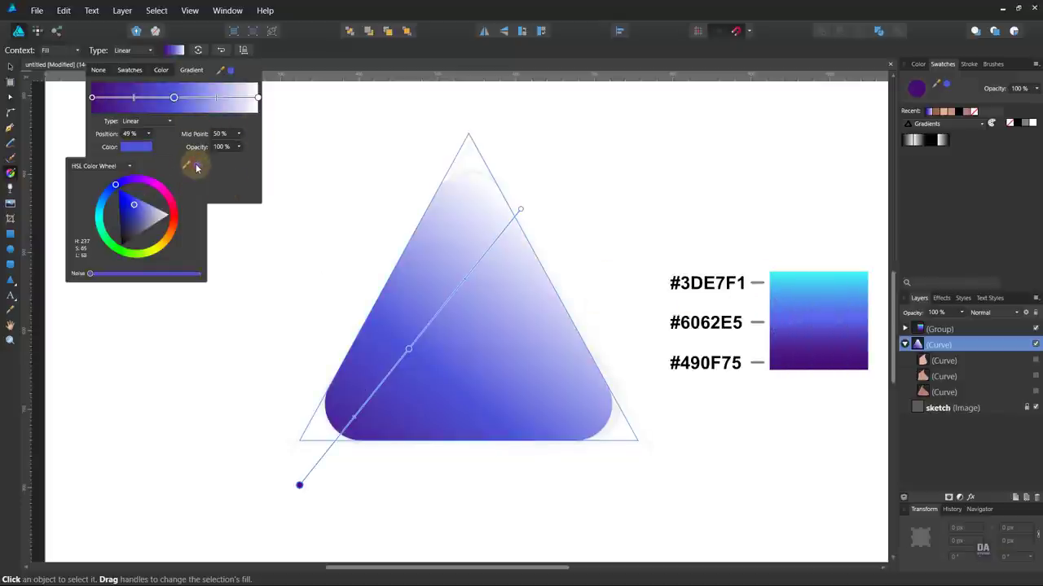
# - Make the end stop palette cyan and set the middle stop and blend midpoint to 57%
pyautogui.click(258, 98)
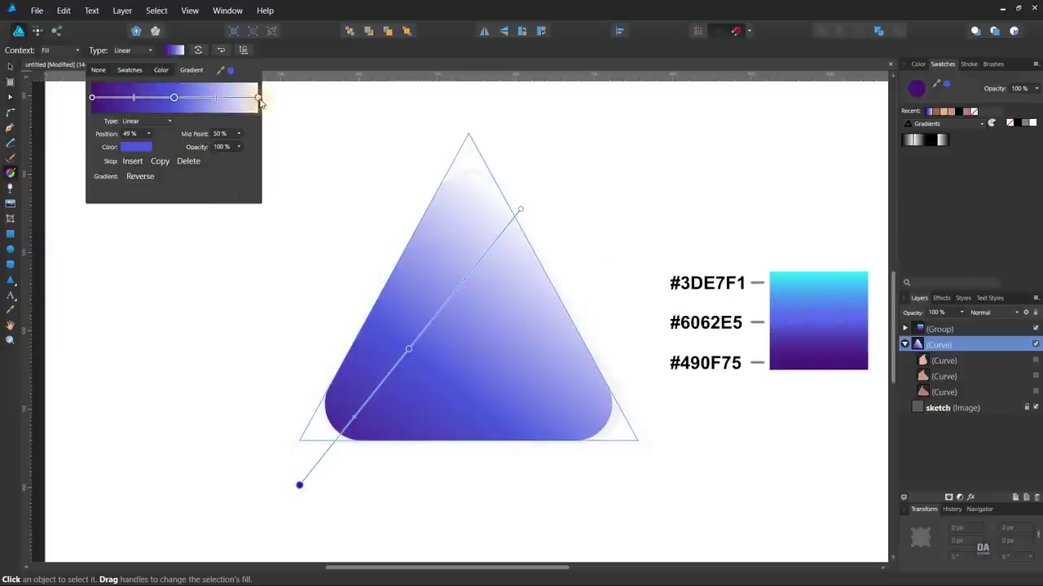
pyautogui.click(136, 147)
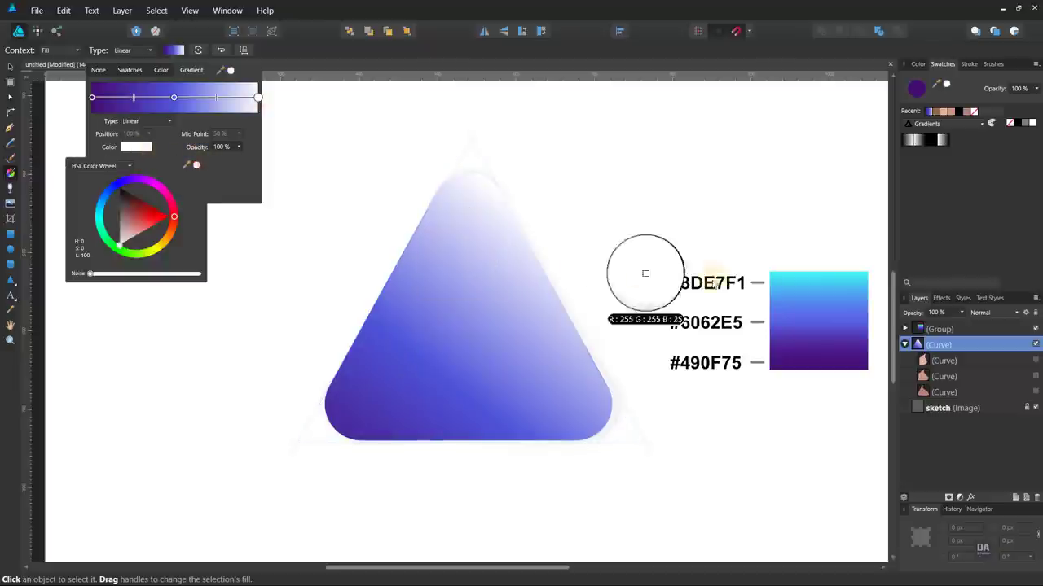
pyautogui.moveTo(199, 167); pyautogui.dragTo(786, 279)
pyautogui.click(201, 176)
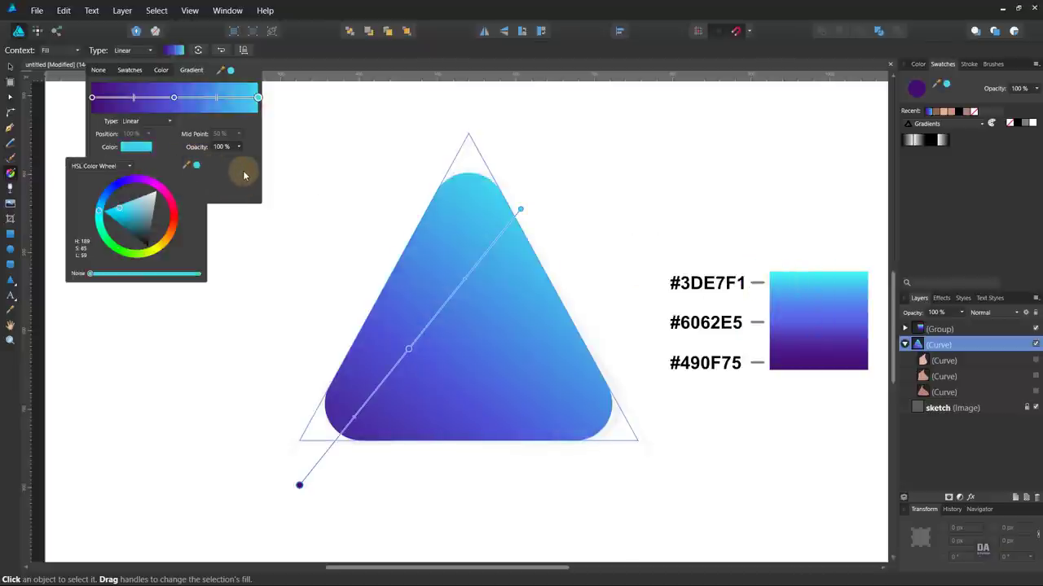
pyautogui.moveTo(173, 98); pyautogui.dragTo(185, 97)
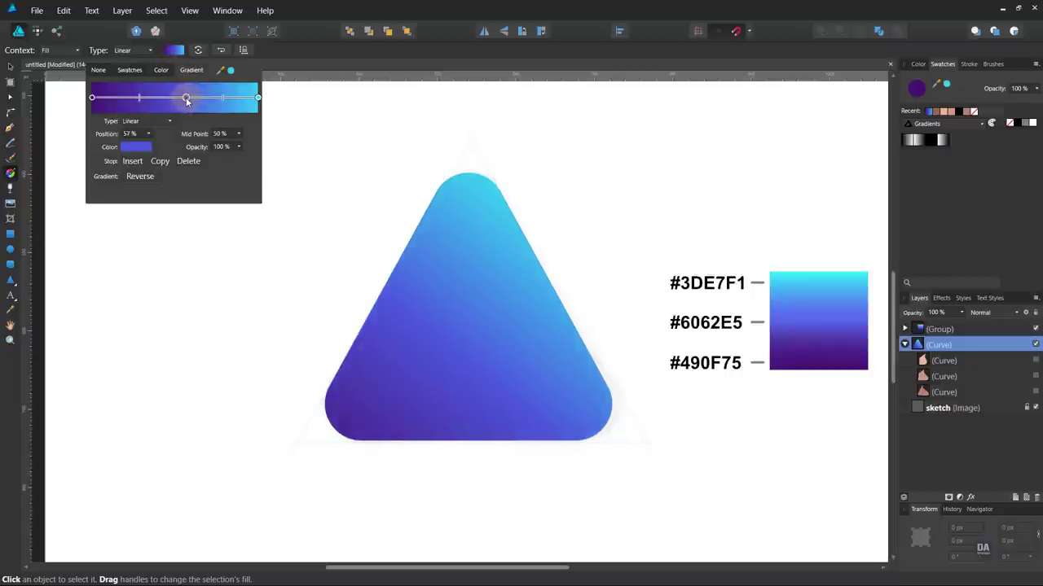
pyautogui.moveTo(188, 99); pyautogui.dragTo(187, 99)
pyautogui.click(223, 99)
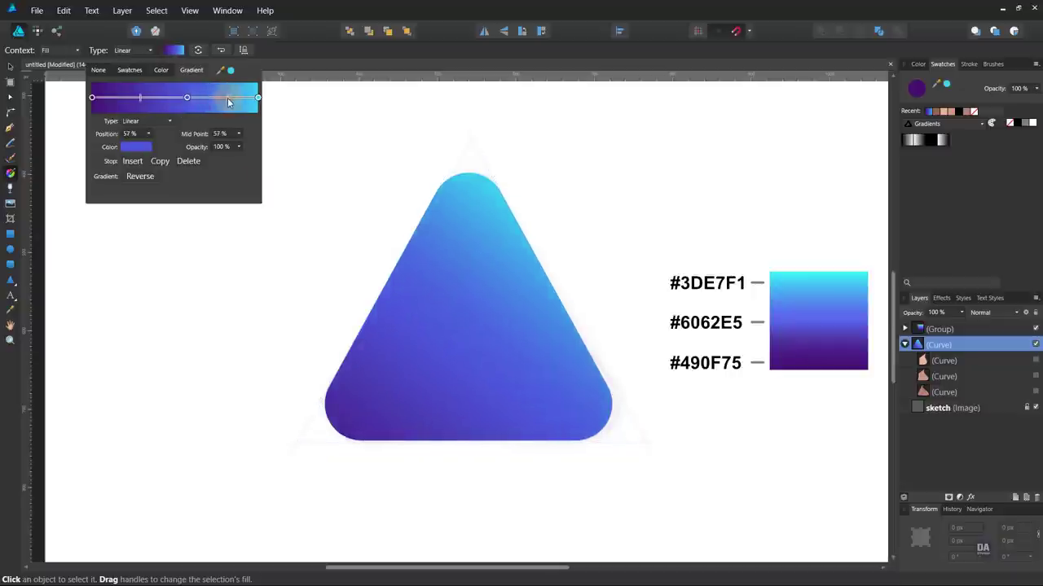
pyautogui.press('v')
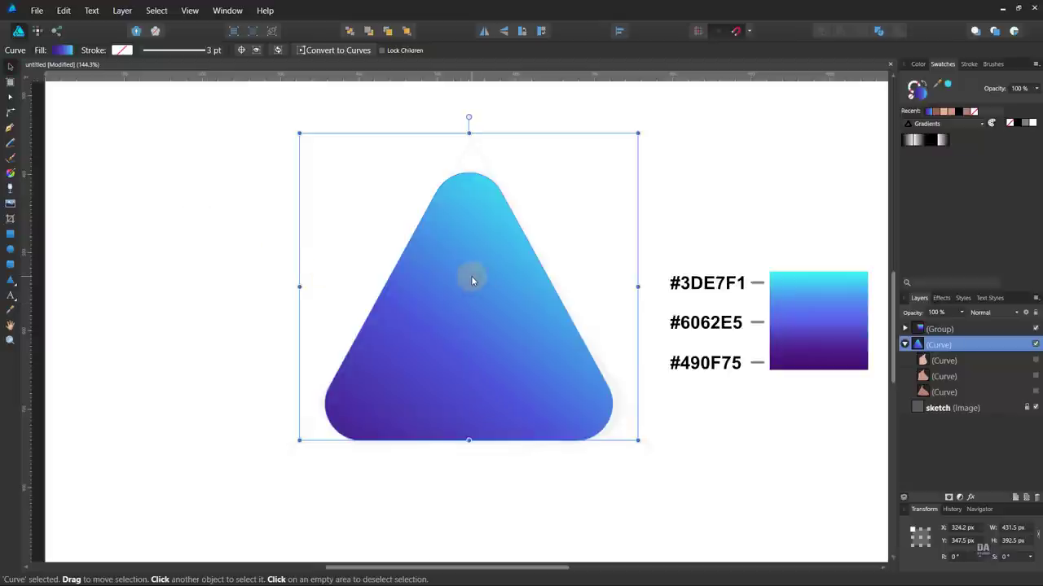
# - Convert the rounded triangle to a curve and add about 55% noise to its gradient fill
pyautogui.click(332, 50)
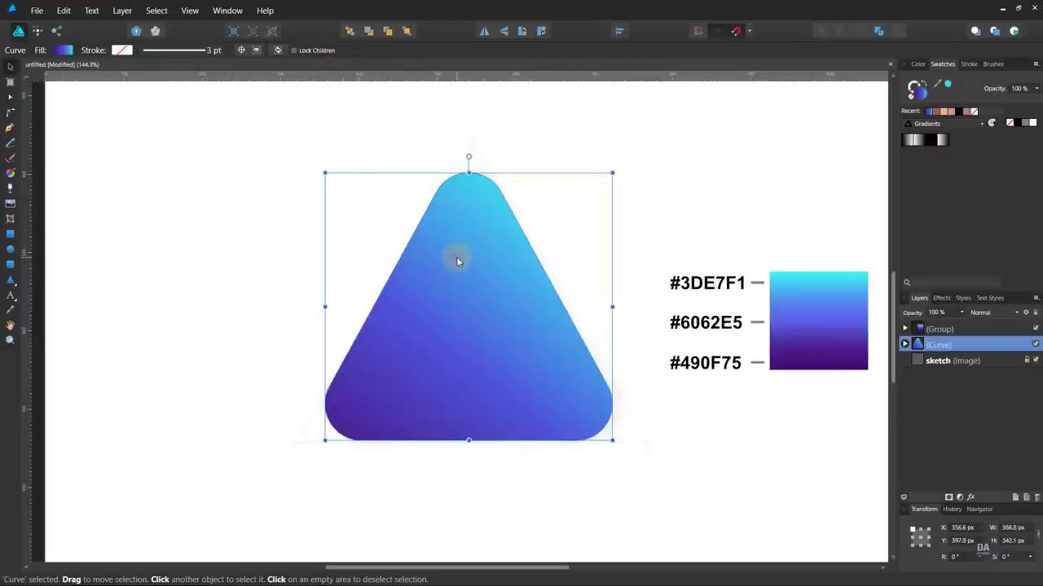
pyautogui.click(918, 64)
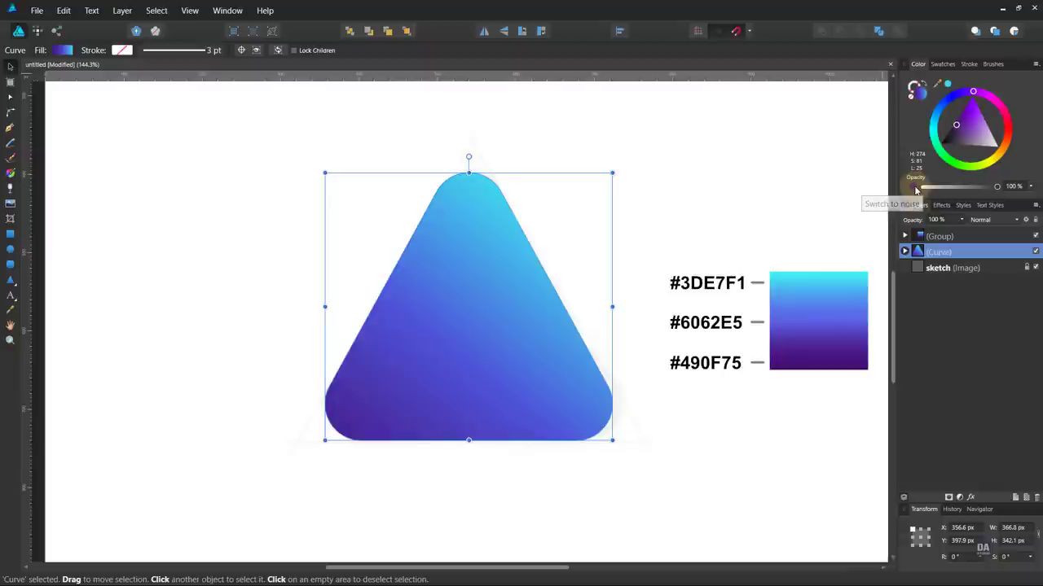
pyautogui.click(916, 189)
pyautogui.moveTo(925, 190); pyautogui.dragTo(964, 190)
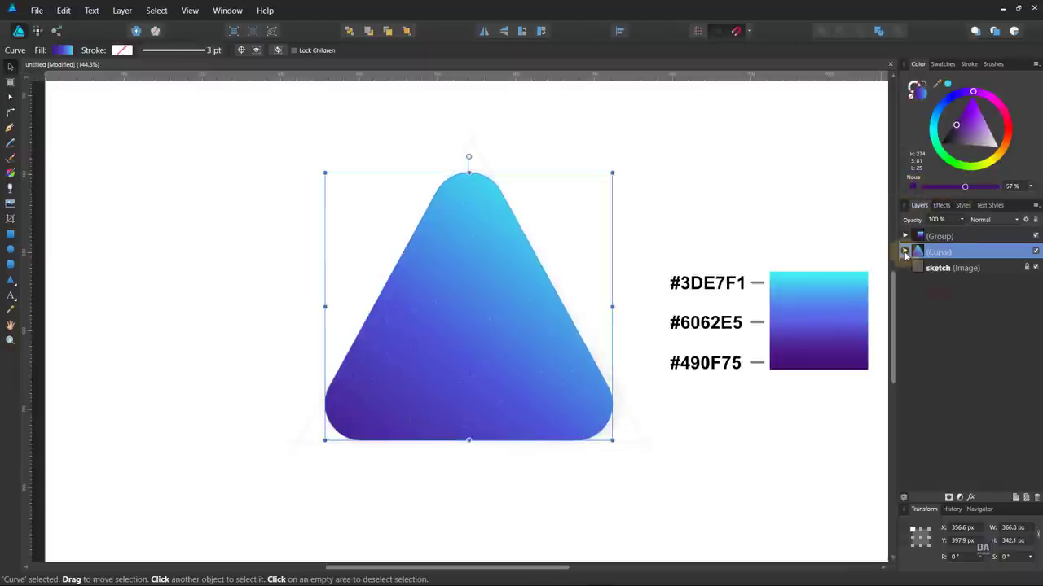
# - Select the three brown swirl pieces in Layers and make them visible again
pyautogui.click(904, 252)
pyautogui.click(943, 268)
pyautogui.keyDown('shift'); pyautogui.click(1025, 299); pyautogui.keyUp('shift')
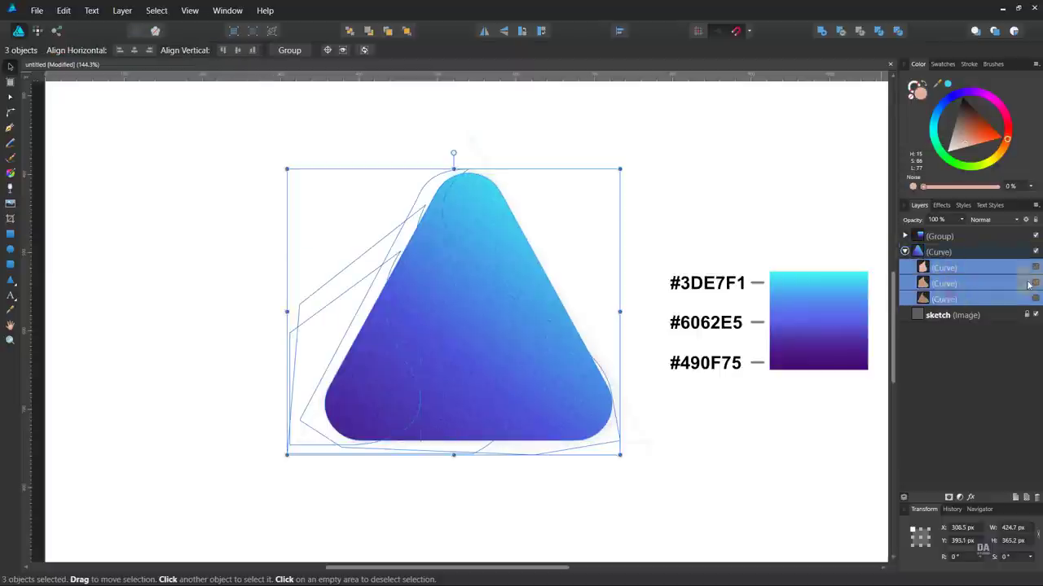
pyautogui.click(1035, 269)
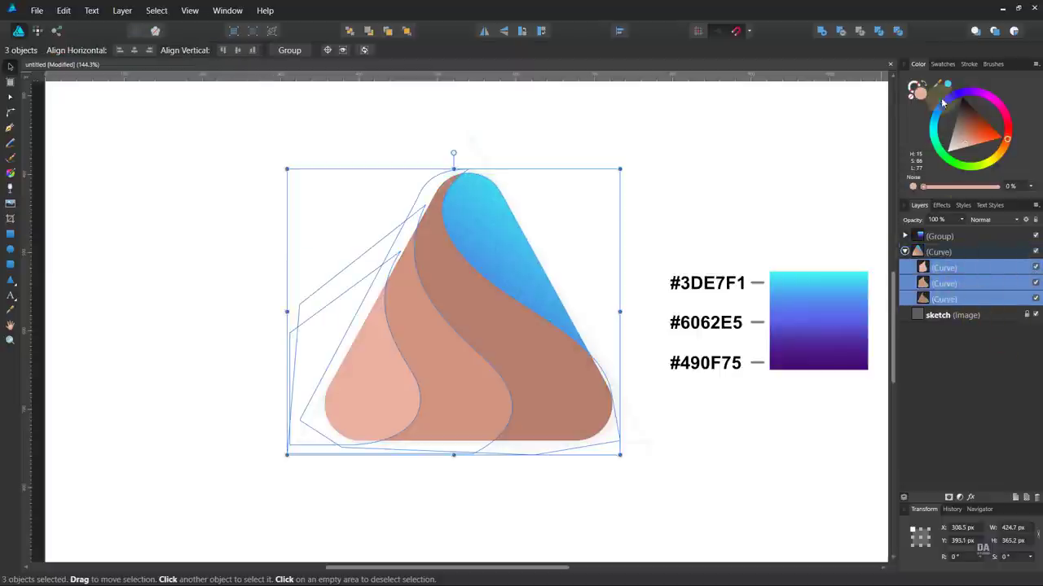
# - Fill the folds with the White to transparent gradient swatch and hide the sketch layer
pyautogui.click(942, 64)
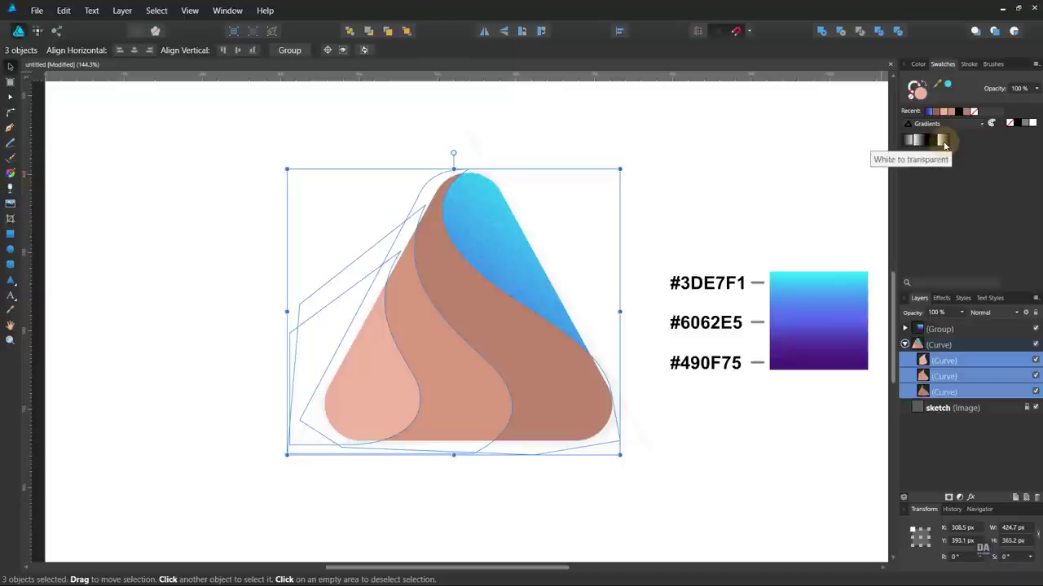
pyautogui.click(943, 141)
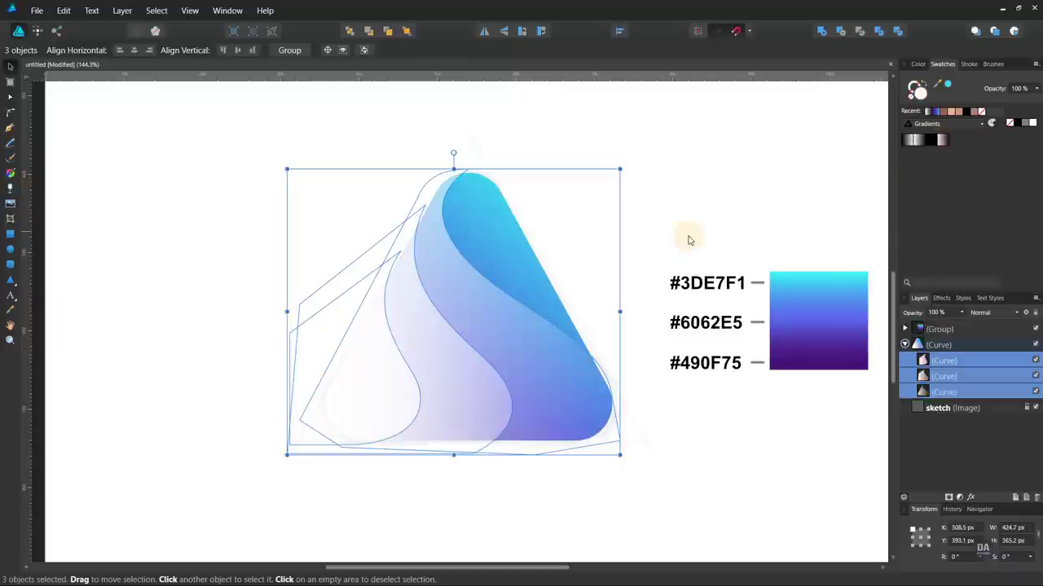
pyautogui.click(664, 212)
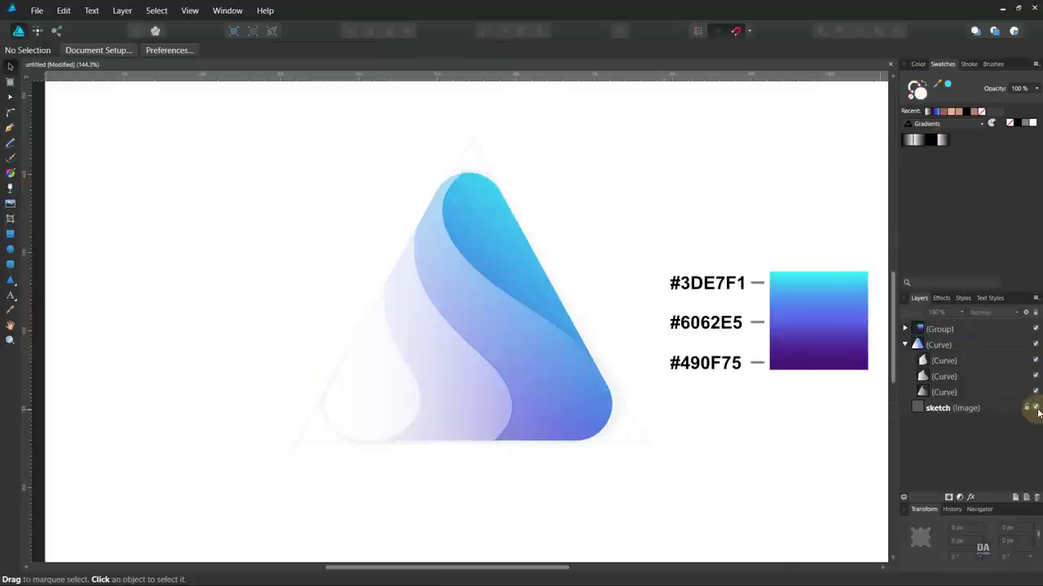
pyautogui.click(1035, 408)
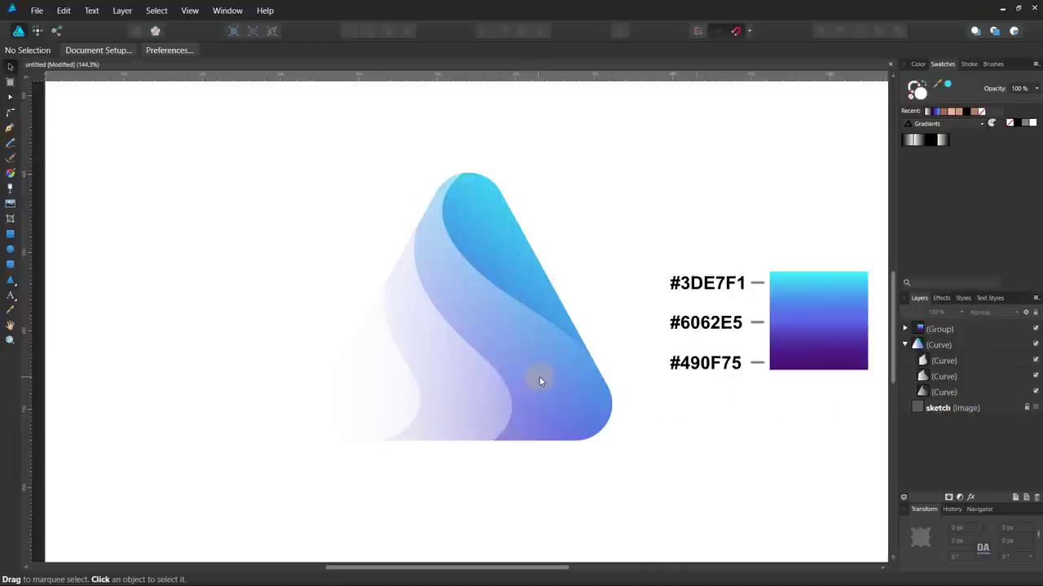
# - Set the three fold shapes' blend mode to Overlay
pyautogui.click(957, 391)
pyautogui.keyDown('shift'); pyautogui.click(961, 360); pyautogui.keyUp('shift')
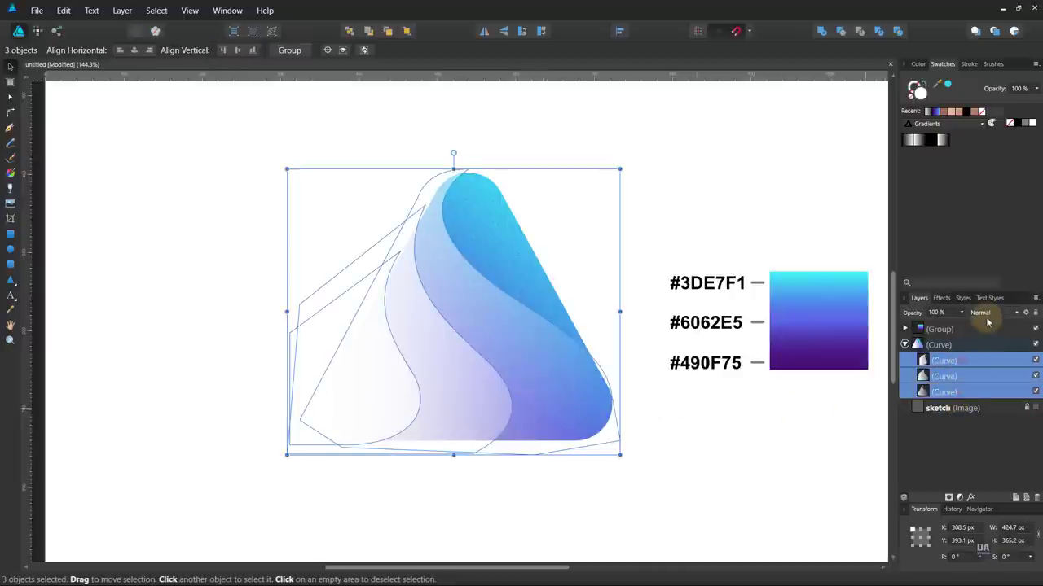
pyautogui.click(985, 313)
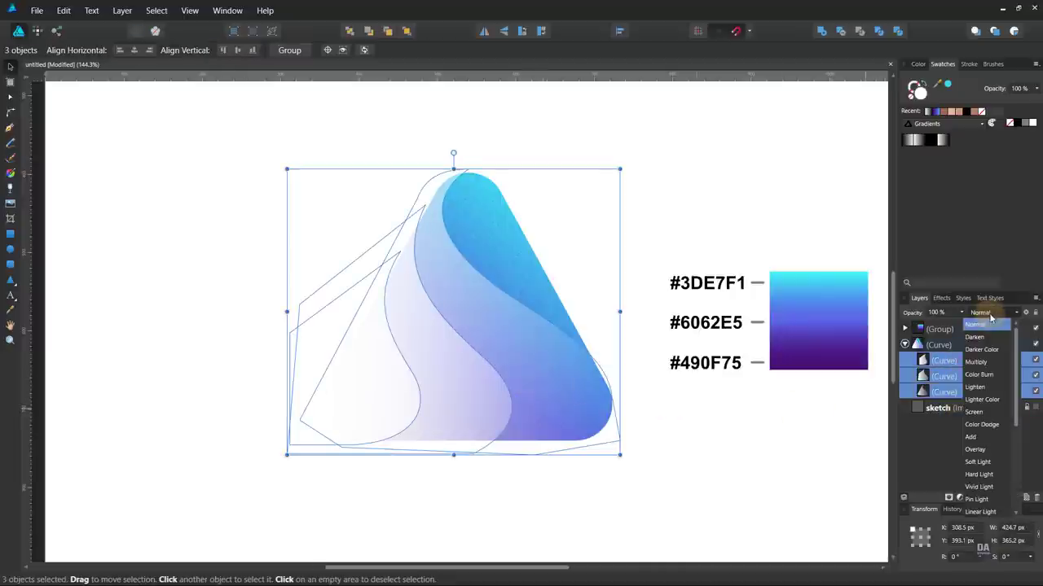
pyautogui.click(975, 449)
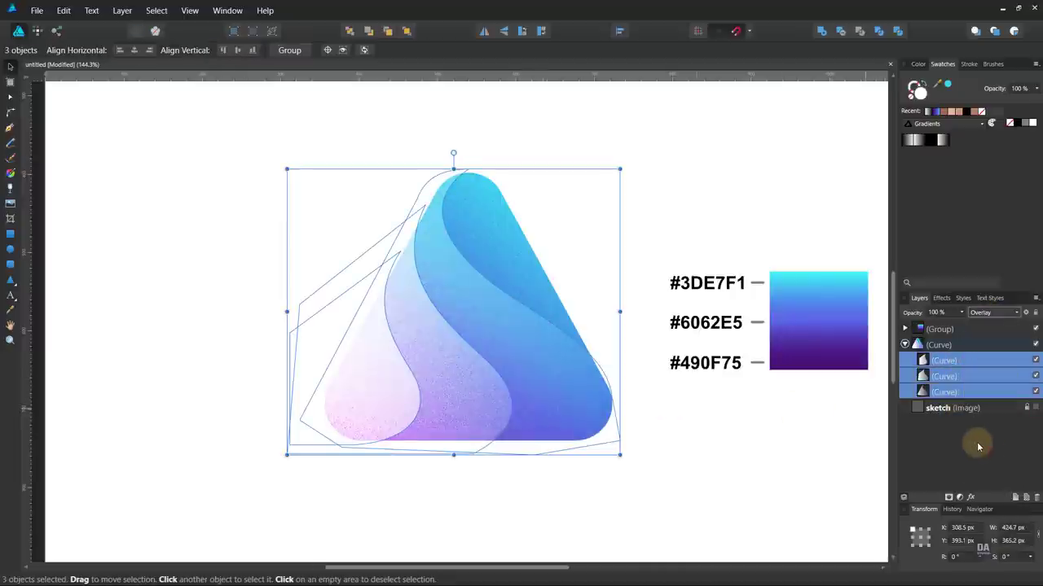
# - Lower each of the three folds' opacity to about 75%
pyautogui.click(952, 391)
pyautogui.moveTo(961, 325); pyautogui.dragTo(945, 331)
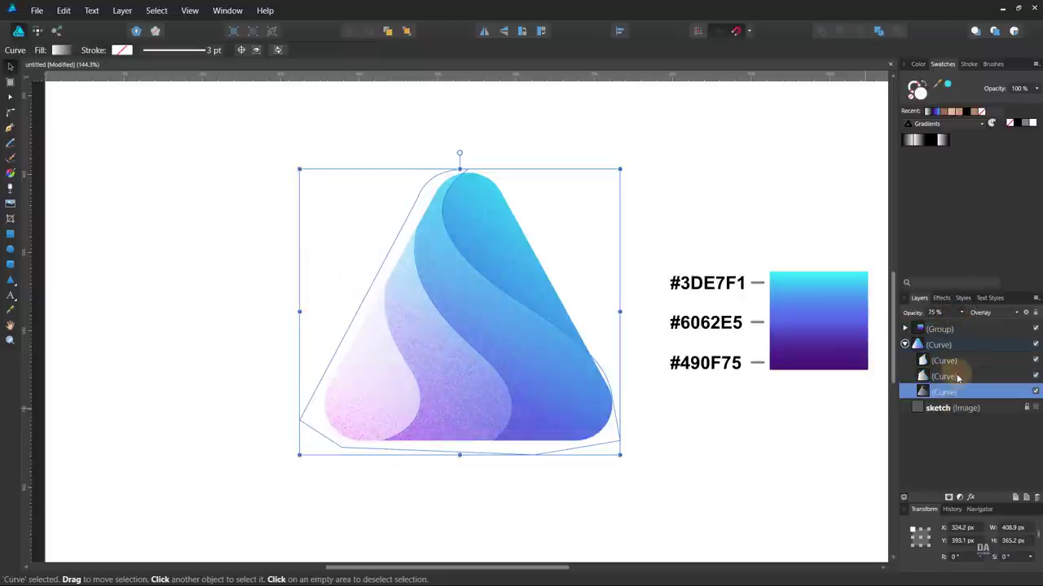
pyautogui.click(959, 377)
pyautogui.click(961, 314)
pyautogui.moveTo(949, 329)
pyautogui.mouseDown()
pyautogui.moveTo(924, 329)
pyautogui.moveTo(944, 330)
pyautogui.mouseUp()
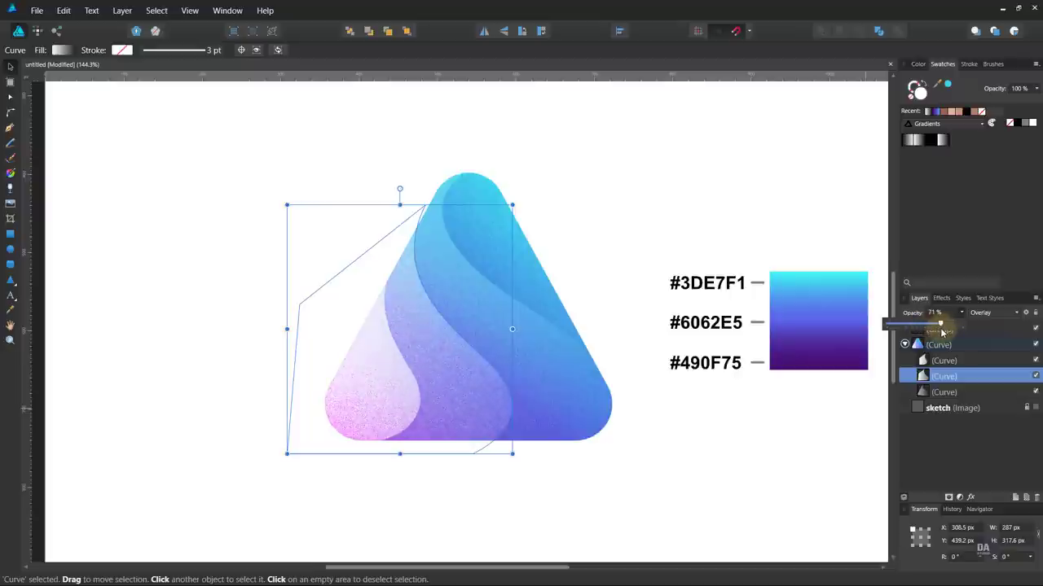
pyautogui.click(957, 361)
pyautogui.click(961, 313)
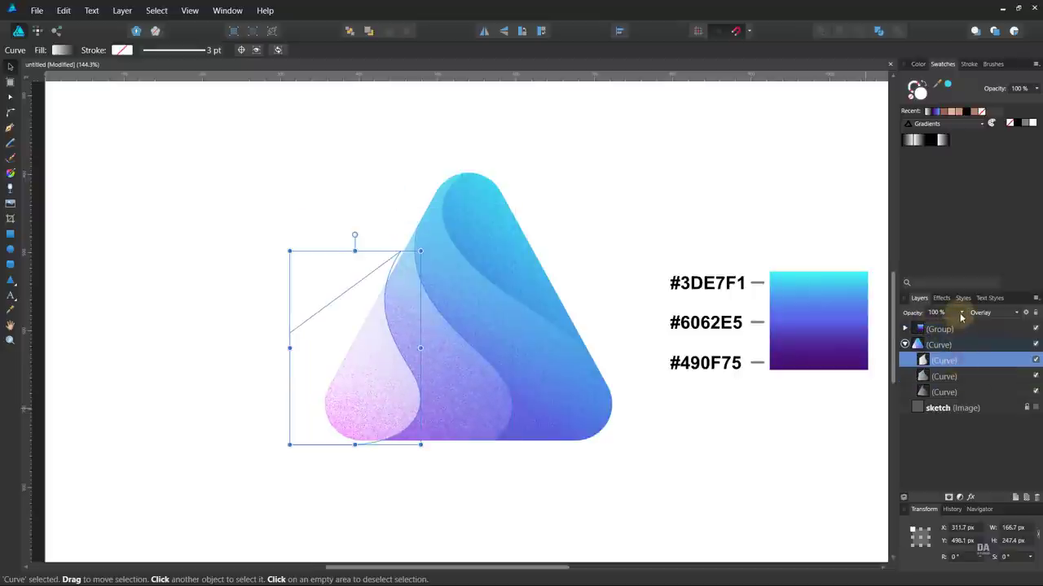
pyautogui.moveTo(949, 329); pyautogui.dragTo(944, 330)
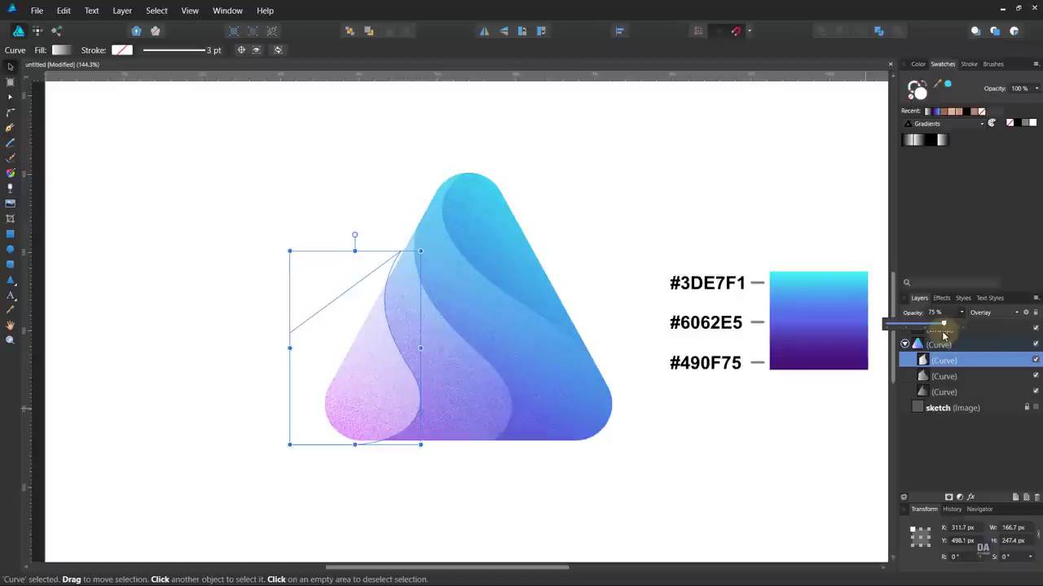
pyautogui.click(837, 437)
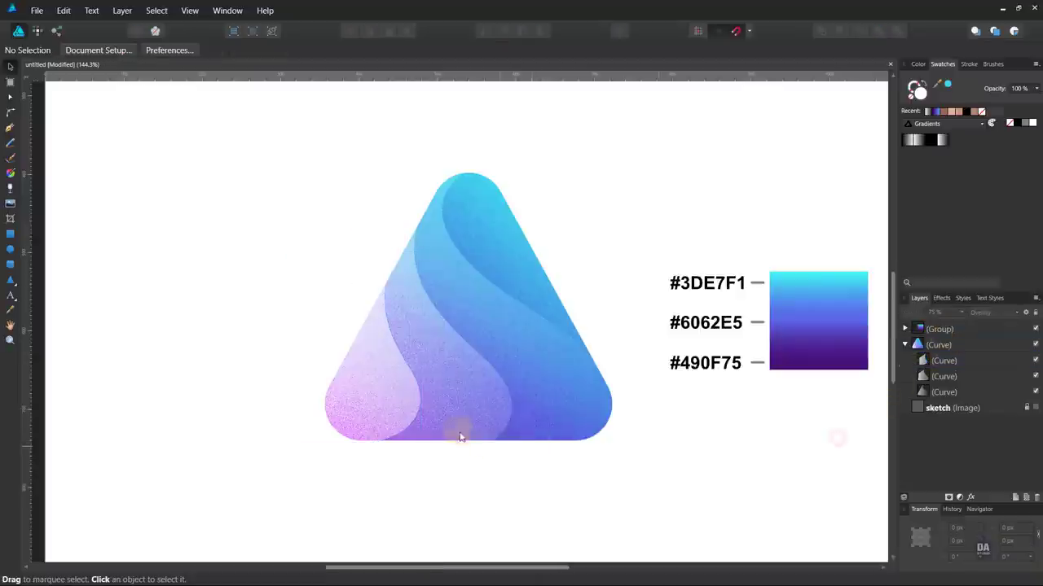
# - Redraw the pink, middle and large bottom folds' gradients diagonally with the Fill tool
pyautogui.click(357, 396)
pyautogui.press('g')
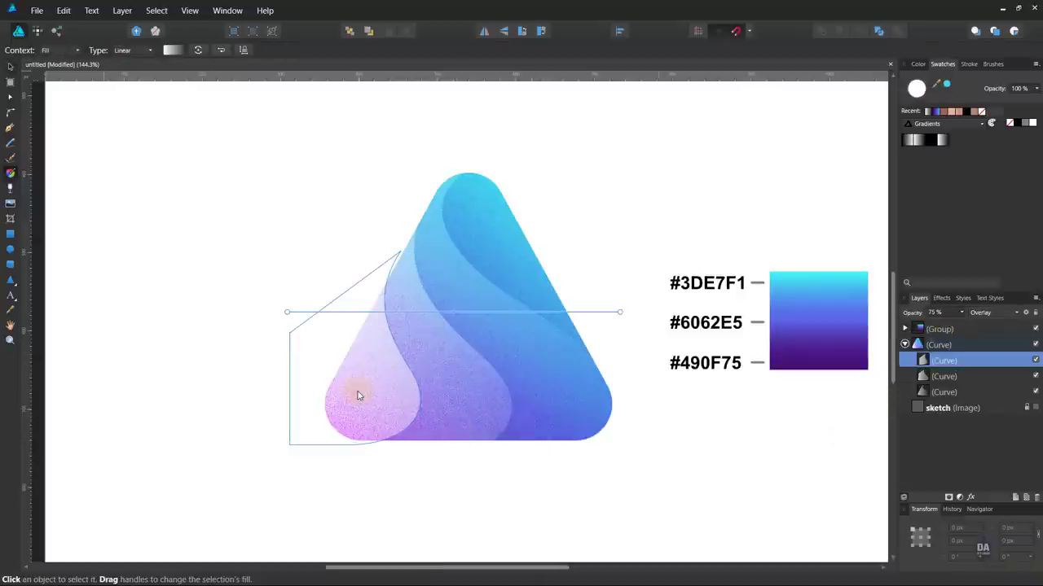
pyautogui.moveTo(254, 244); pyautogui.dragTo(416, 471)
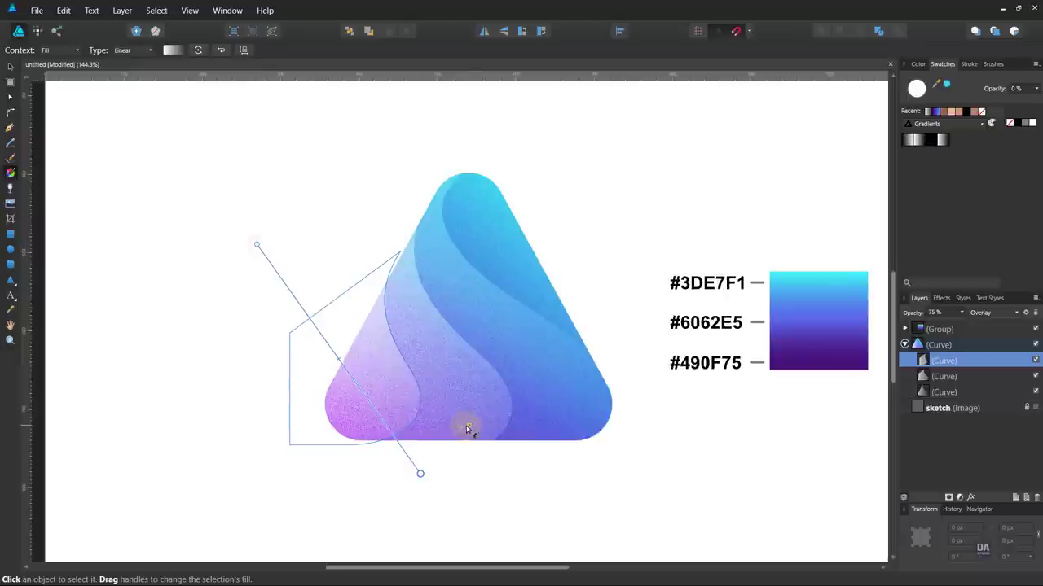
pyautogui.click(310, 448)
pyautogui.moveTo(349, 254); pyautogui.dragTo(502, 513)
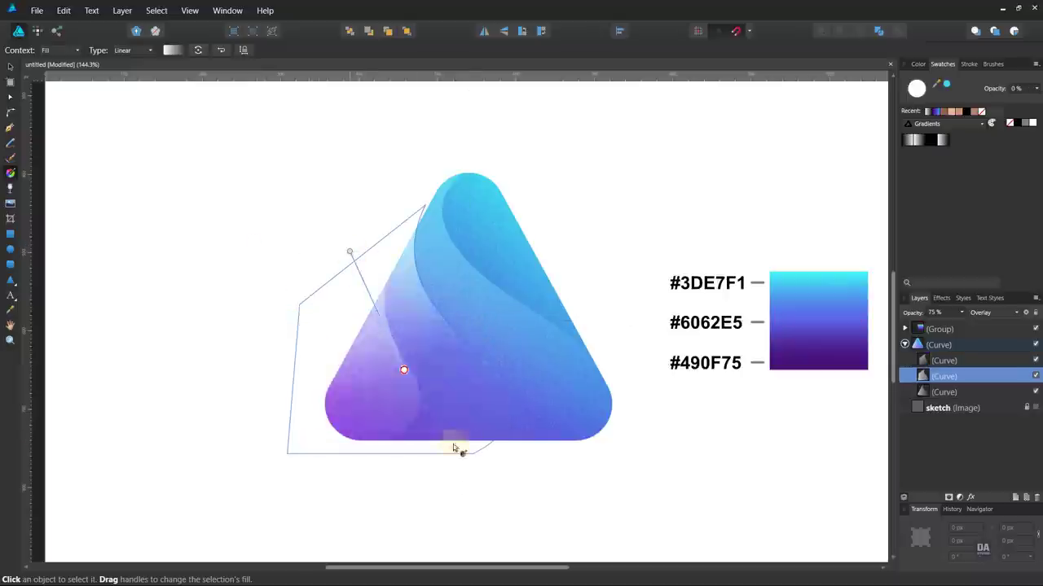
pyautogui.click(549, 403)
pyautogui.moveTo(355, 444)
pyautogui.mouseDown()
pyautogui.moveTo(578, 226)
pyautogui.moveTo(532, 336)
pyautogui.mouseUp()
pyautogui.moveTo(473, 420); pyautogui.dragTo(260, 520)
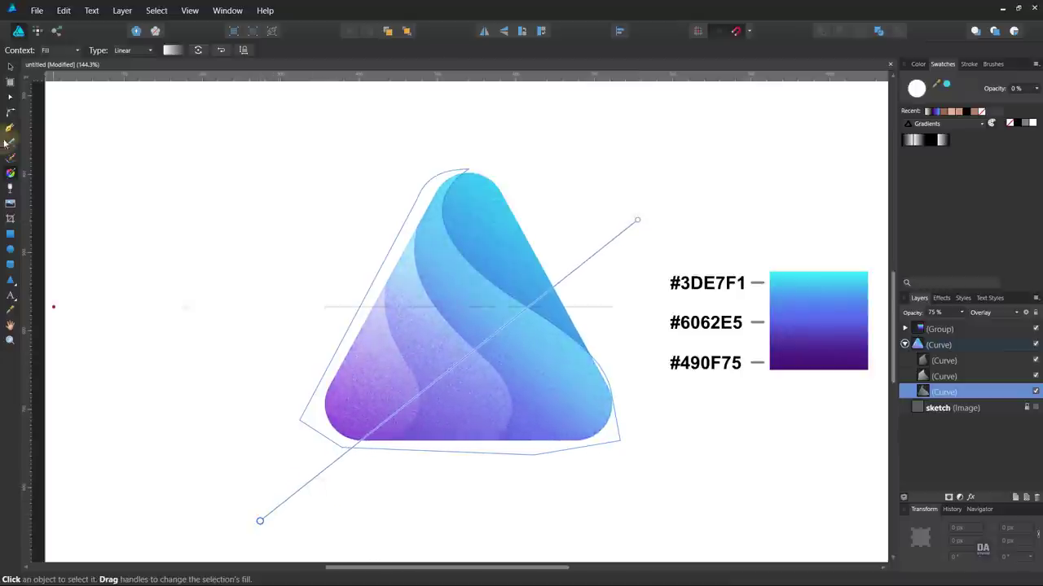
# - Draw a Pen line from the triangle's left edge down to its bottom edge
pyautogui.click(10, 68)
pyautogui.click(168, 256)
pyautogui.scroll(-2, 233, 315)
pyautogui.scroll(-2, 233, 314)
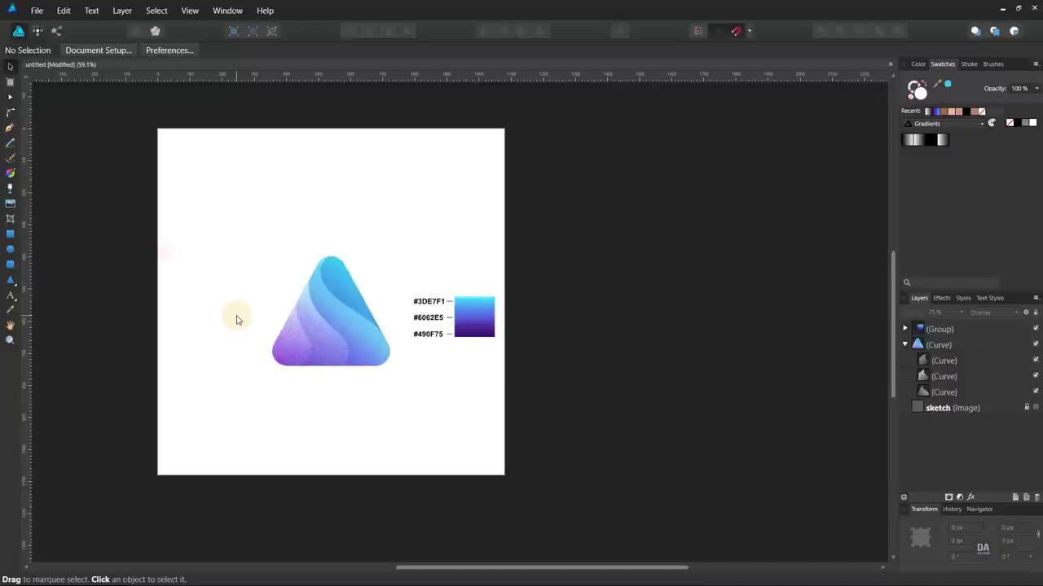
pyautogui.scroll(2, 426, 356)
pyautogui.scroll(2, 385, 345)
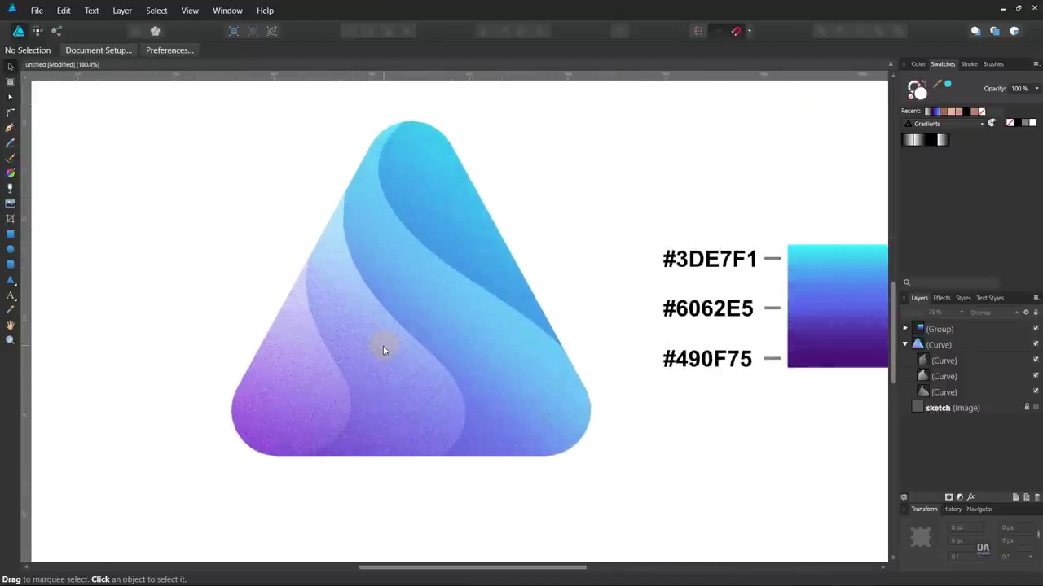
pyautogui.scroll(1, 384, 348)
pyautogui.scroll(-1, 384, 350)
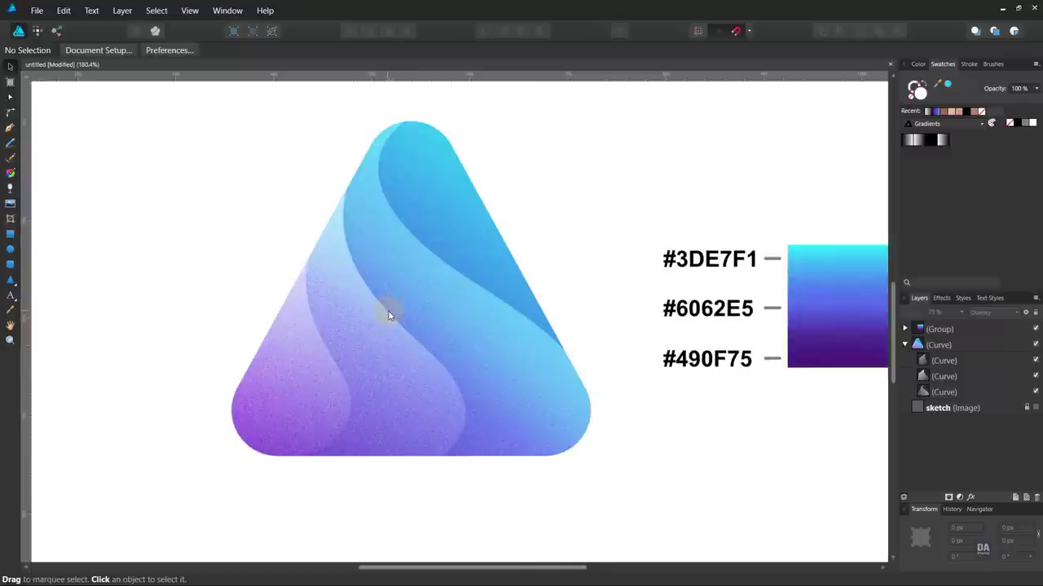
pyautogui.click(10, 127)
pyautogui.click(309, 260)
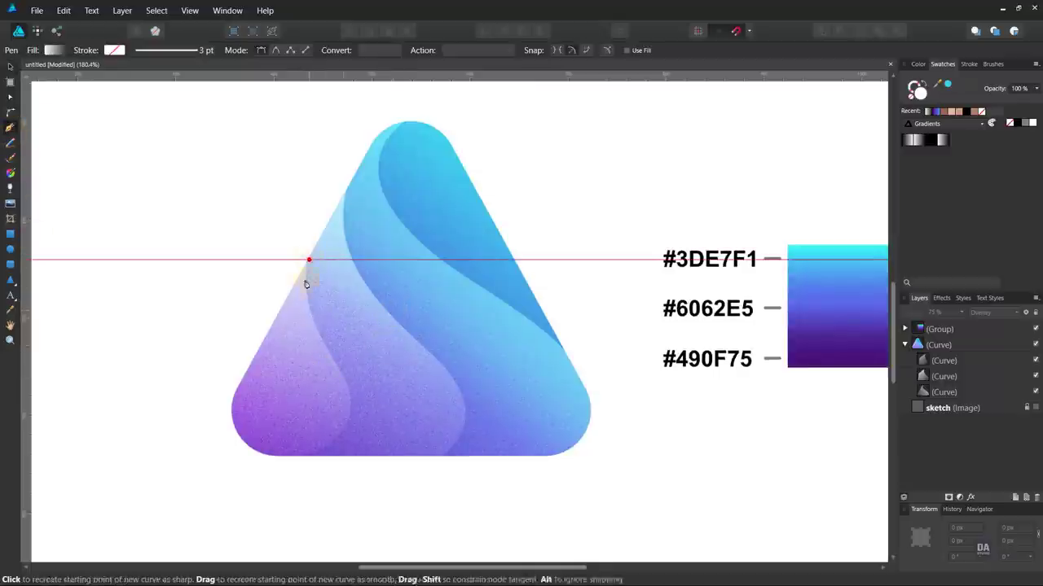
pyautogui.click(306, 458)
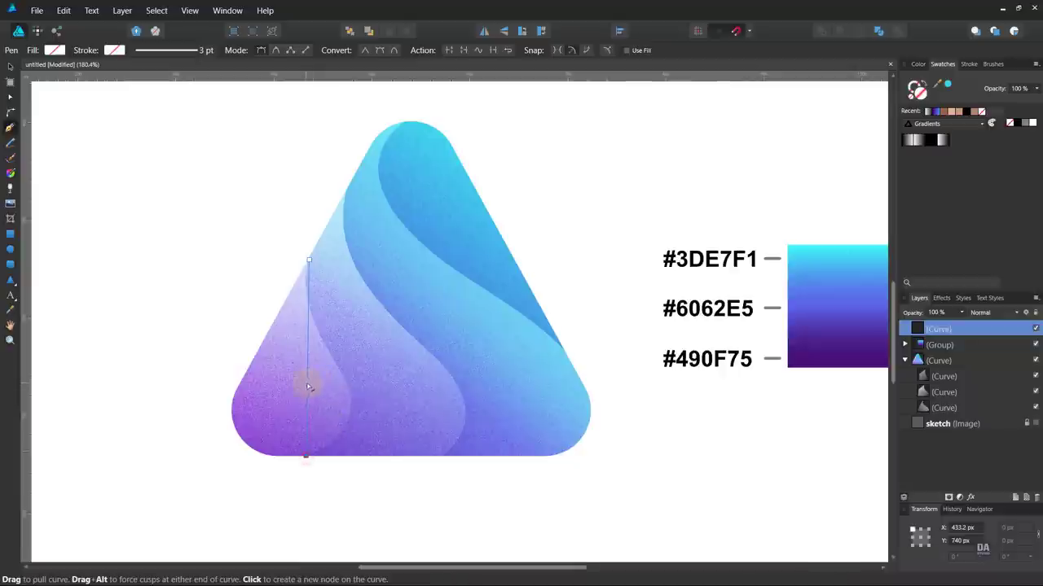
# - Give the new line a transparent fill and a white stroke
pyautogui.click(914, 88)
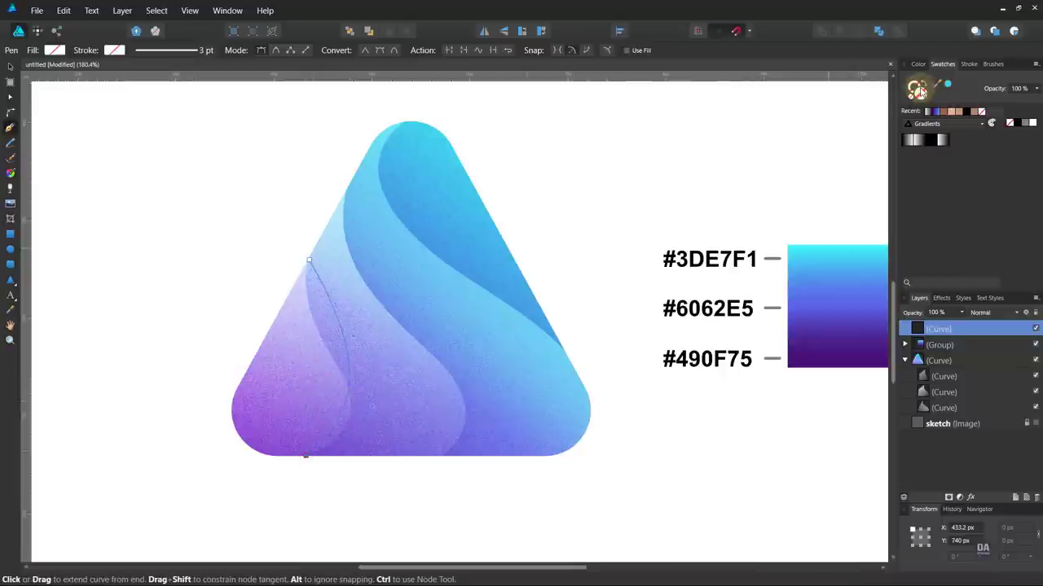
pyautogui.click(1034, 124)
pyautogui.scroll(2, 395, 362)
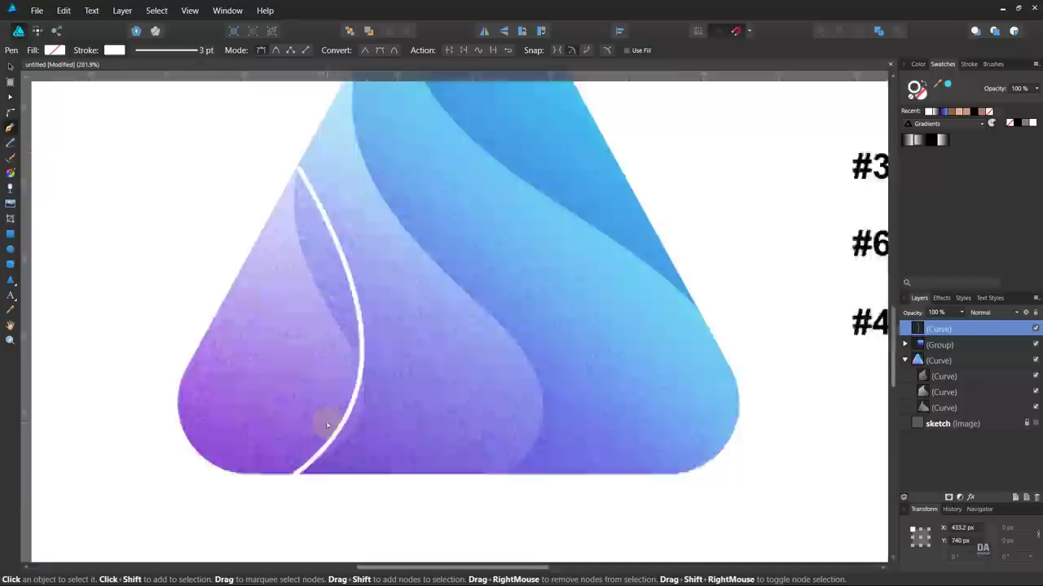
pyautogui.scroll(2, 403, 391)
# - Bend the line into a curve following the left fold's edge
pyautogui.moveTo(414, 394); pyautogui.dragTo(421, 444)
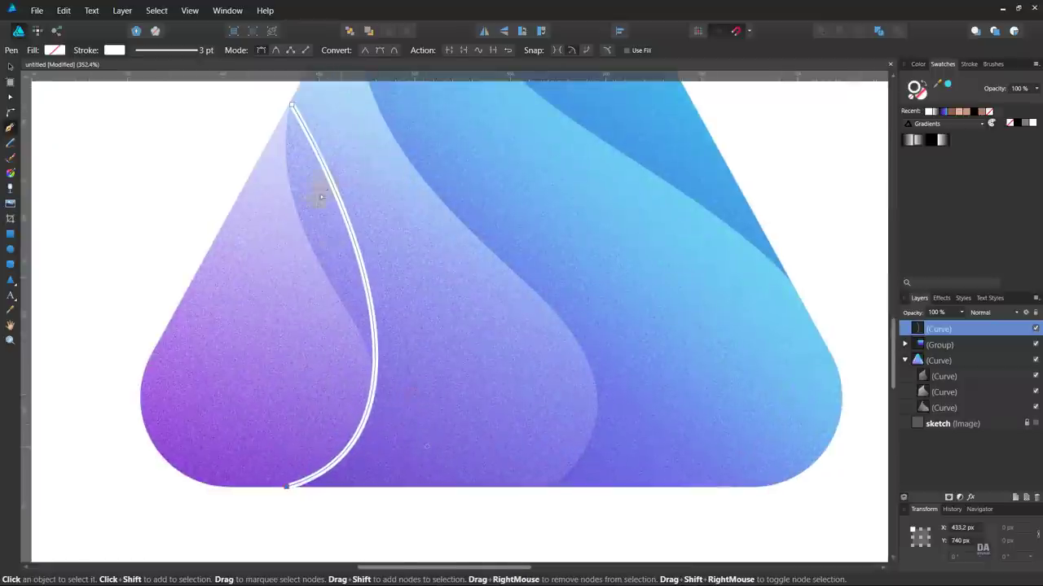
pyautogui.moveTo(301, 125); pyautogui.dragTo(309, 208)
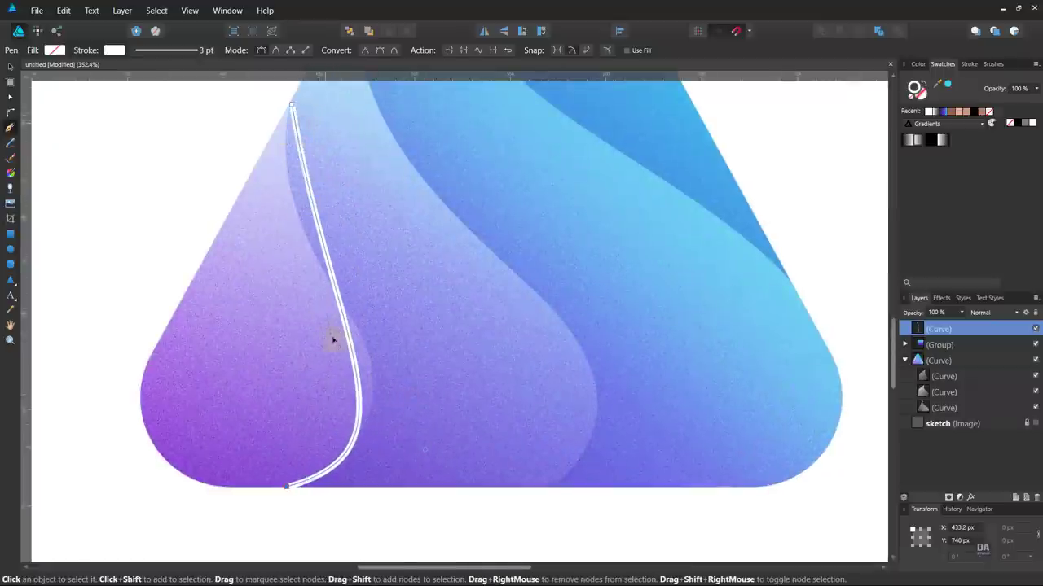
pyautogui.moveTo(331, 334); pyautogui.dragTo(248, 186)
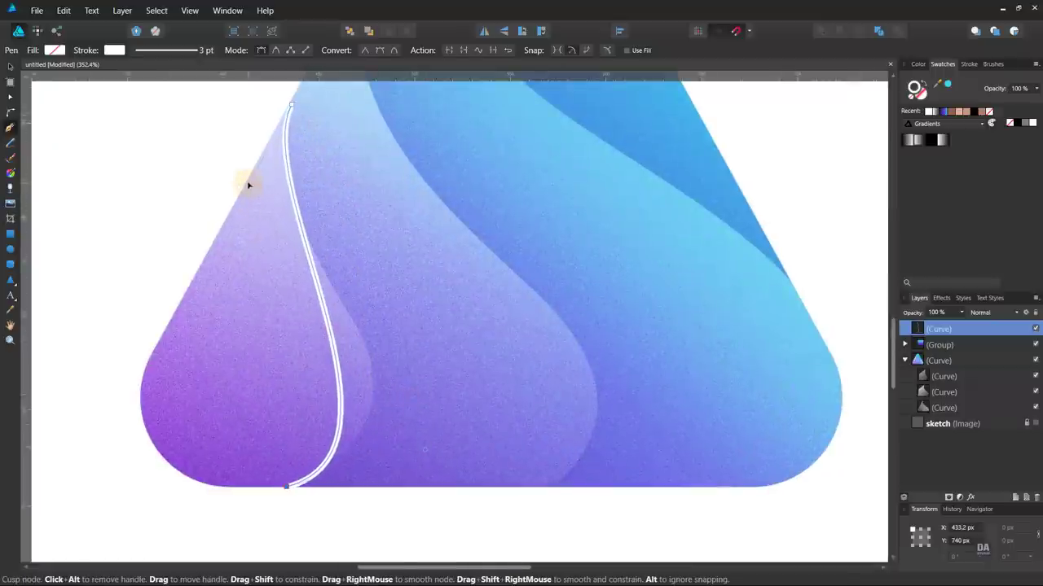
pyautogui.moveTo(426, 447)
pyautogui.mouseDown()
pyautogui.moveTo(498, 428)
pyautogui.moveTo(497, 414)
pyautogui.mouseUp()
pyautogui.moveTo(248, 184); pyautogui.dragTo(240, 245)
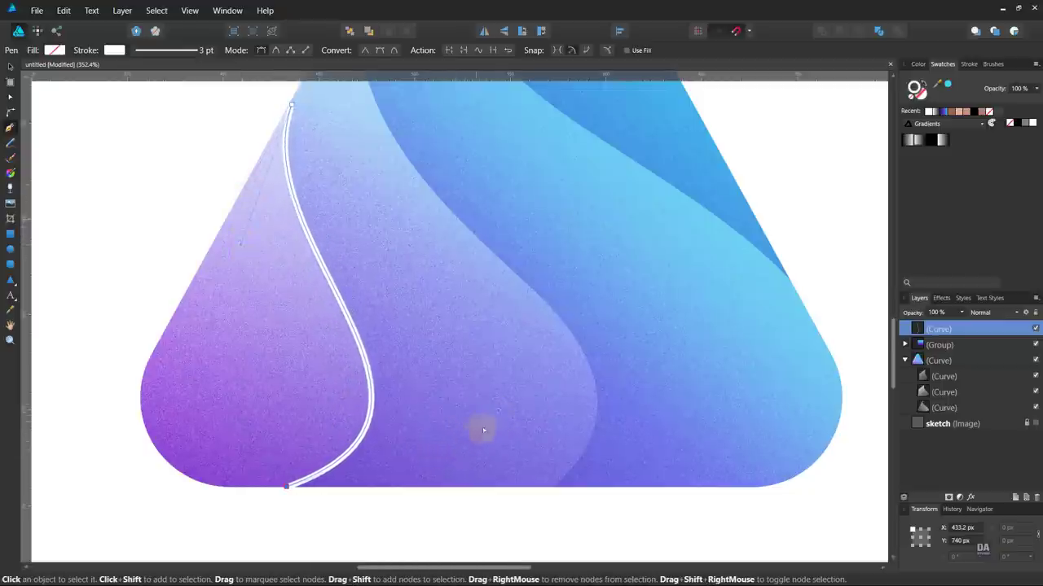
pyautogui.moveTo(497, 412); pyautogui.dragTo(500, 405)
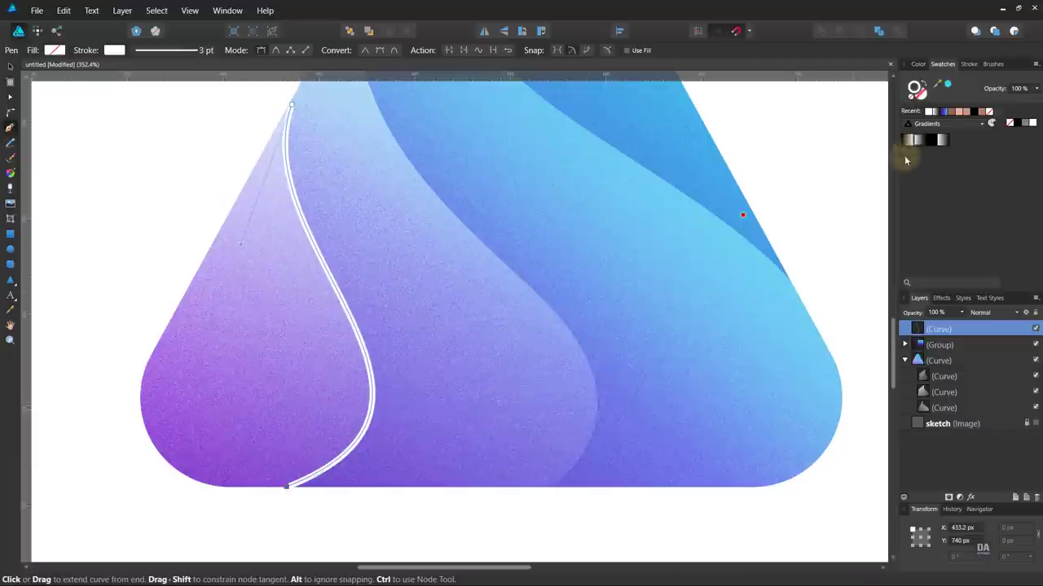
# - Arch the stroke's pressure profile so the white highlight tapers at both ends
pyautogui.click(969, 64)
pyautogui.scroll(1, 1016, 102)
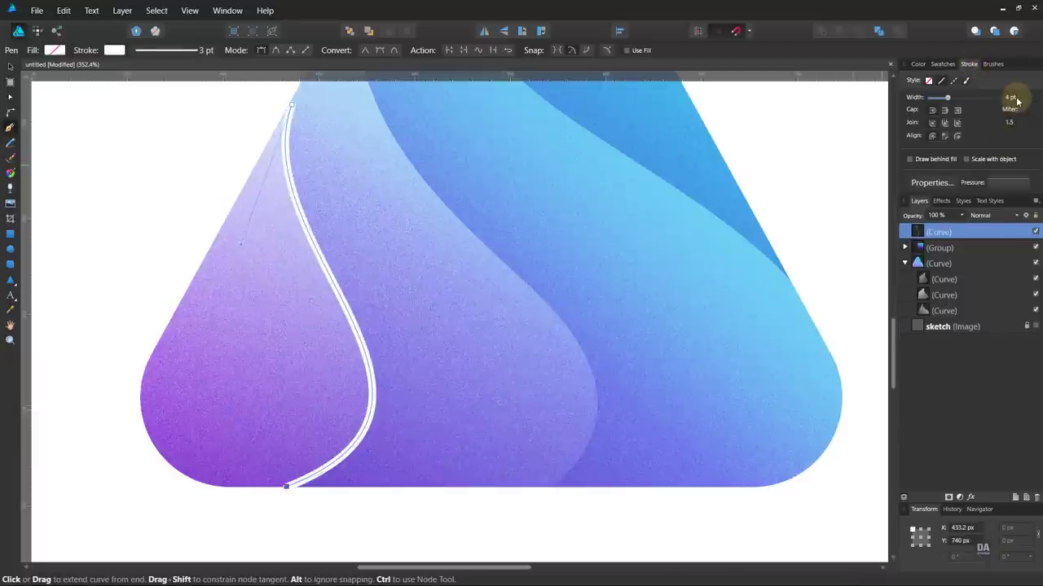
pyautogui.scroll(1, 1019, 103)
pyautogui.click(1007, 182)
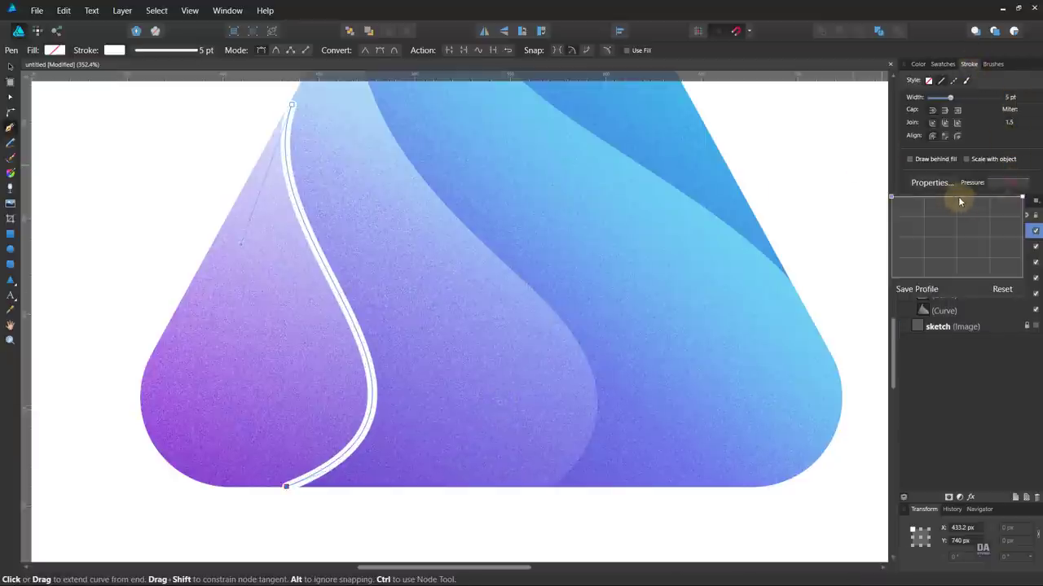
pyautogui.click(957, 196)
pyautogui.moveTo(891, 196); pyautogui.dragTo(891, 278)
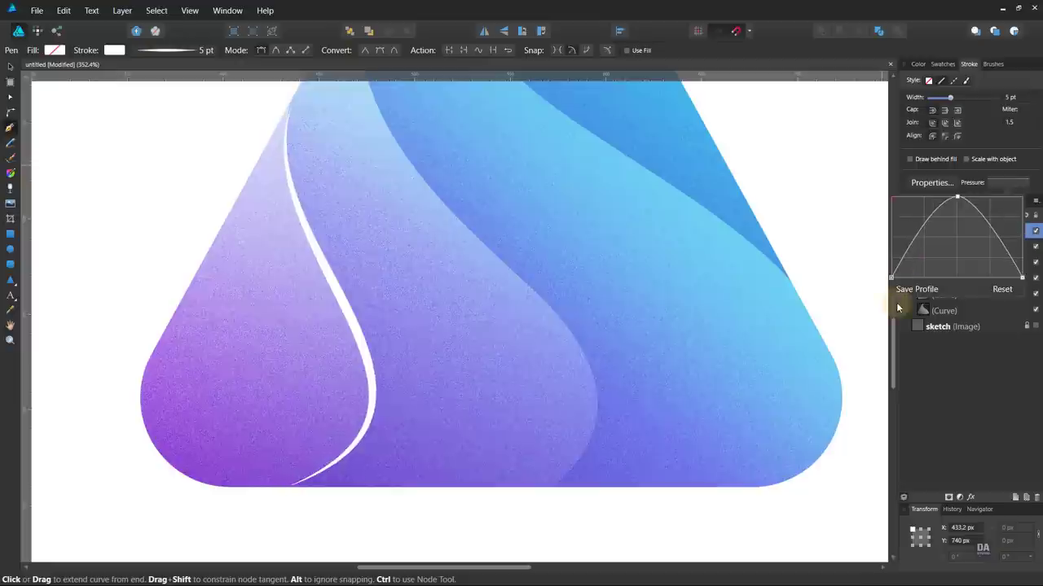
pyautogui.click(909, 290)
pyautogui.press('ctrl')
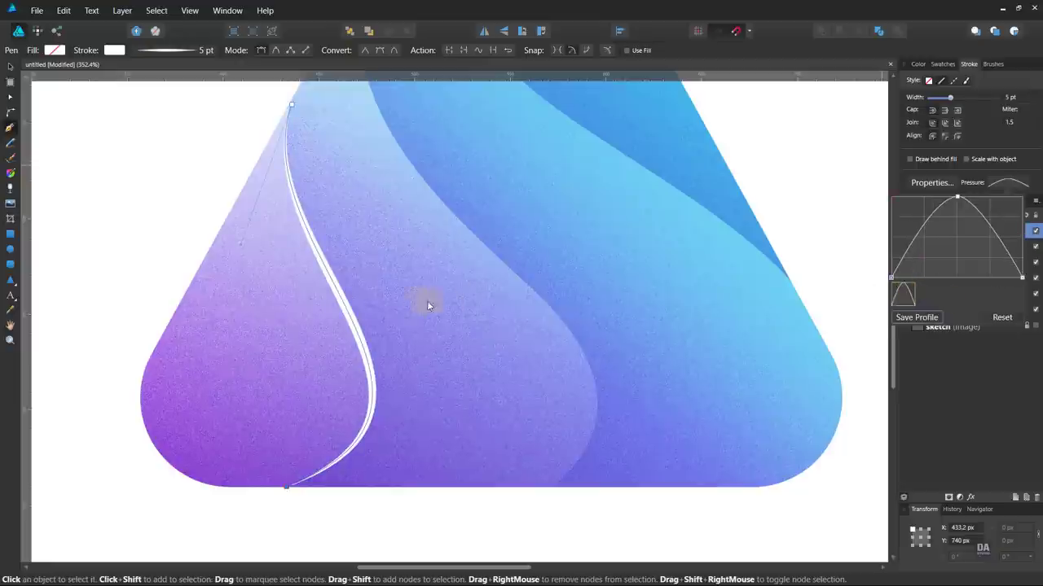
pyautogui.click(791, 178)
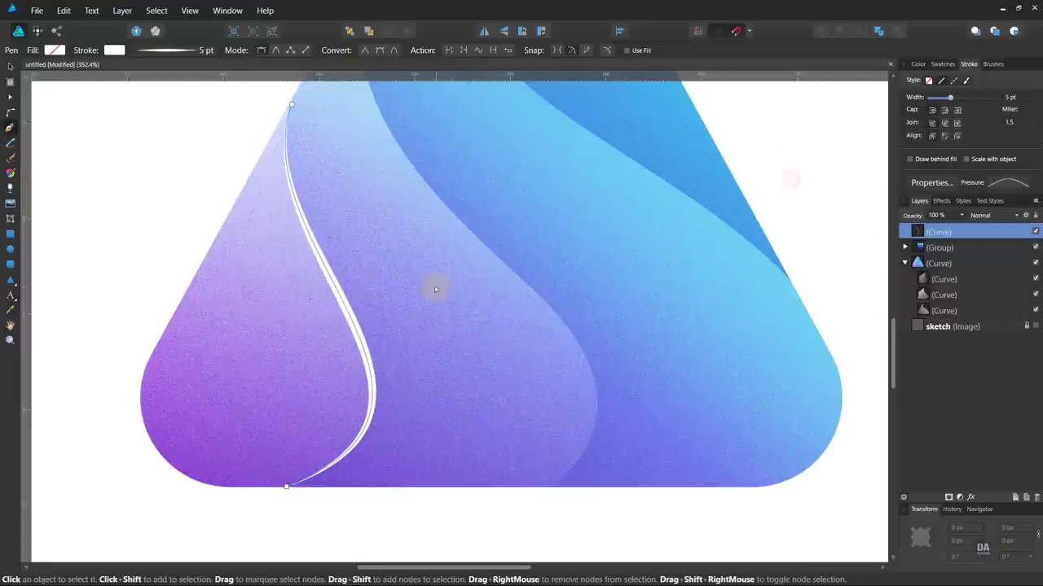
pyautogui.scroll(-1, 434, 285)
pyautogui.scroll(-1, 452, 245)
pyautogui.keyDown('ctrl'); pyautogui.click(647, 287); pyautogui.keyUp('ctrl')
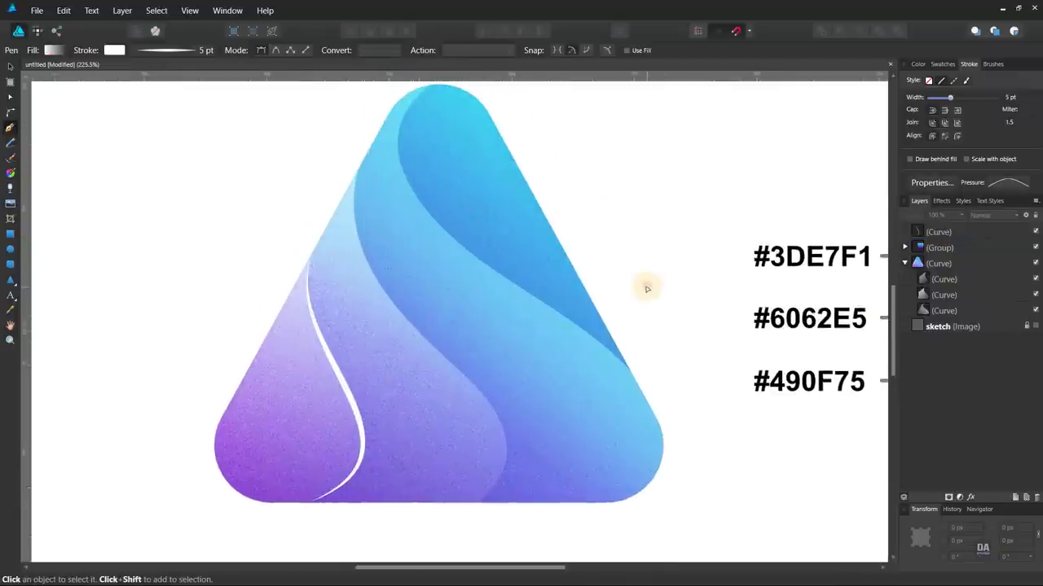
# - Draw a highlight curve from the middle fold's top to the logo's bottom edge, bent along the fold
pyautogui.click(355, 220)
pyautogui.click(476, 503)
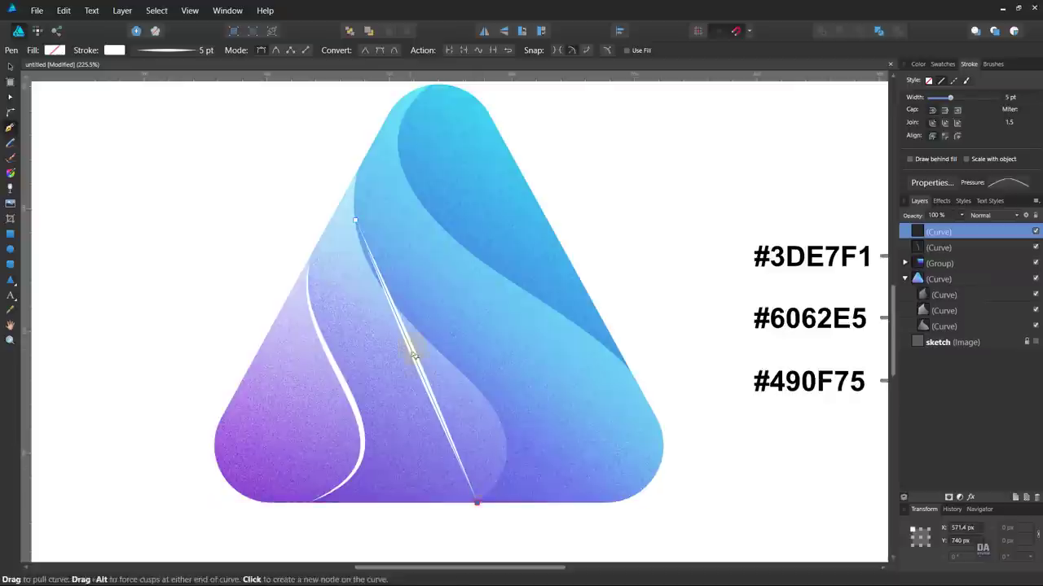
pyautogui.moveTo(442, 426)
pyautogui.mouseDown()
pyautogui.moveTo(495, 399)
pyautogui.moveTo(444, 306)
pyautogui.moveTo(372, 349)
pyautogui.mouseUp()
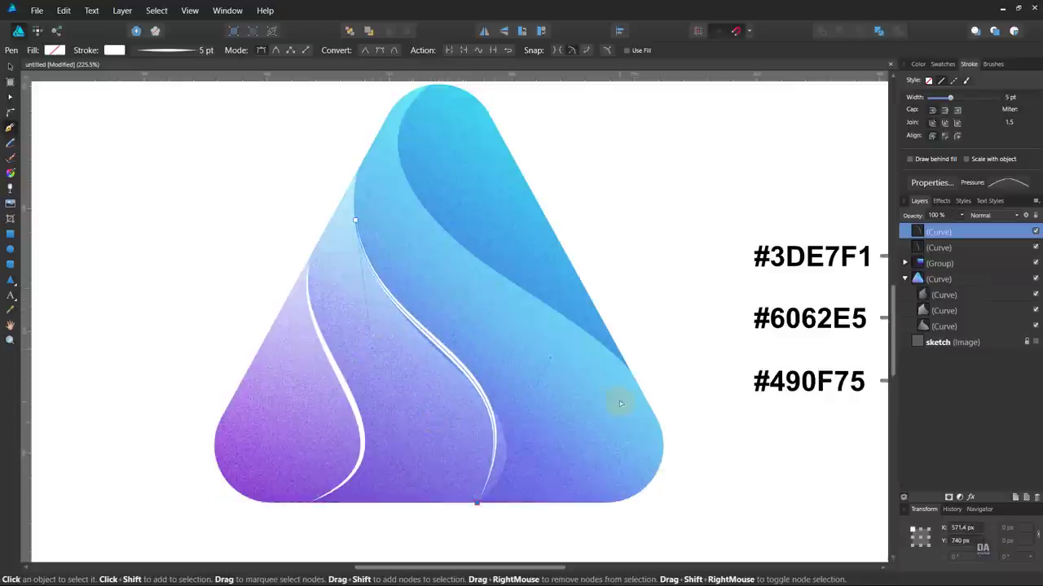
pyautogui.moveTo(549, 361); pyautogui.dragTo(583, 413)
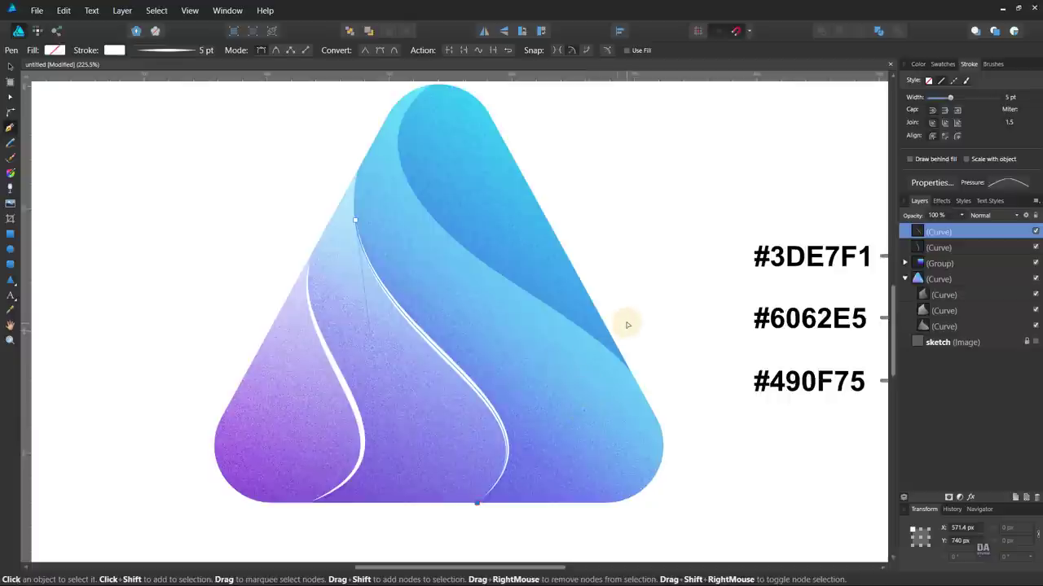
pyautogui.press('Escape')
pyautogui.scroll(-2, 624, 330)
pyautogui.moveTo(367, 303); pyautogui.dragTo(456, 322)
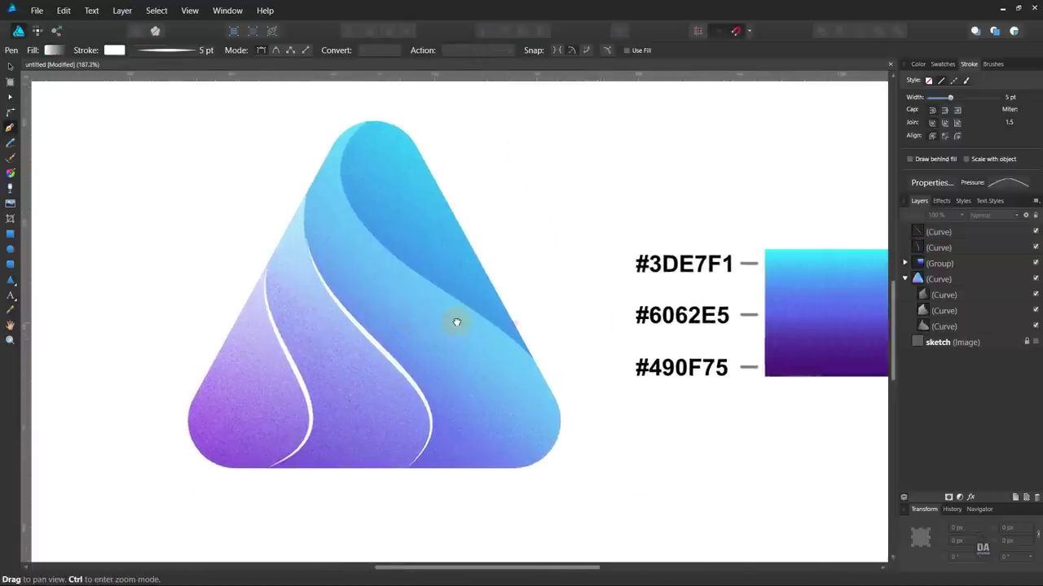
# - Draw a third curve from the logo's top to its right edge following the upper fold
pyautogui.click(340, 170)
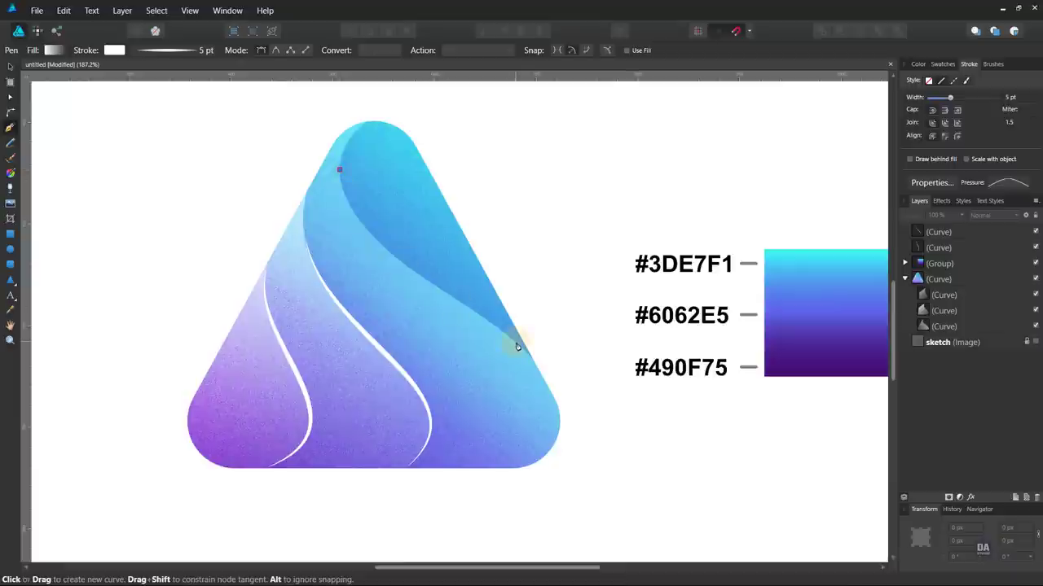
pyautogui.click(516, 347)
pyautogui.moveTo(380, 210); pyautogui.dragTo(342, 217)
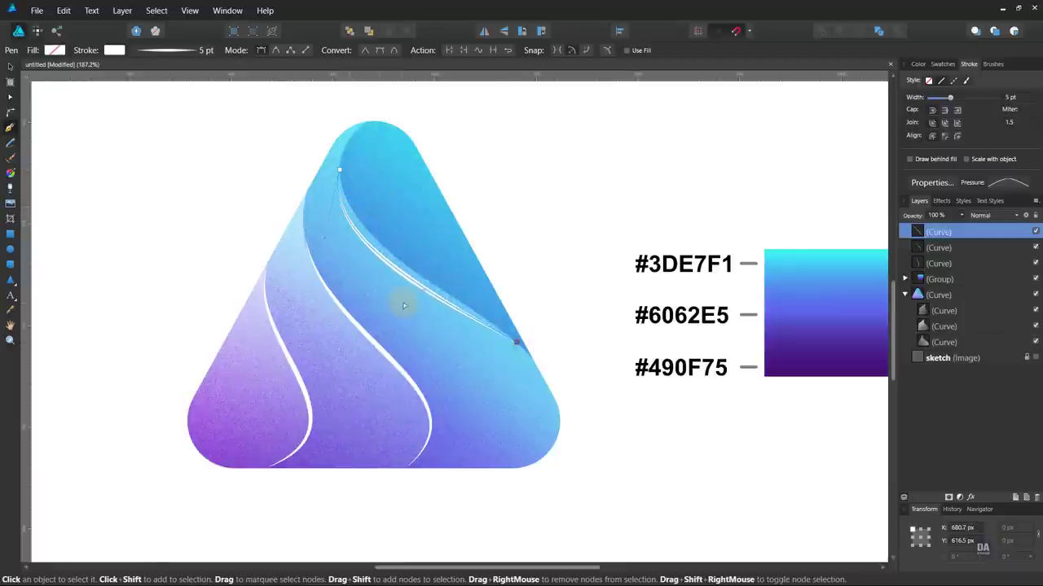
pyautogui.moveTo(419, 294); pyautogui.dragTo(455, 289)
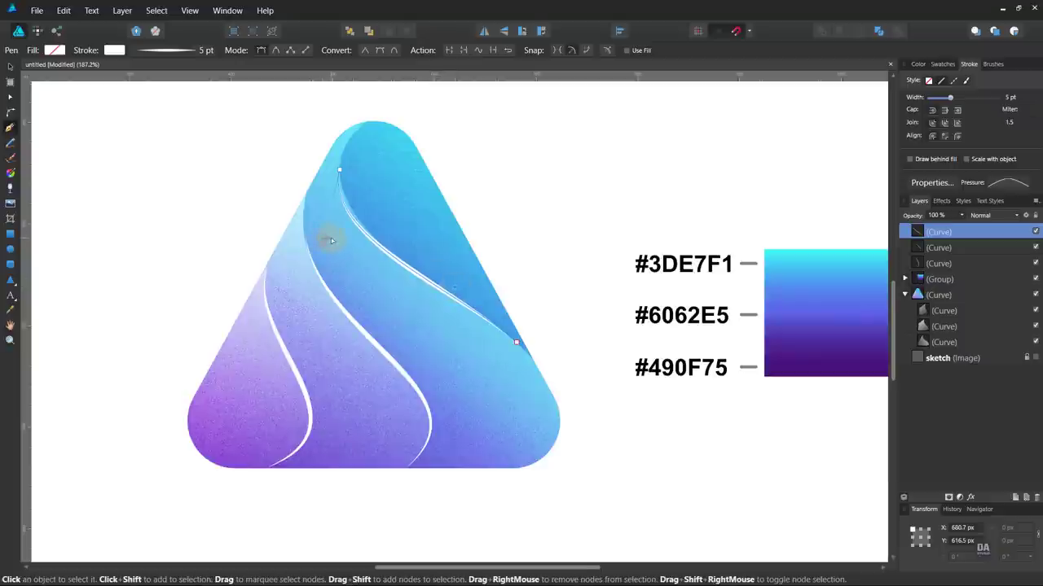
pyautogui.click(339, 170)
pyautogui.moveTo(323, 242); pyautogui.dragTo(341, 242)
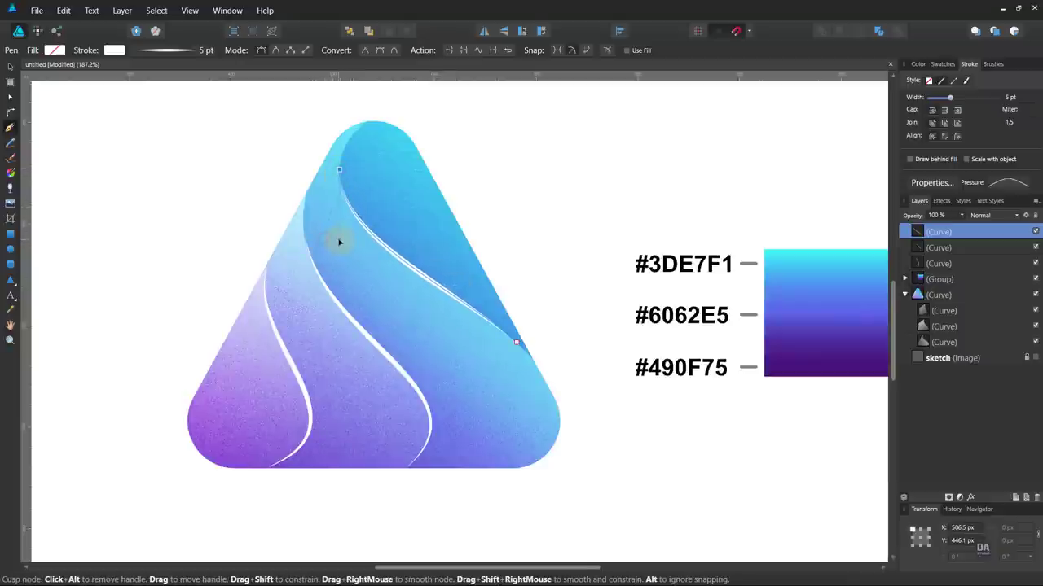
# - Select all three white highlight curves and thicken their strokes to 6 pt
pyautogui.click(531, 243)
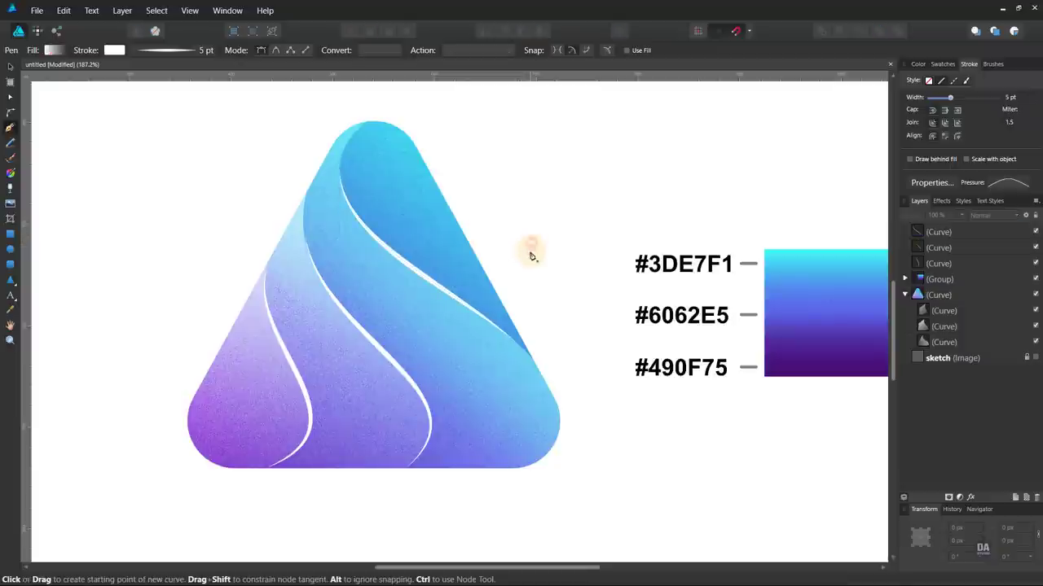
pyautogui.press('v')
pyautogui.click(430, 282)
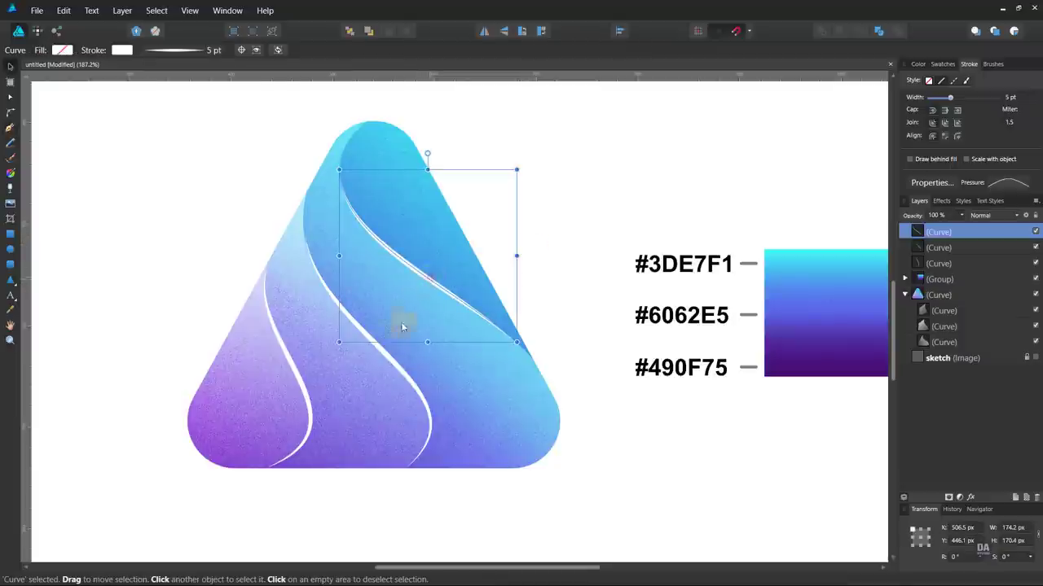
pyautogui.keyDown('shift'); pyautogui.click(385, 361); pyautogui.keyUp('shift')
pyautogui.keyDown('shift'); pyautogui.click(296, 386); pyautogui.keyUp('shift')
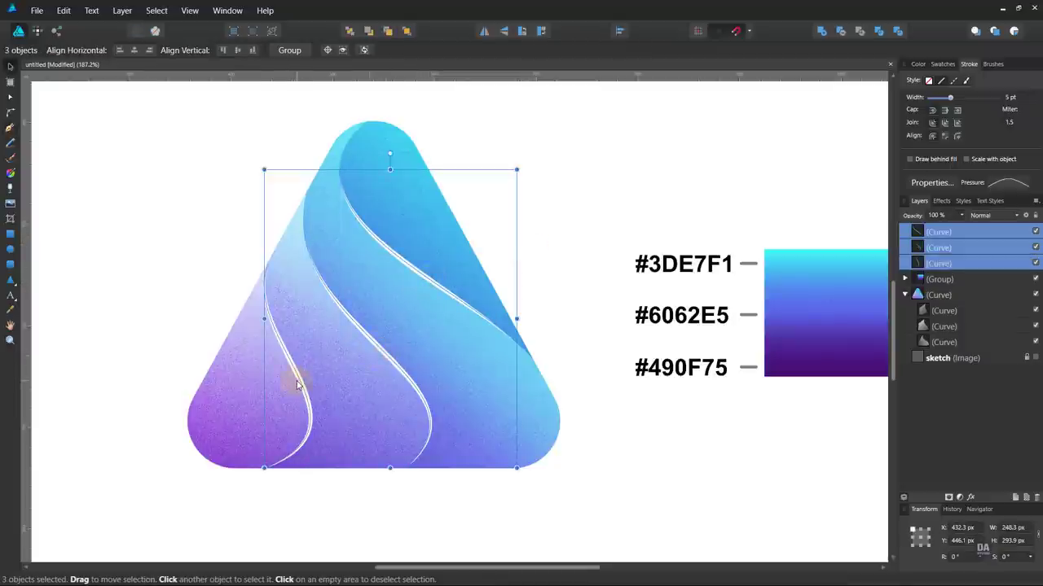
pyautogui.moveTo(1007, 98); pyautogui.dragTo(1013, 99)
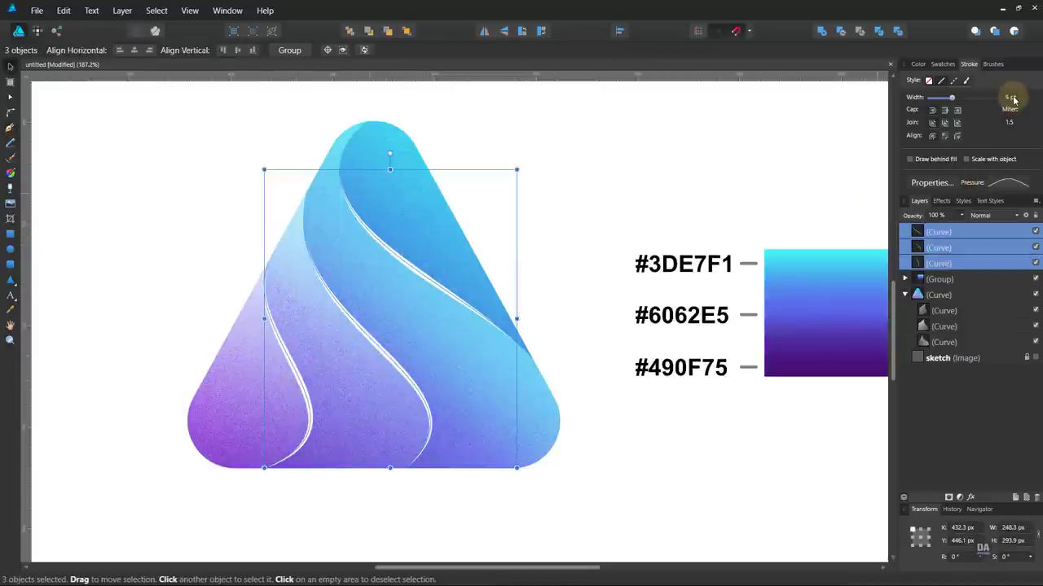
# - Expand the highlight strokes into filled shapes and apply the White to transparent gradient
pyautogui.click(122, 10)
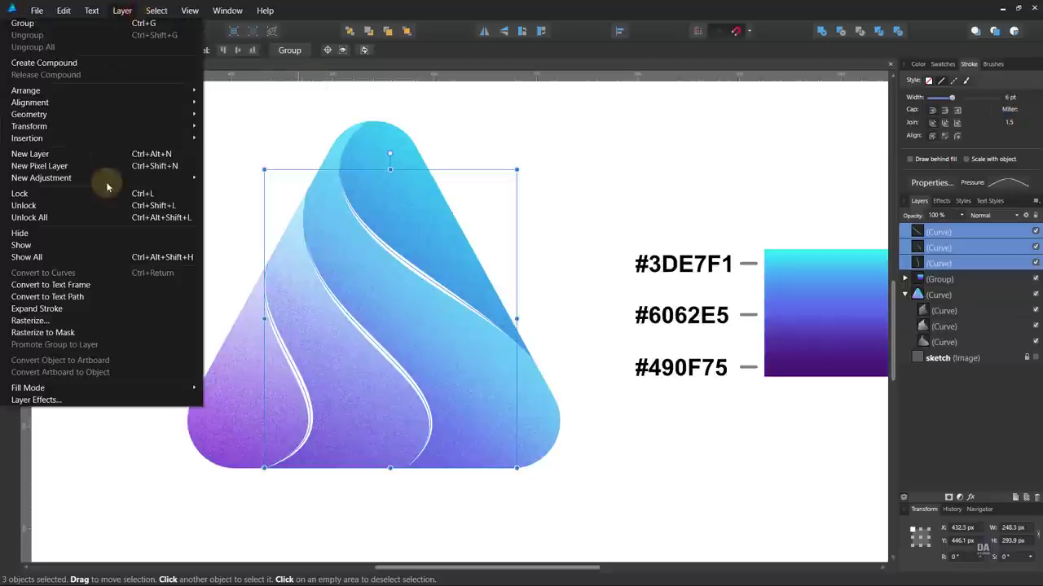
pyautogui.click(85, 309)
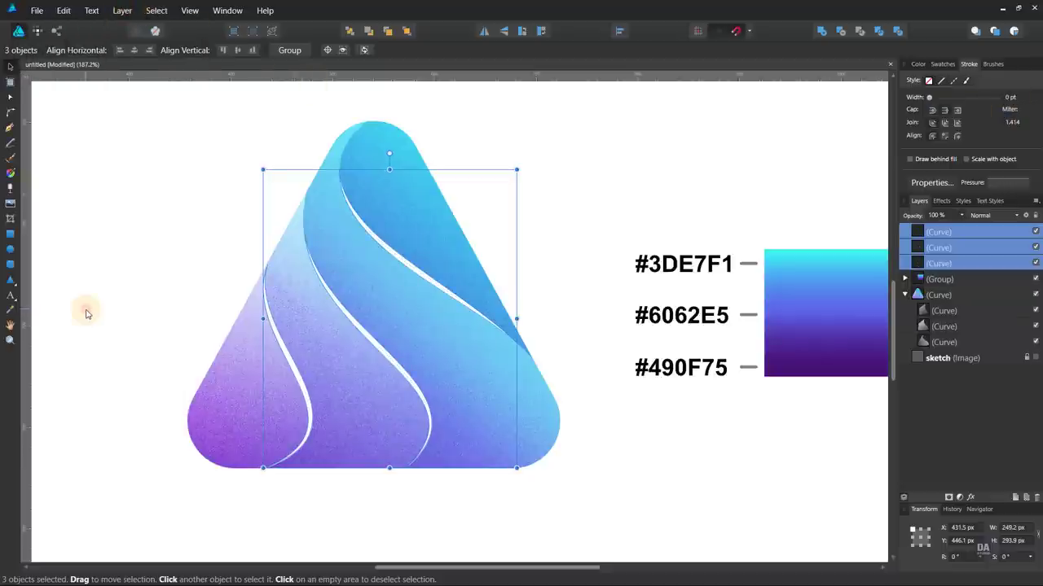
pyautogui.click(942, 64)
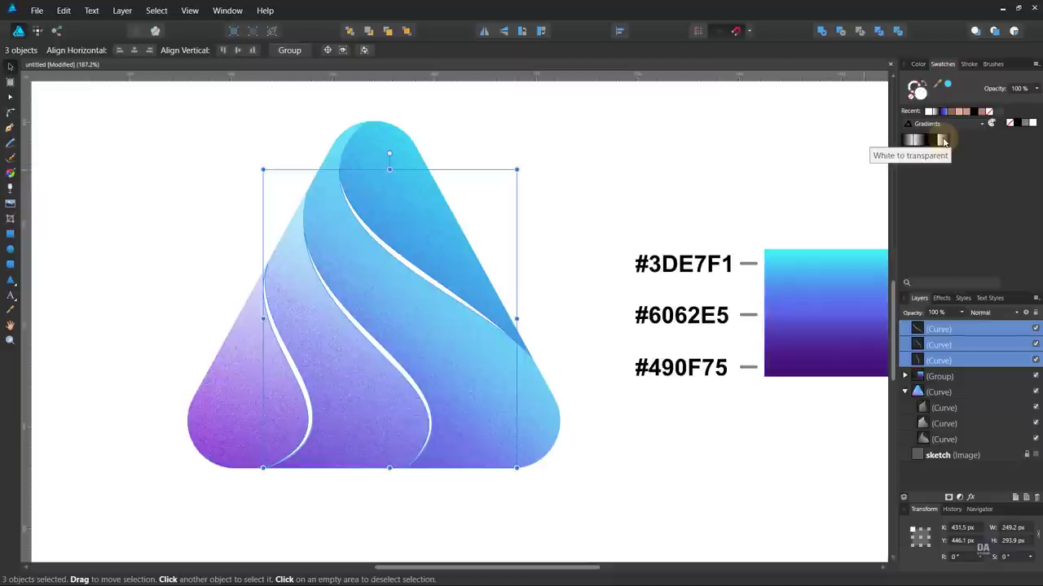
pyautogui.click(943, 141)
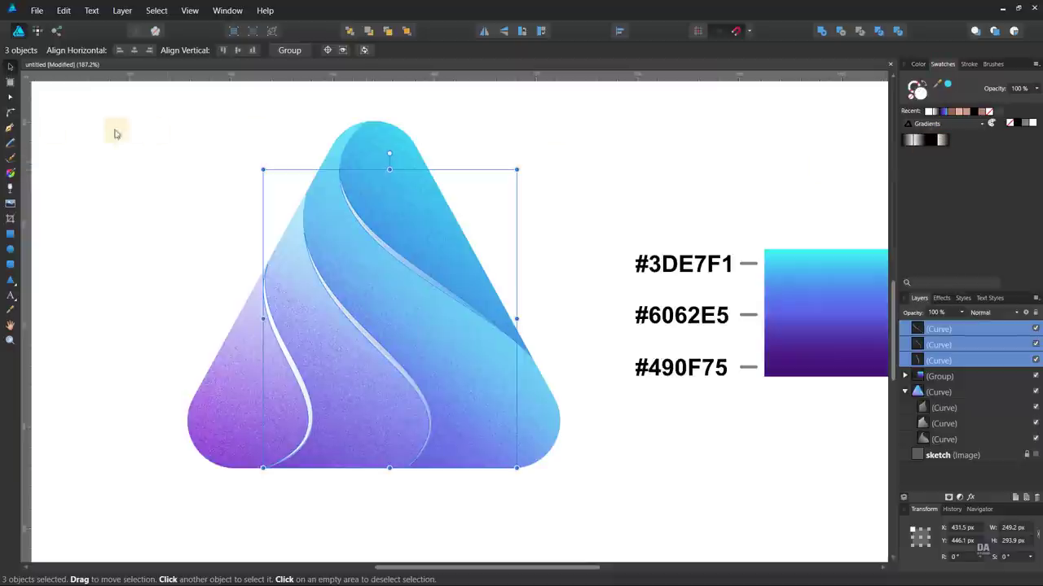
# - Make the gradient Elliptical and drag it on the left, middle and upper highlights so each fades
pyautogui.click(10, 173)
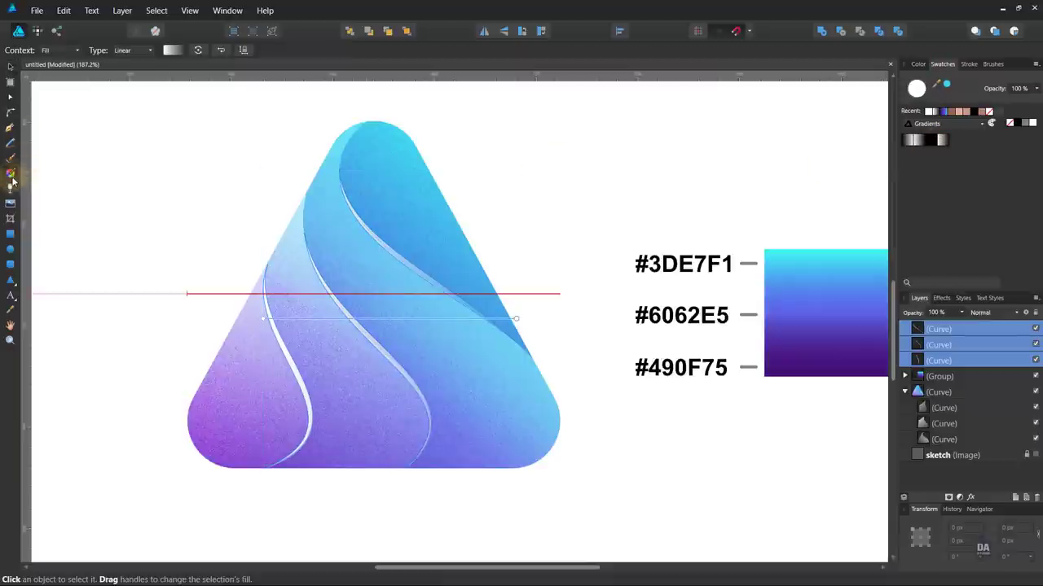
pyautogui.click(131, 49)
pyautogui.click(128, 100)
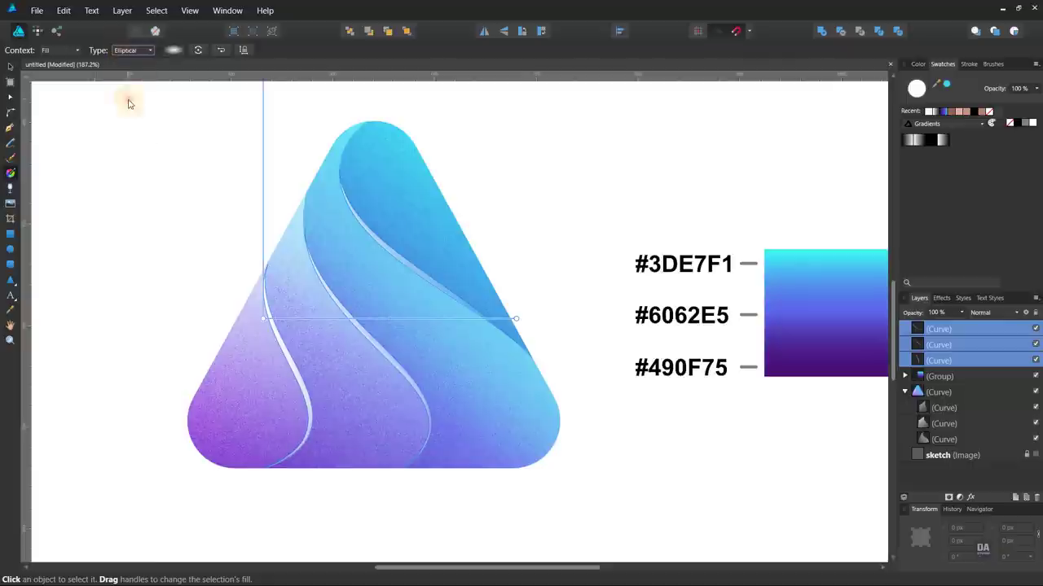
pyautogui.click(295, 373)
pyautogui.moveTo(303, 379); pyautogui.dragTo(339, 492)
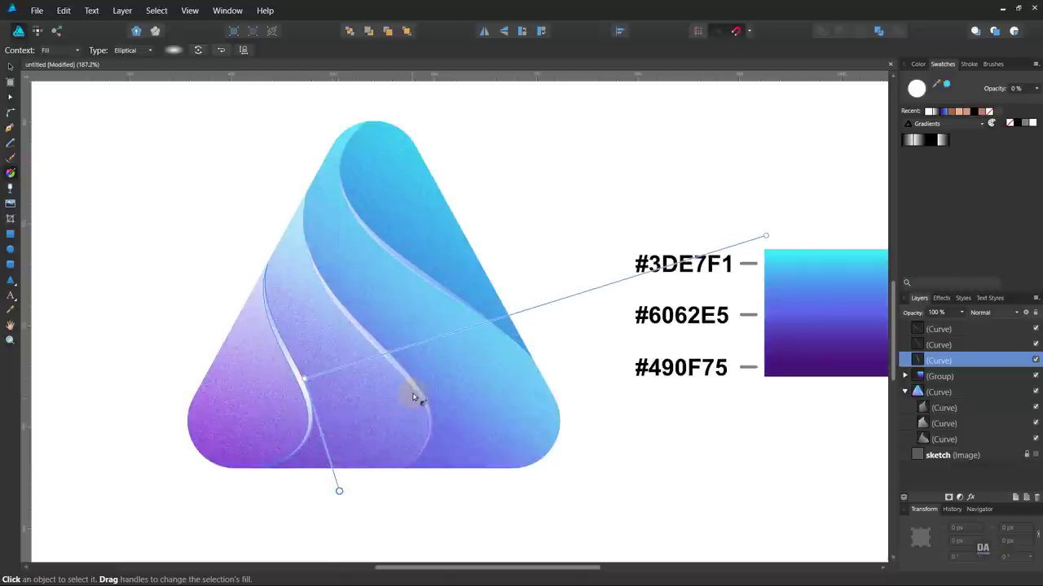
pyautogui.click(392, 359)
pyautogui.moveTo(391, 358); pyautogui.dragTo(461, 456)
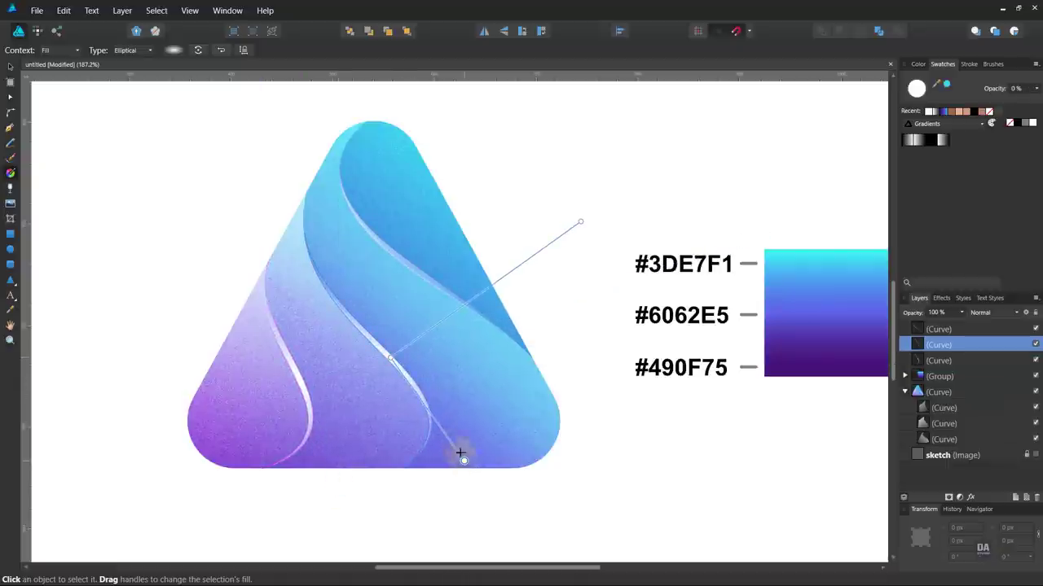
pyautogui.click(428, 277)
pyautogui.moveTo(428, 275); pyautogui.dragTo(538, 389)
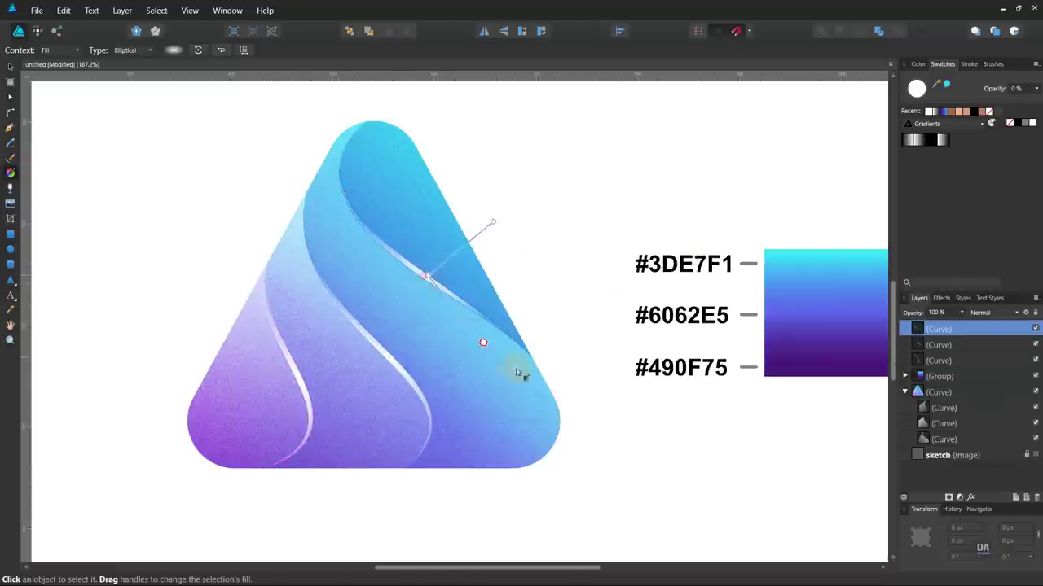
# - Select the three white highlight shapes and set their blend mode to Overlay
pyautogui.press('v')
pyautogui.click(132, 210)
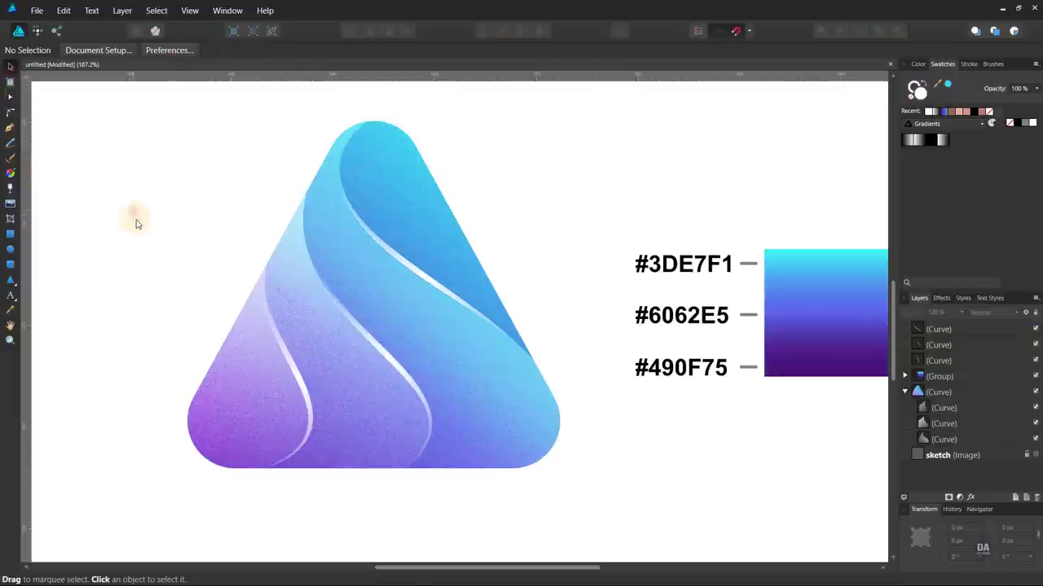
pyautogui.click(418, 276)
pyautogui.keyDown('shift'); pyautogui.click(395, 368); pyautogui.keyUp('shift')
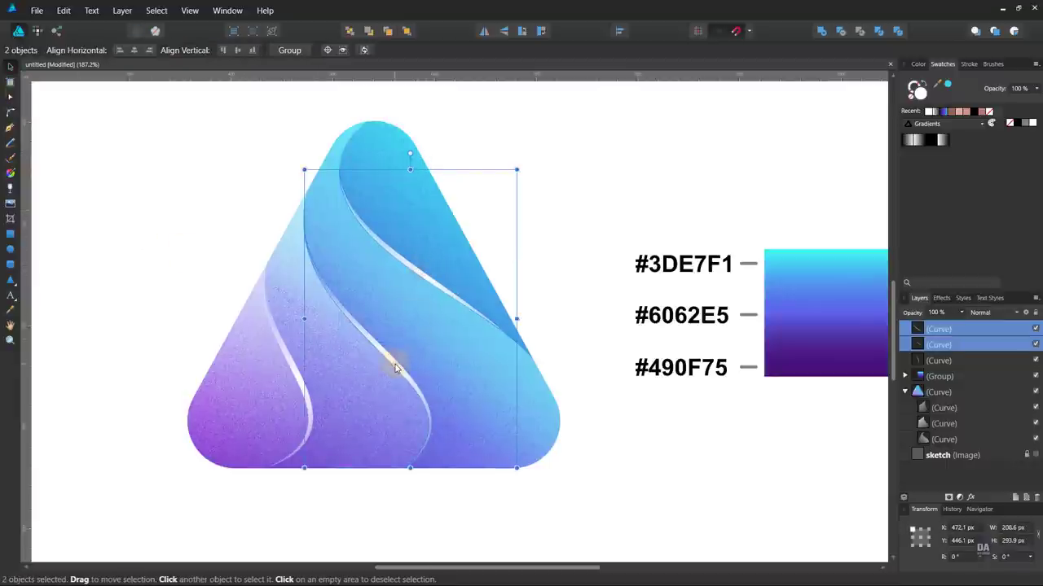
pyautogui.keyDown('shift'); pyautogui.click(305, 391); pyautogui.keyUp('shift')
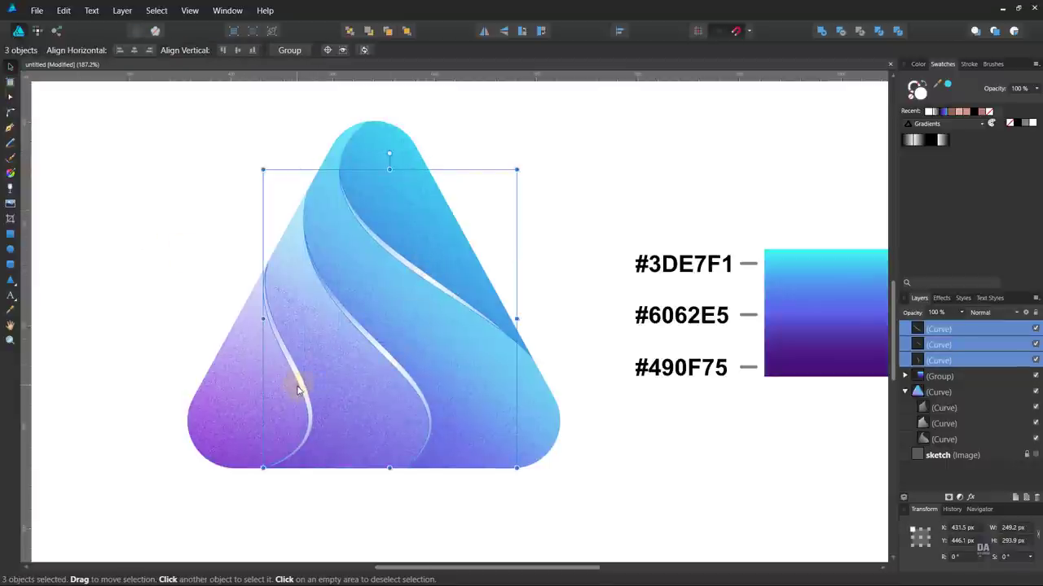
pyautogui.click(986, 313)
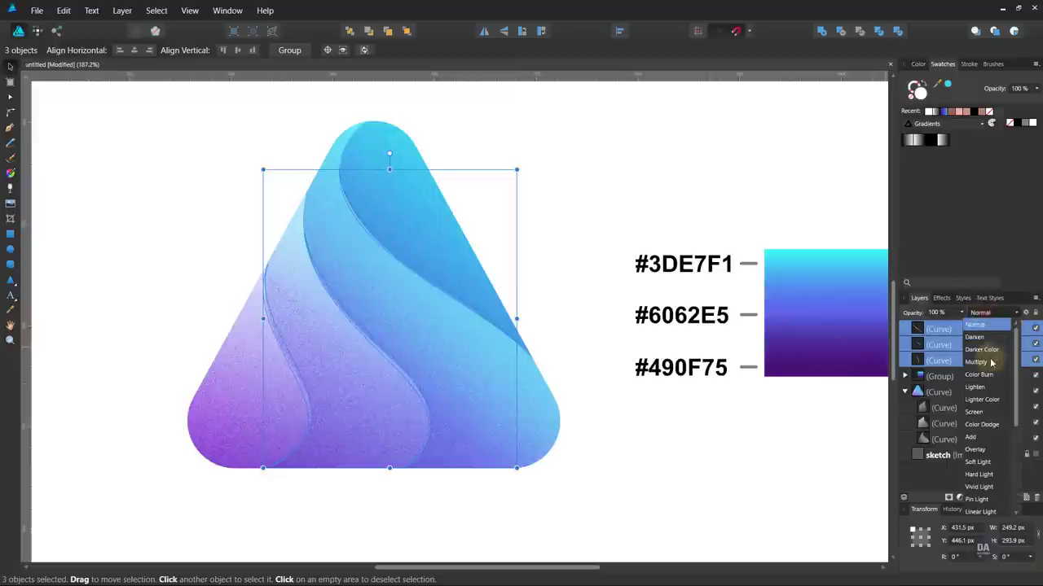
pyautogui.click(982, 451)
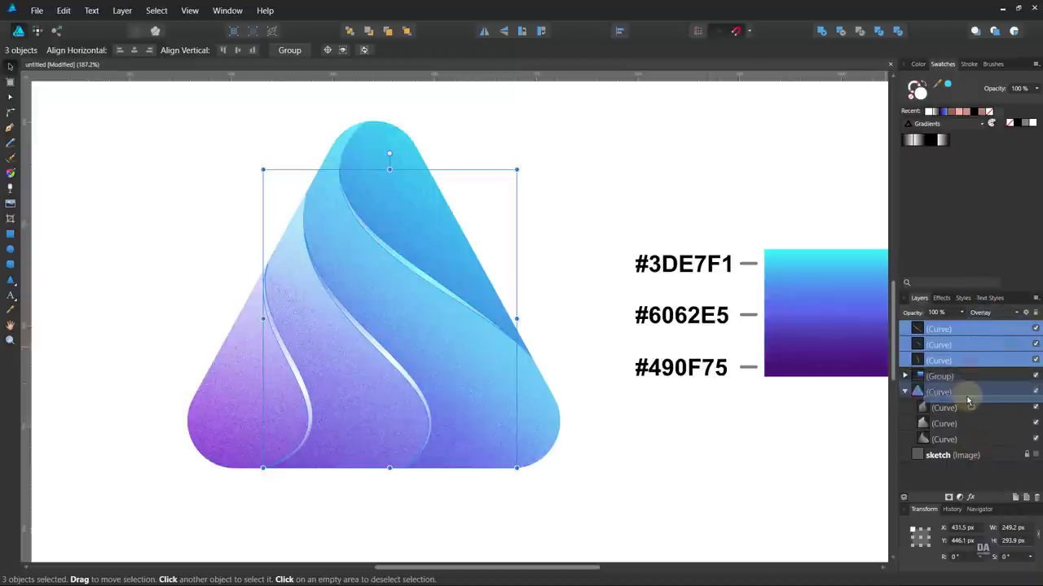
# - Nest the three crease curves inside the triangle layer and recentre the logo in view
pyautogui.moveTo(968, 400); pyautogui.dragTo(961, 397)
pyautogui.click(655, 449)
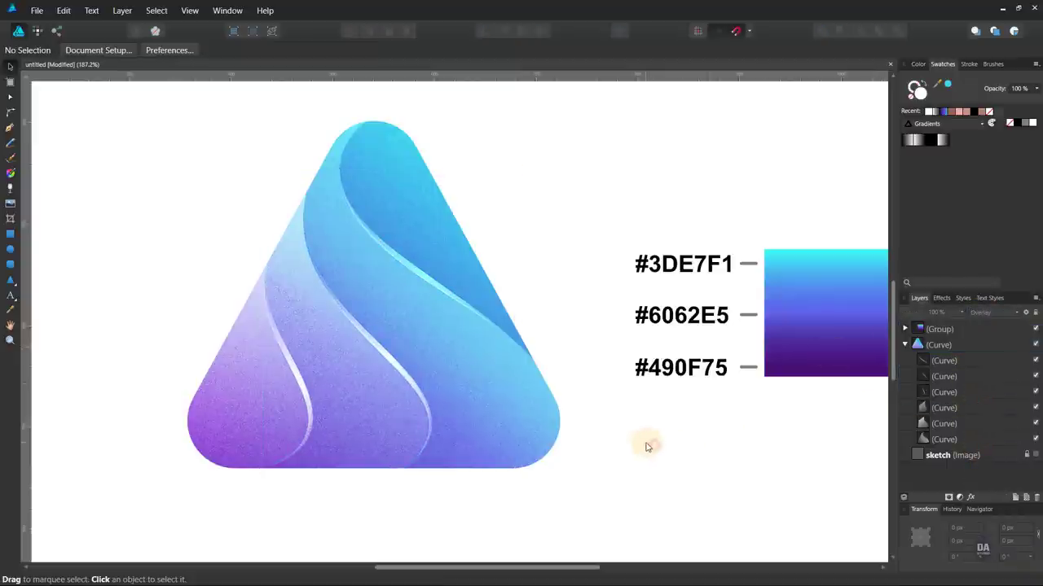
pyautogui.scroll(-2, 427, 389)
pyautogui.scroll(-1, 429, 396)
pyautogui.scroll(2, 430, 395)
pyautogui.scroll(1, 420, 369)
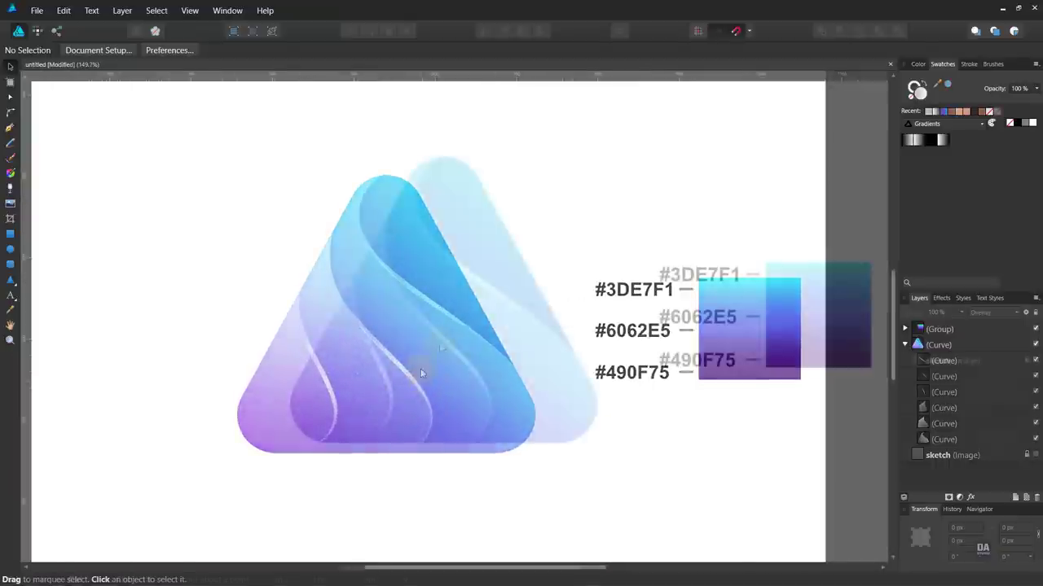
pyautogui.scroll(1, 420, 373)
pyautogui.moveTo(508, 353); pyautogui.dragTo(447, 374)
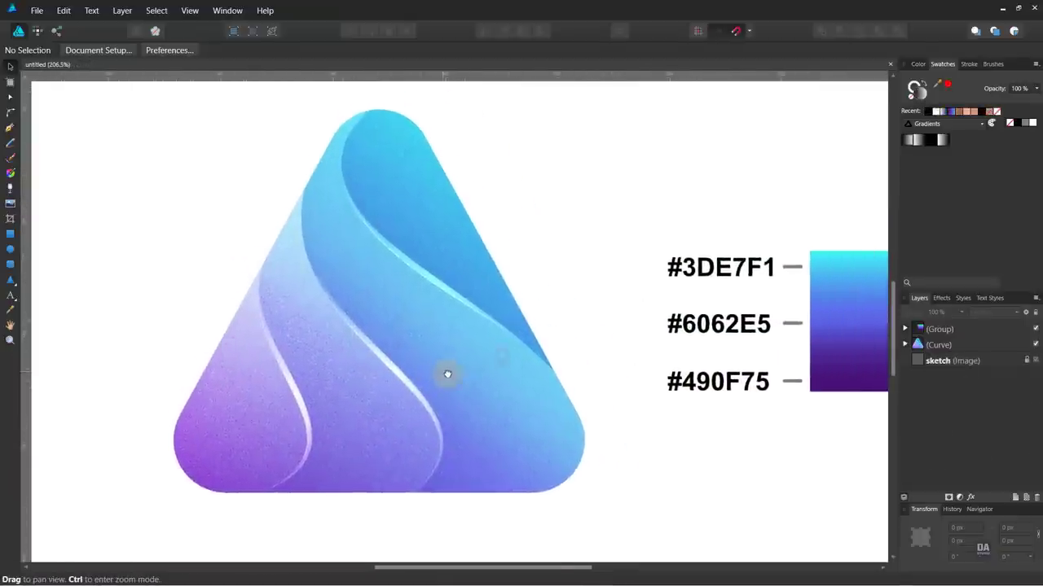
pyautogui.scroll(1, 448, 374)
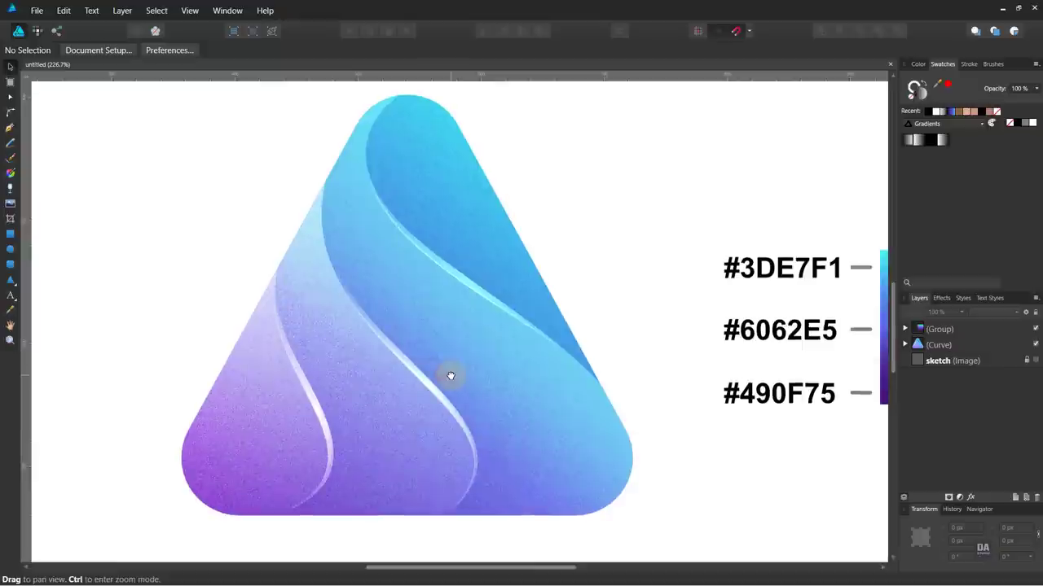
pyautogui.click(10, 128)
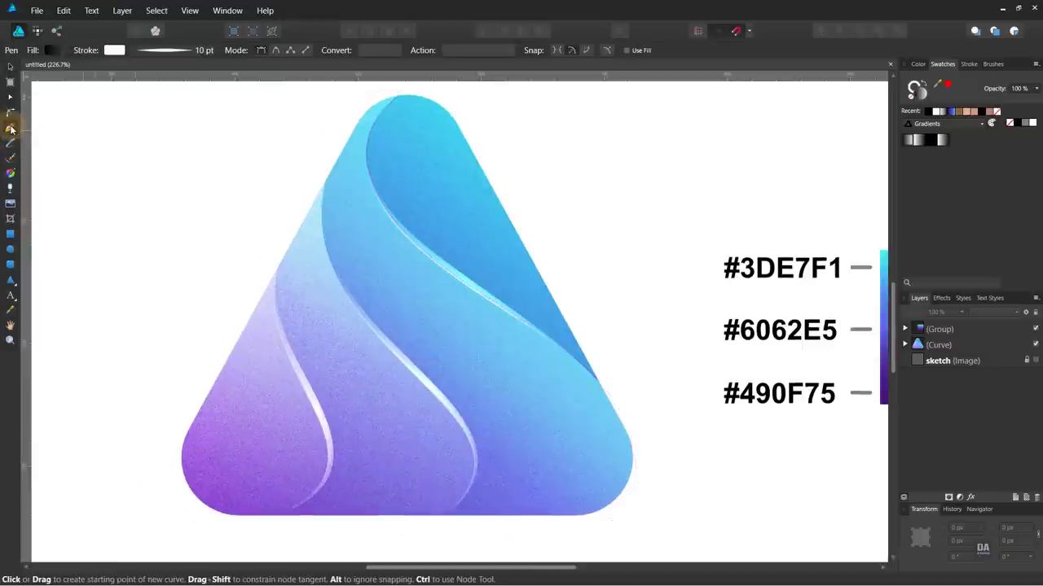
# - Draw a black Overlay line from the apex to the right edge, bent along the upper fold
pyautogui.click(376, 123)
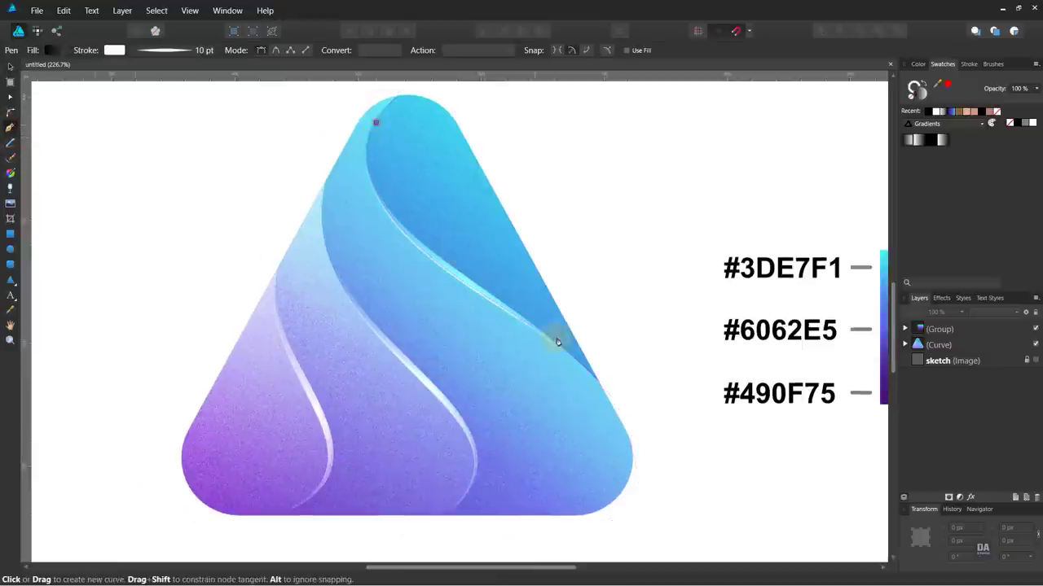
pyautogui.click(597, 381)
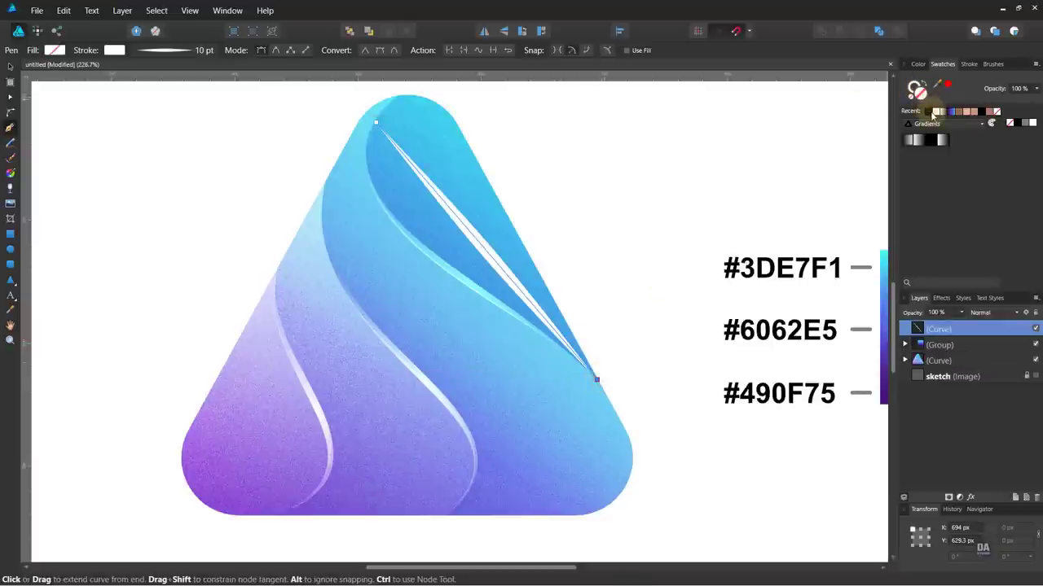
pyautogui.click(1017, 123)
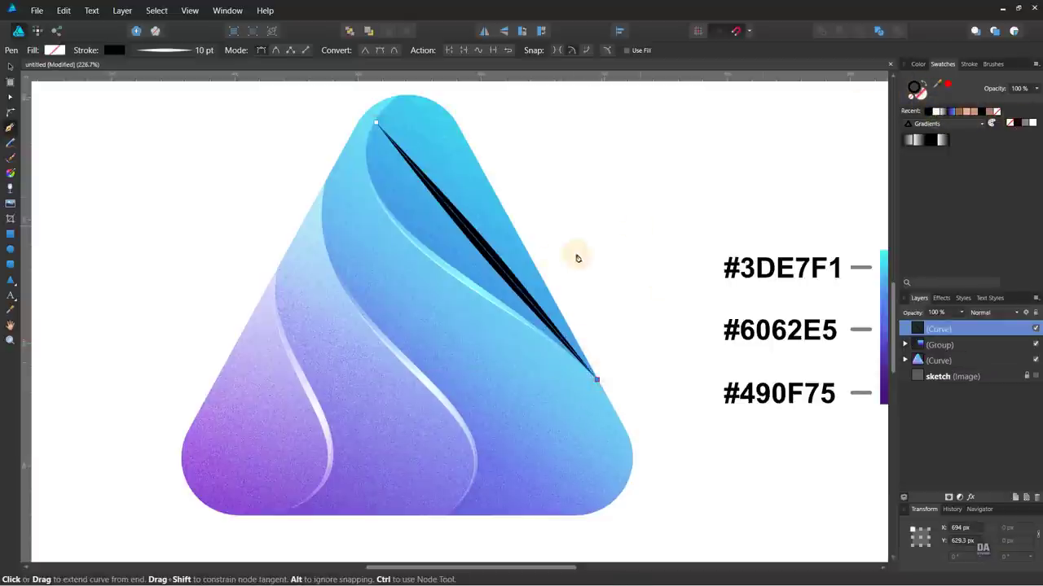
pyautogui.click(992, 314)
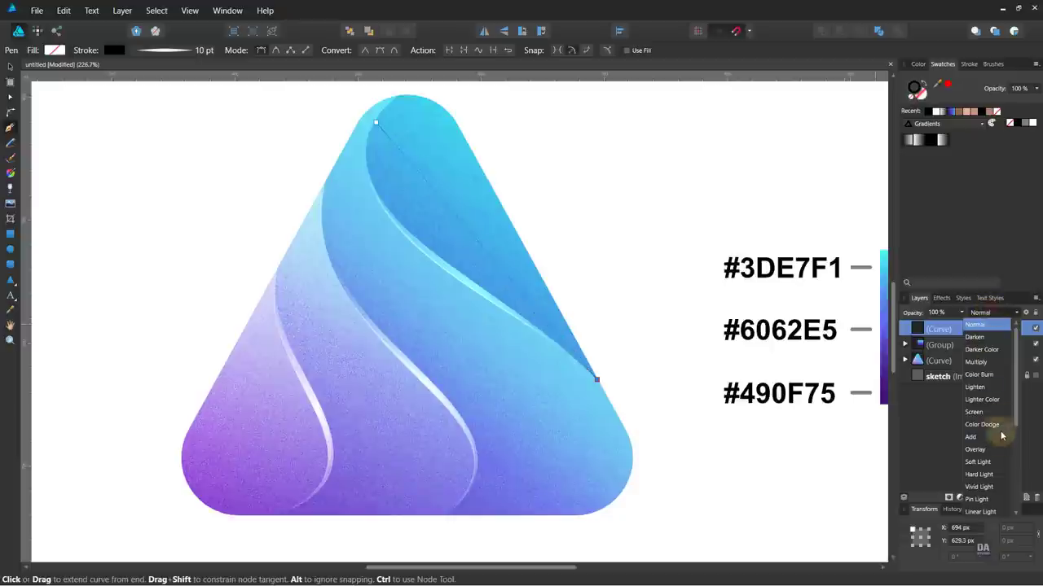
pyautogui.click(992, 458)
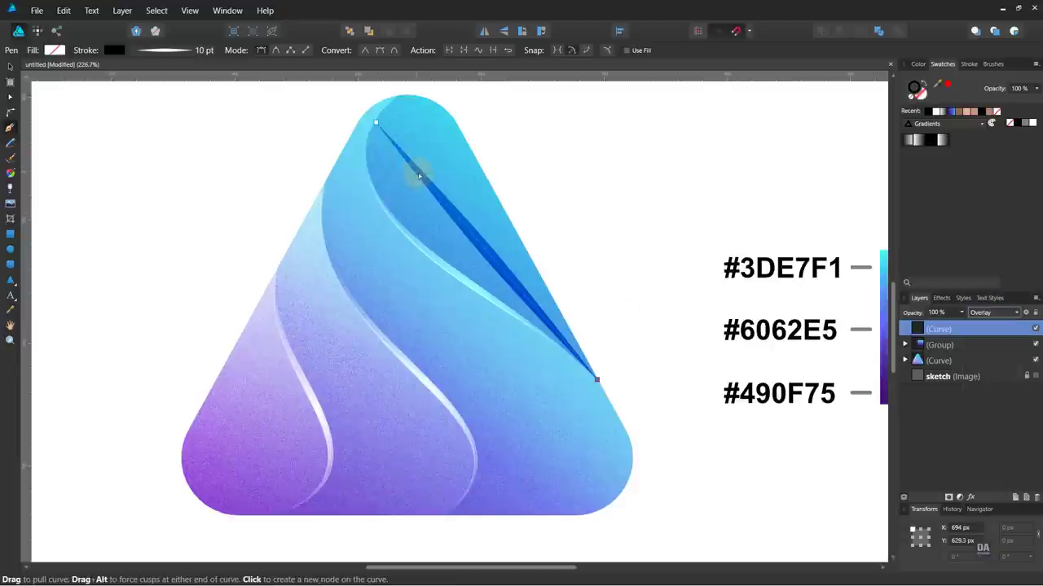
pyautogui.moveTo(420, 176)
pyautogui.mouseDown()
pyautogui.moveTo(432, 257)
pyautogui.moveTo(322, 200)
pyautogui.mouseUp()
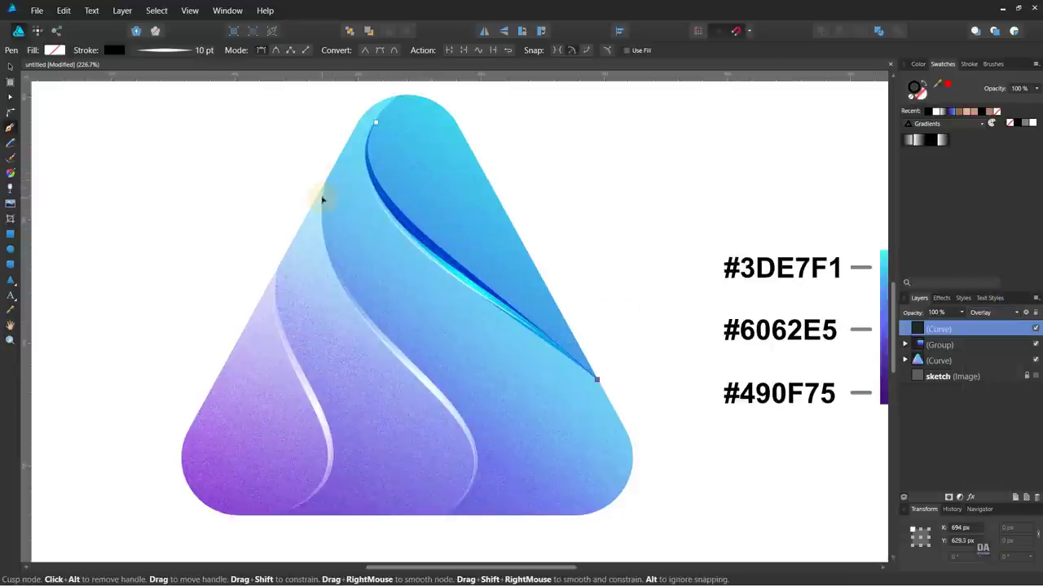
pyautogui.moveTo(513, 302)
pyautogui.mouseDown()
pyautogui.moveTo(556, 326)
pyautogui.moveTo(556, 312)
pyautogui.moveTo(475, 267)
pyautogui.mouseUp()
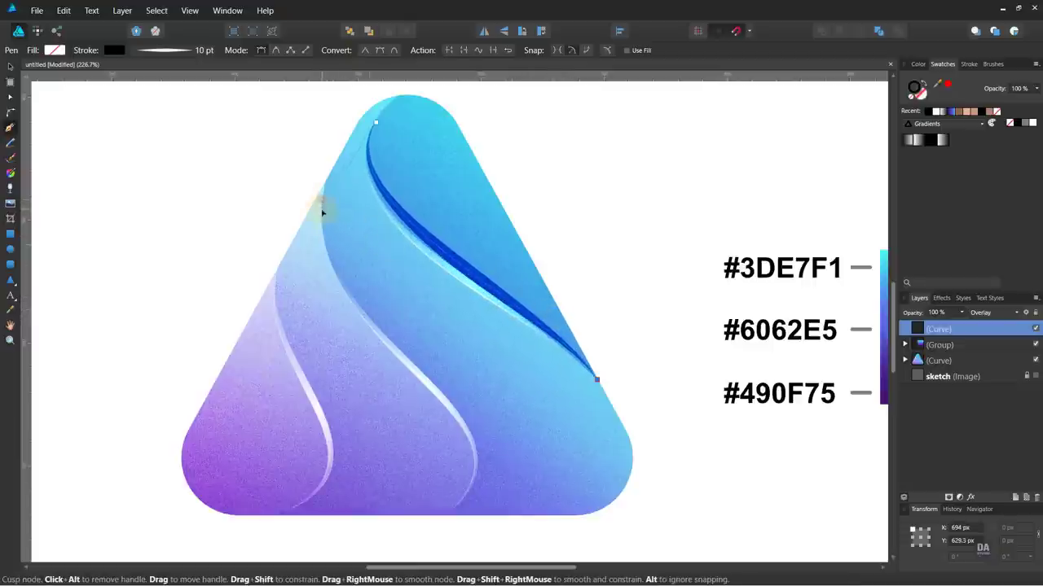
pyautogui.moveTo(321, 198); pyautogui.dragTo(323, 216)
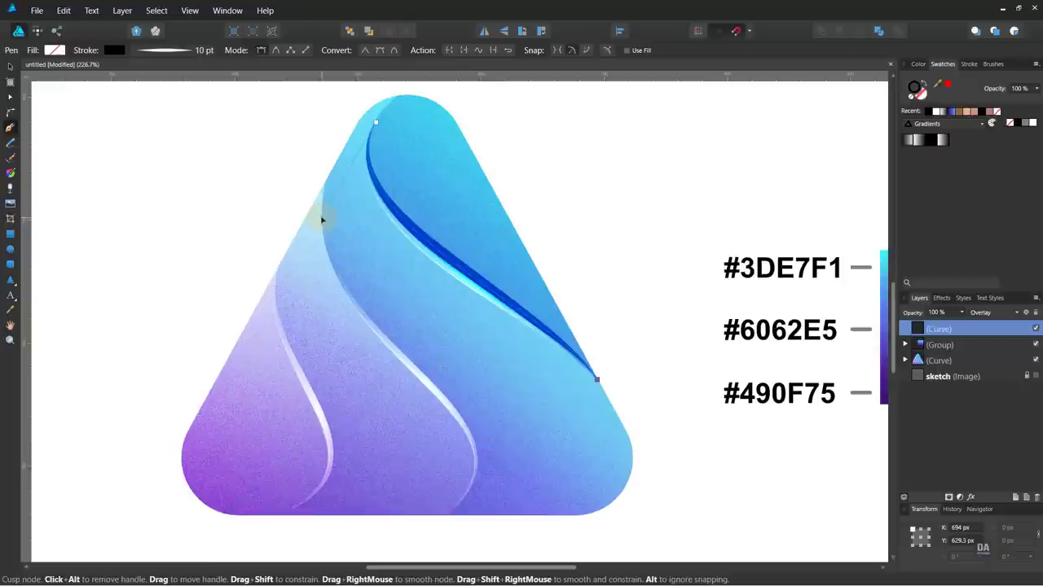
# - Thin the band near the right edge and expand the stroke into a filled shape
pyautogui.moveTo(554, 310); pyautogui.dragTo(553, 304)
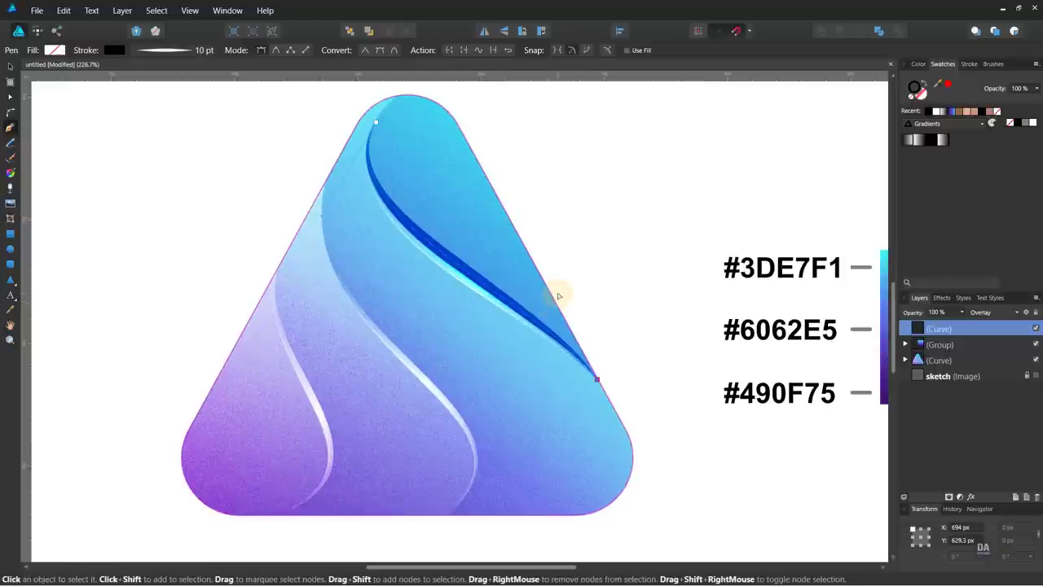
pyautogui.click(120, 11)
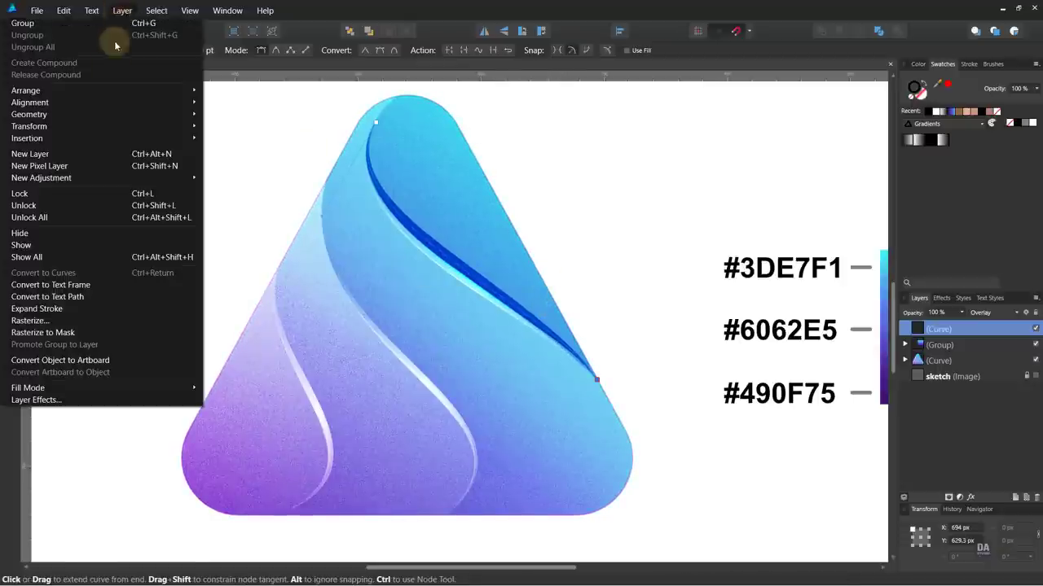
pyautogui.click(95, 308)
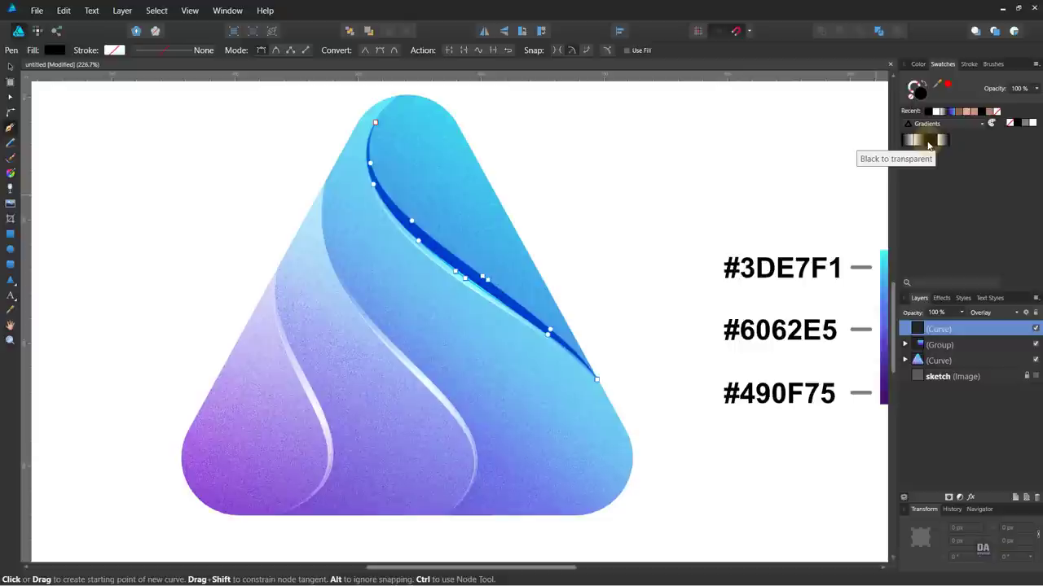
# - Fill it with a diagonal black-to-transparent gradient and set its opacity to 75%
pyautogui.click(927, 143)
pyautogui.press('g')
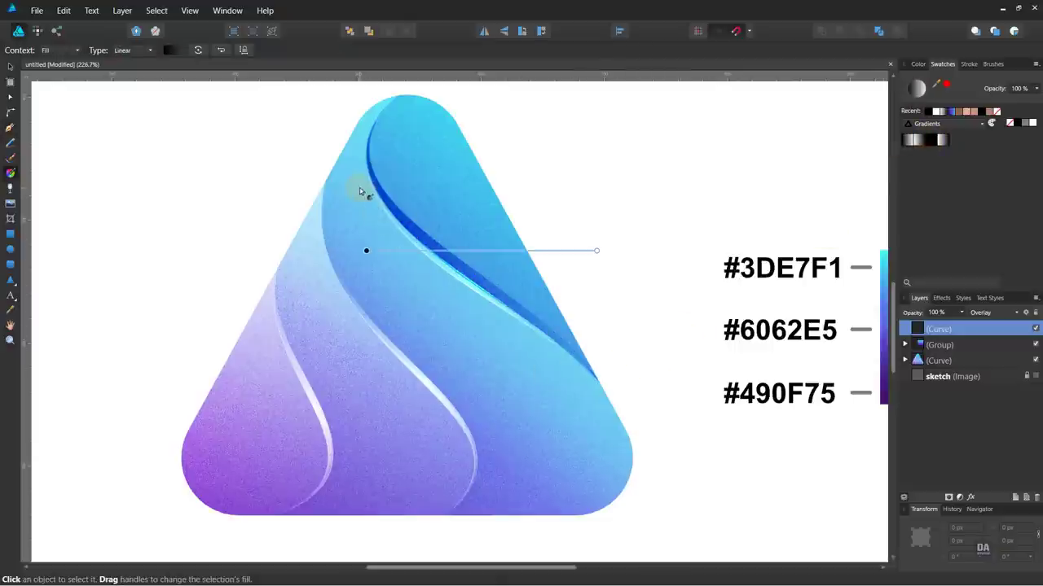
pyautogui.moveTo(360, 188)
pyautogui.mouseDown()
pyautogui.moveTo(588, 382)
pyautogui.moveTo(323, 165)
pyautogui.mouseUp()
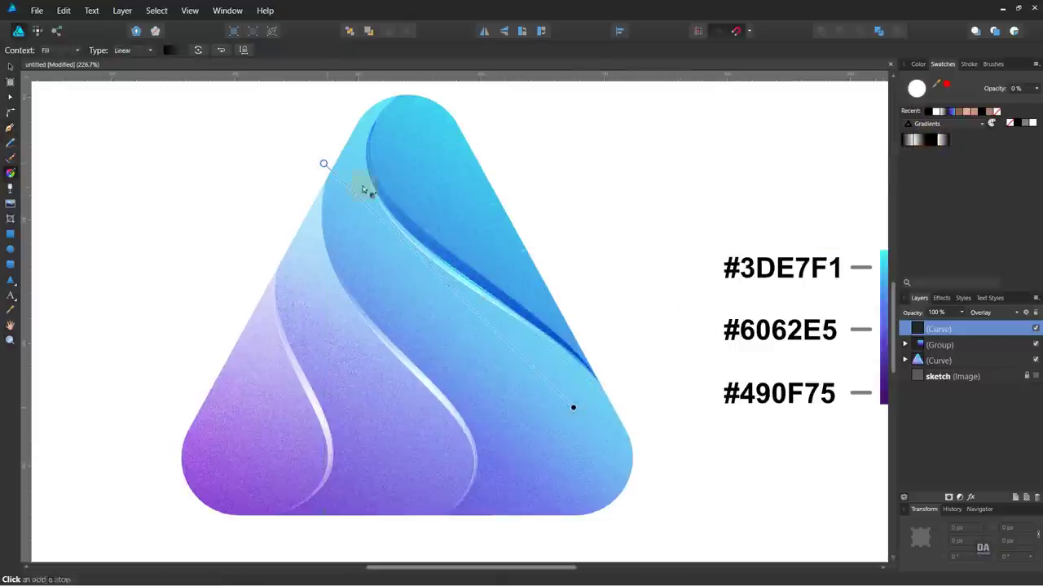
pyautogui.moveTo(961, 313); pyautogui.dragTo(931, 334)
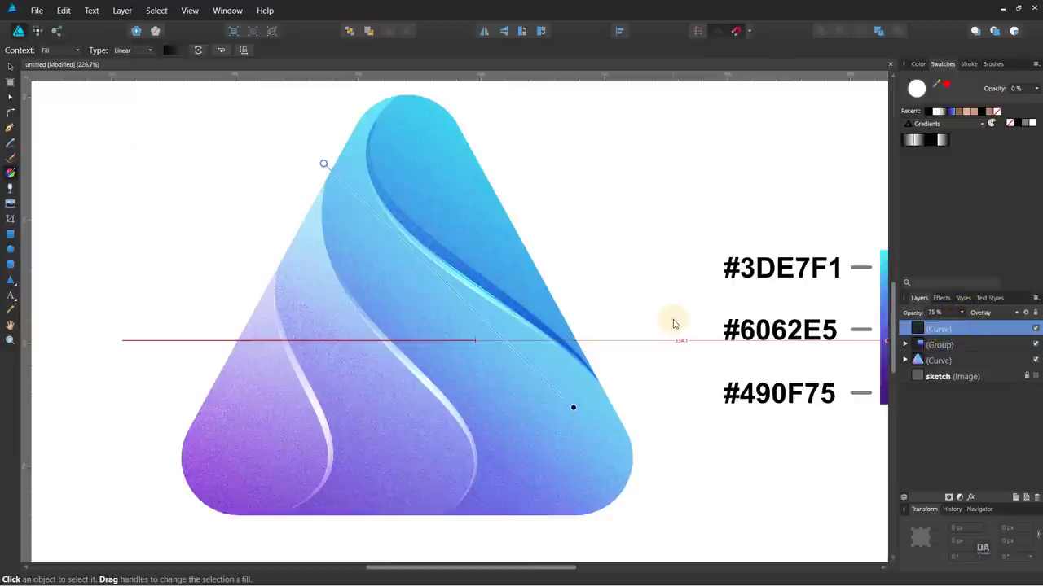
pyautogui.click(662, 351)
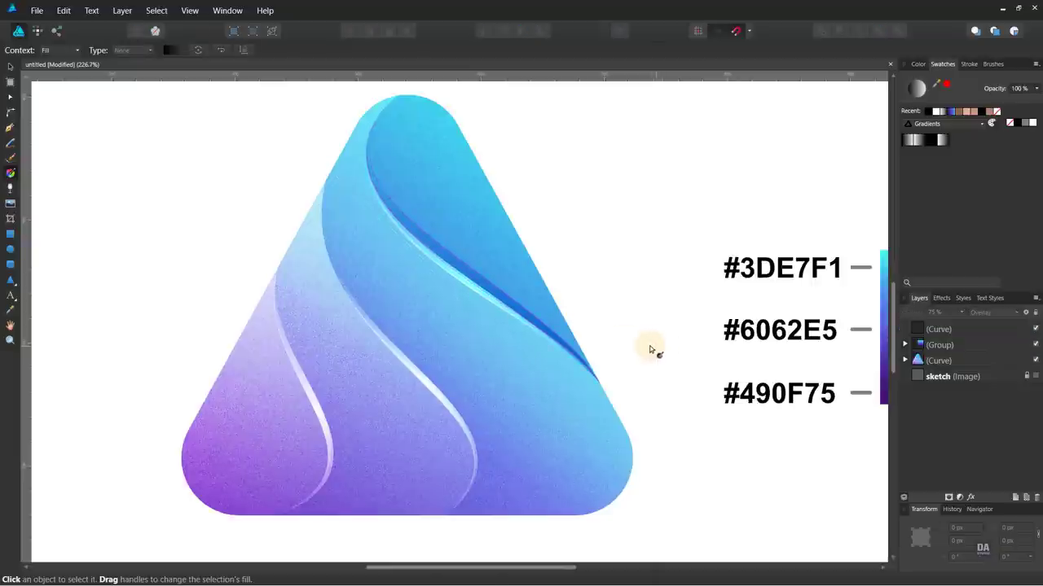
# - Draw a curved crease stroke from the left edge to the base along the middle fold
pyautogui.press('p')
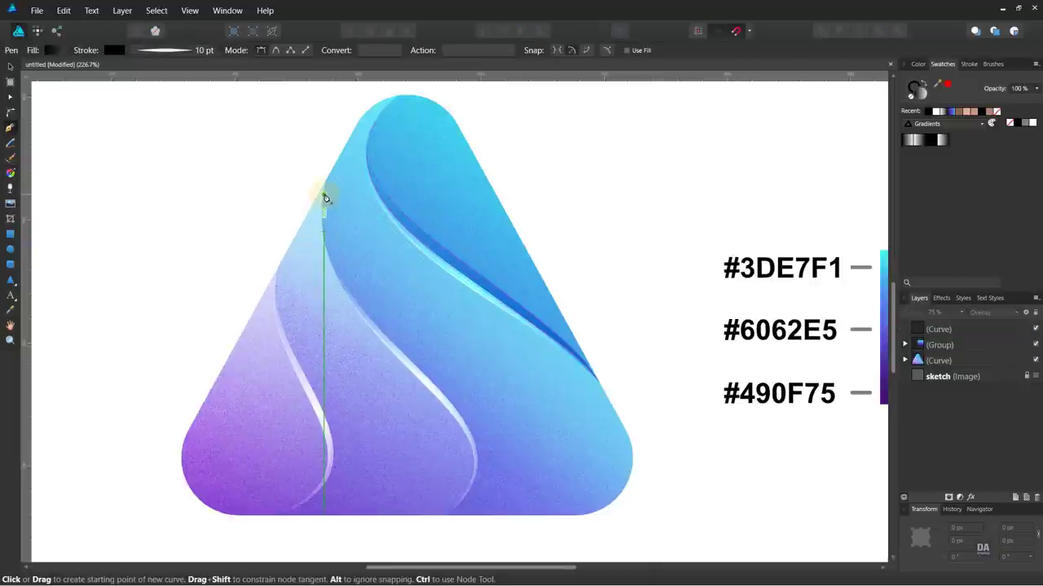
pyautogui.click(324, 196)
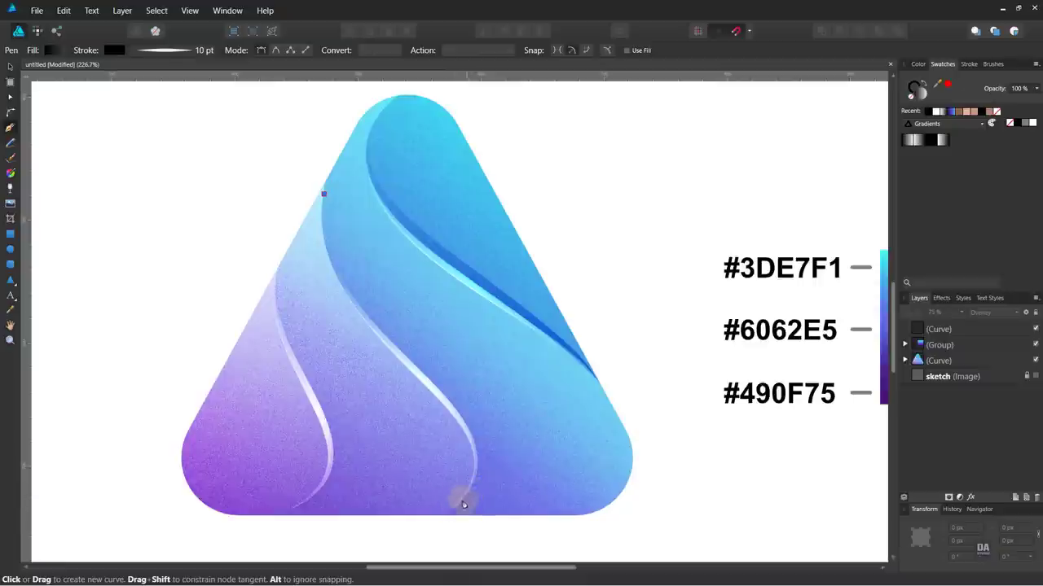
pyautogui.click(451, 515)
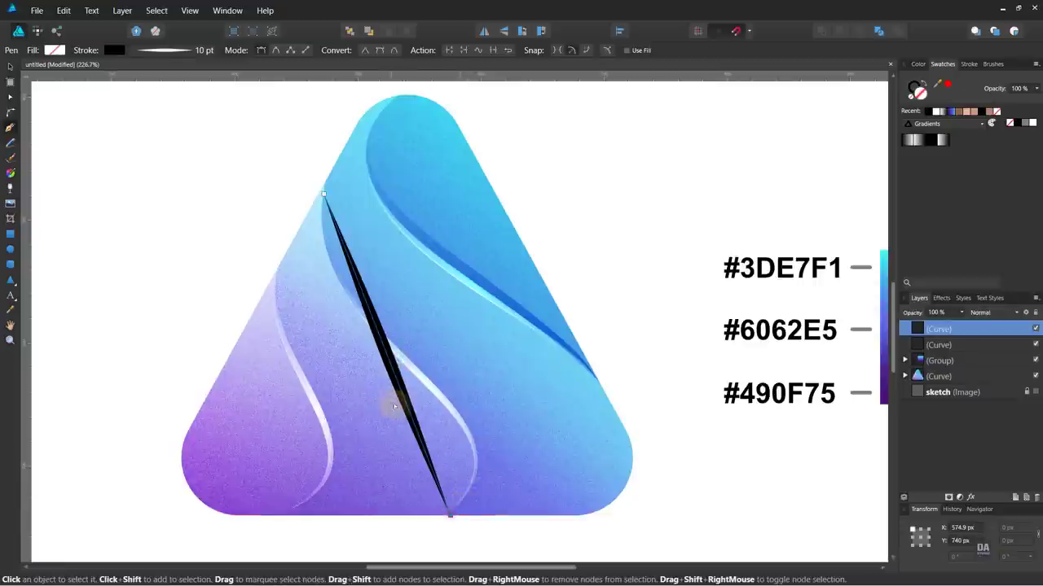
pyautogui.moveTo(406, 410); pyautogui.dragTo(479, 426)
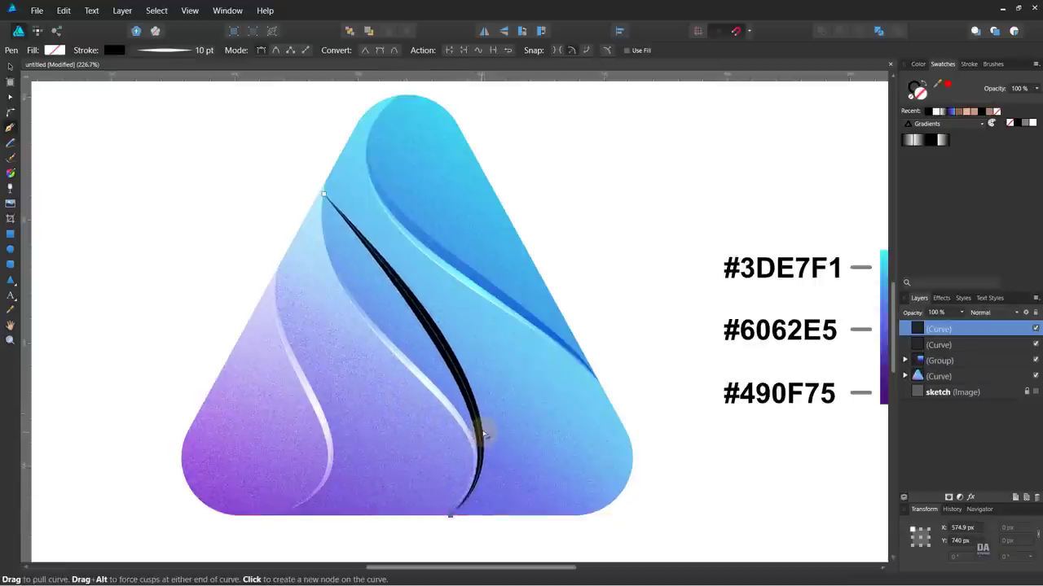
pyautogui.moveTo(378, 260); pyautogui.dragTo(383, 283)
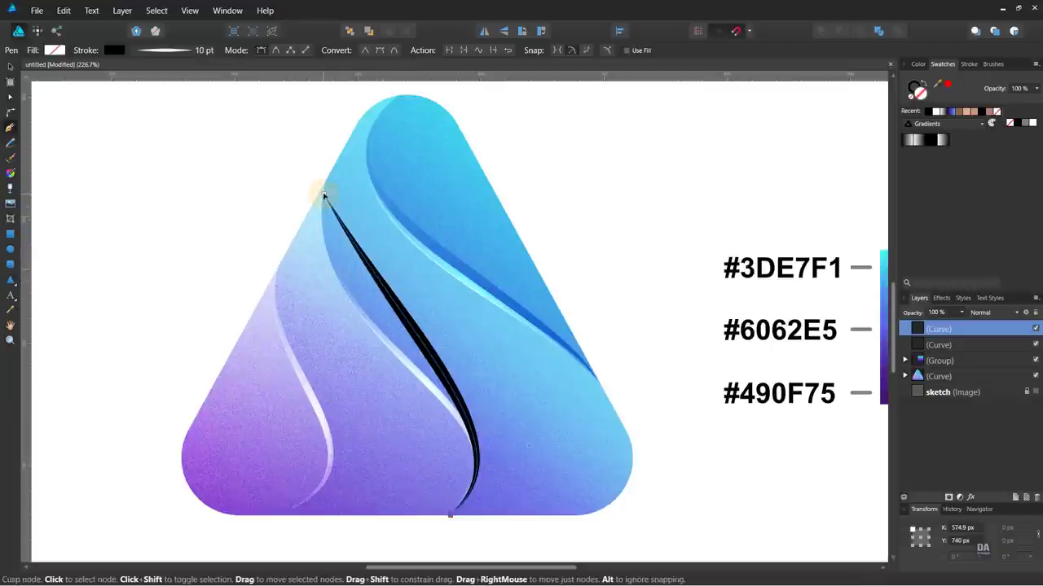
pyautogui.moveTo(355, 246); pyautogui.dragTo(344, 250)
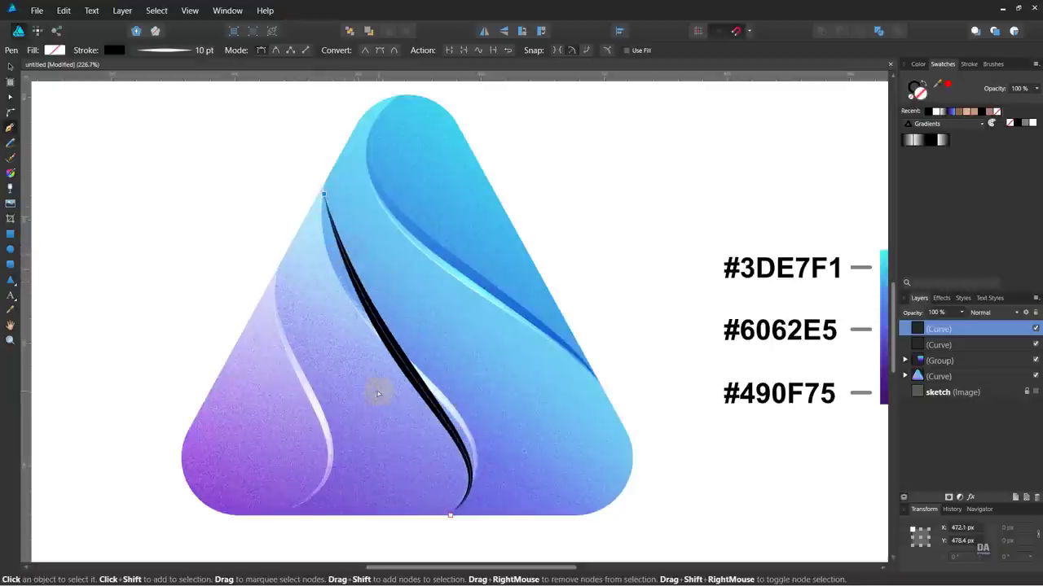
pyautogui.moveTo(377, 400); pyautogui.dragTo(302, 303)
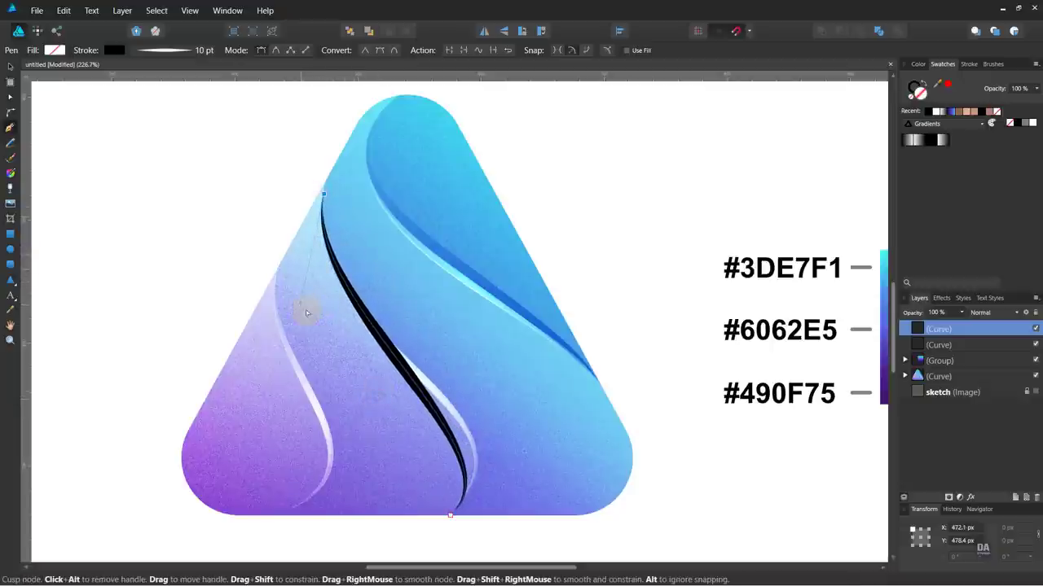
pyautogui.moveTo(526, 454); pyautogui.dragTo(571, 416)
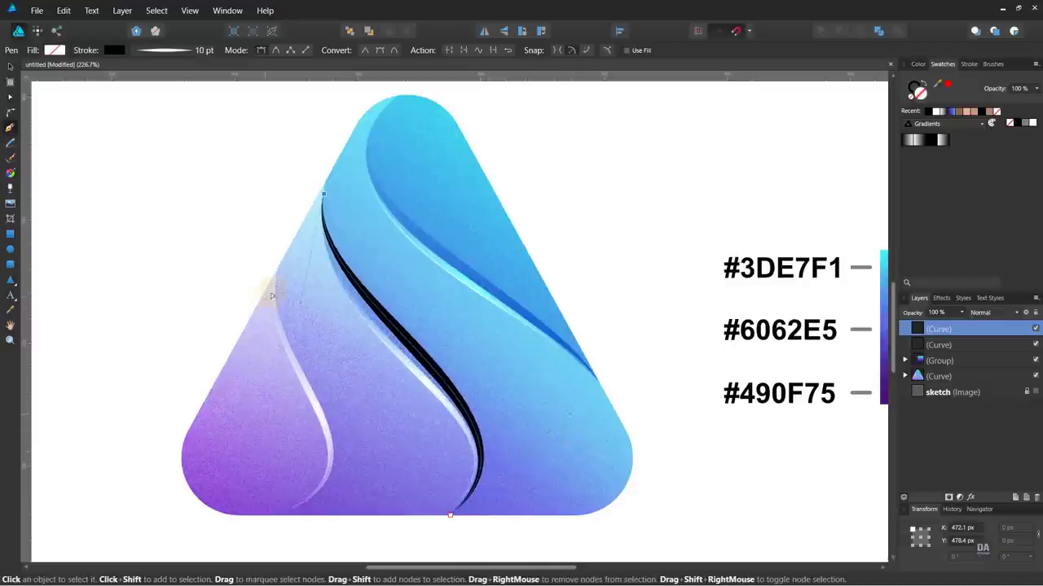
pyautogui.moveTo(303, 309); pyautogui.dragTo(299, 327)
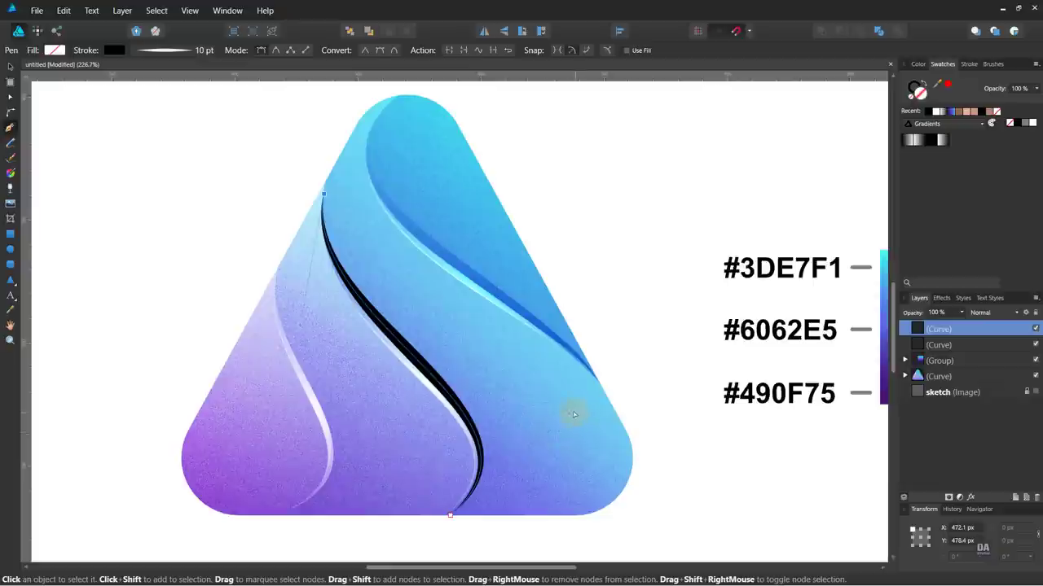
pyautogui.moveTo(571, 415); pyautogui.dragTo(572, 405)
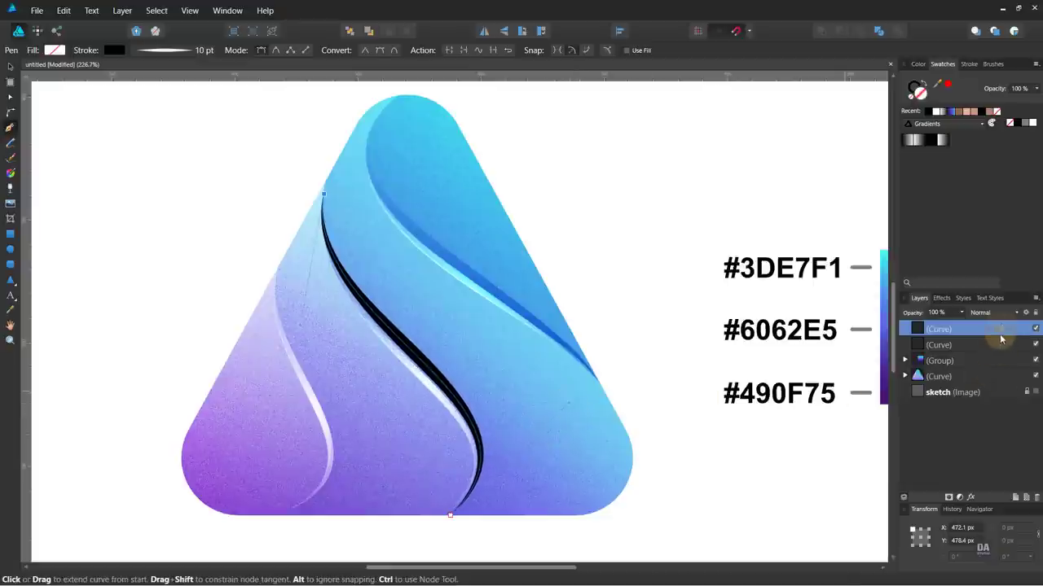
# - Set the middle crease to Overlay blending at 50% opacity
pyautogui.click(1000, 312)
pyautogui.click(988, 451)
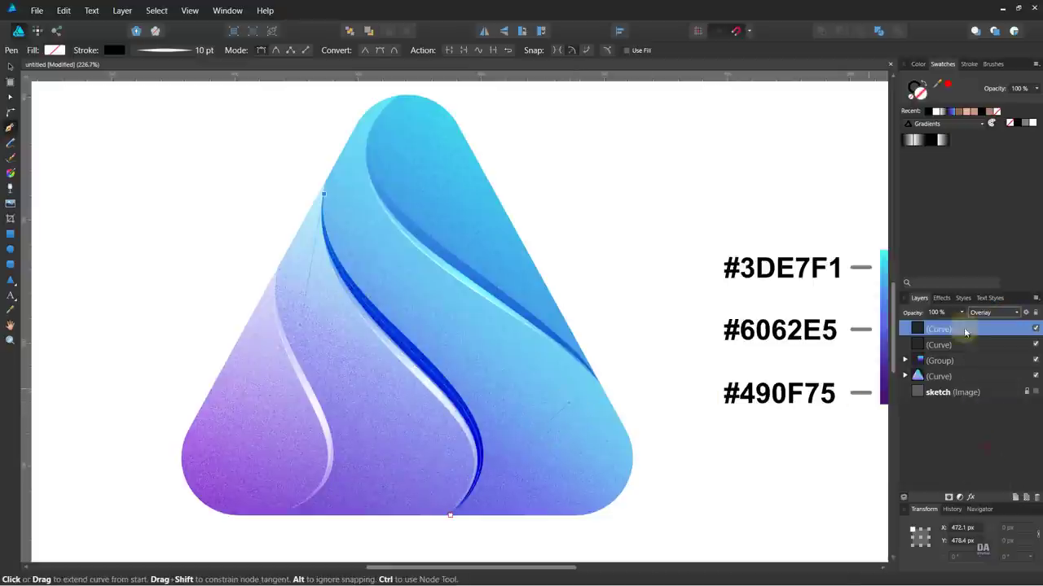
pyautogui.click(961, 313)
pyautogui.moveTo(967, 326); pyautogui.dragTo(926, 329)
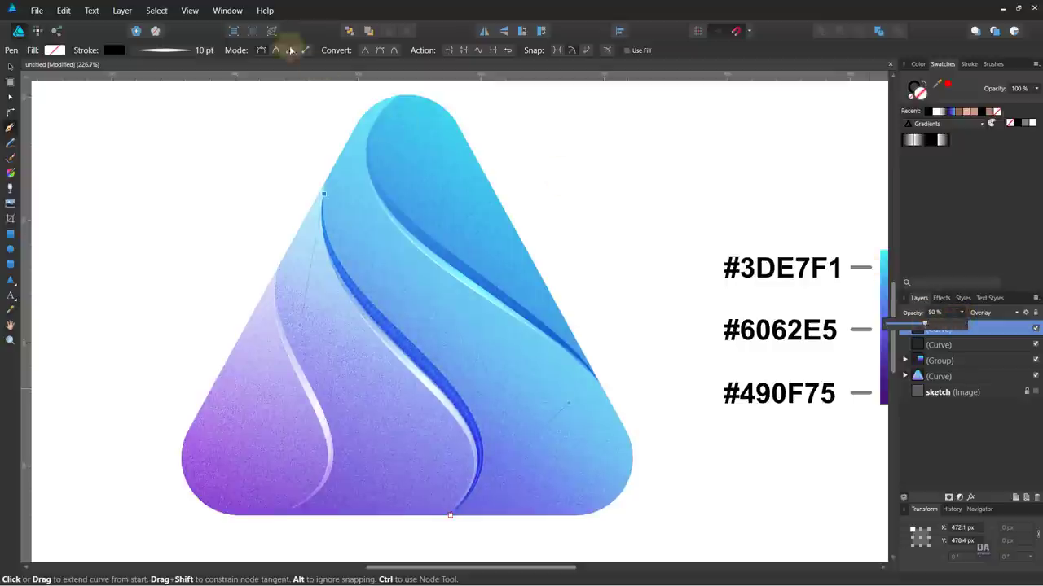
# - Expand the middle crease stroke and give it a gradient fading diagonally toward the top
pyautogui.click(122, 11)
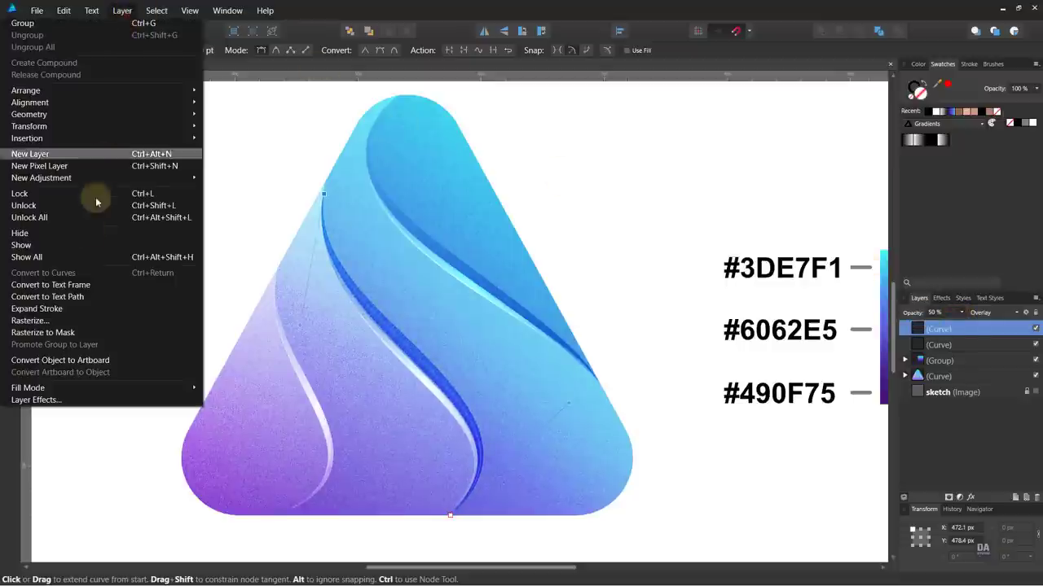
pyautogui.click(82, 309)
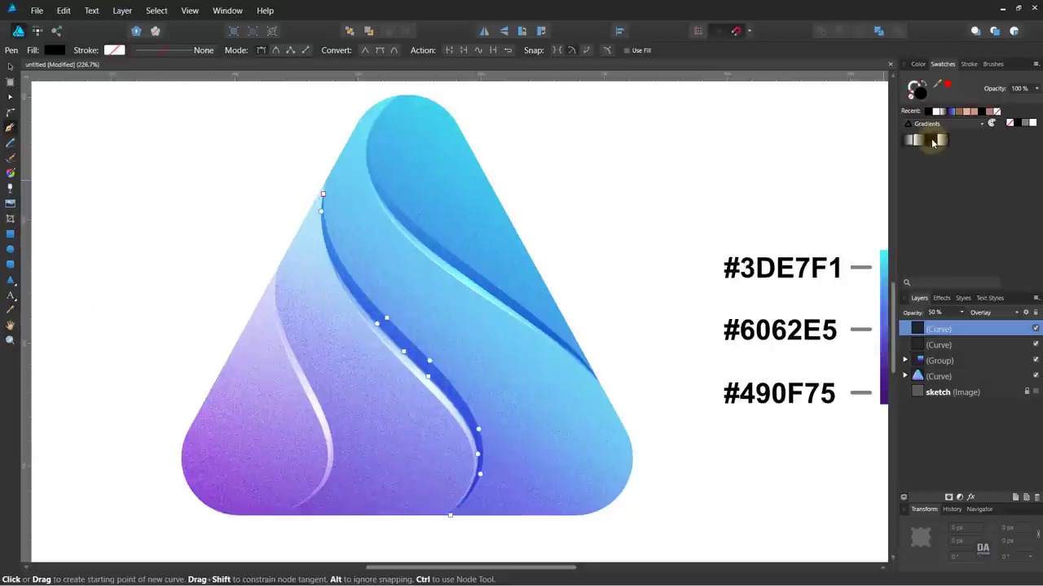
pyautogui.click(933, 142)
pyautogui.press('g')
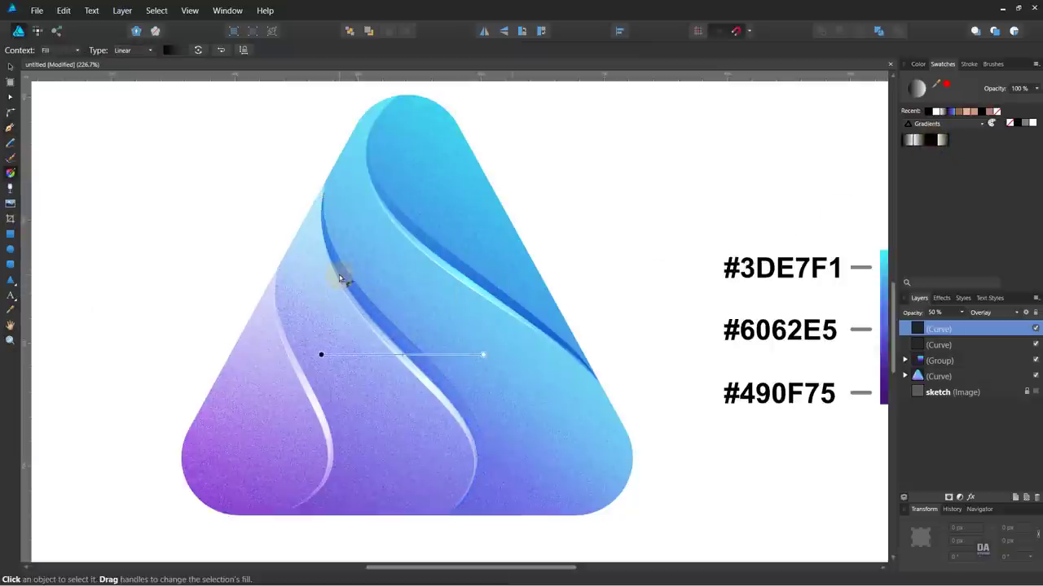
pyautogui.moveTo(488, 493); pyautogui.dragTo(238, 146)
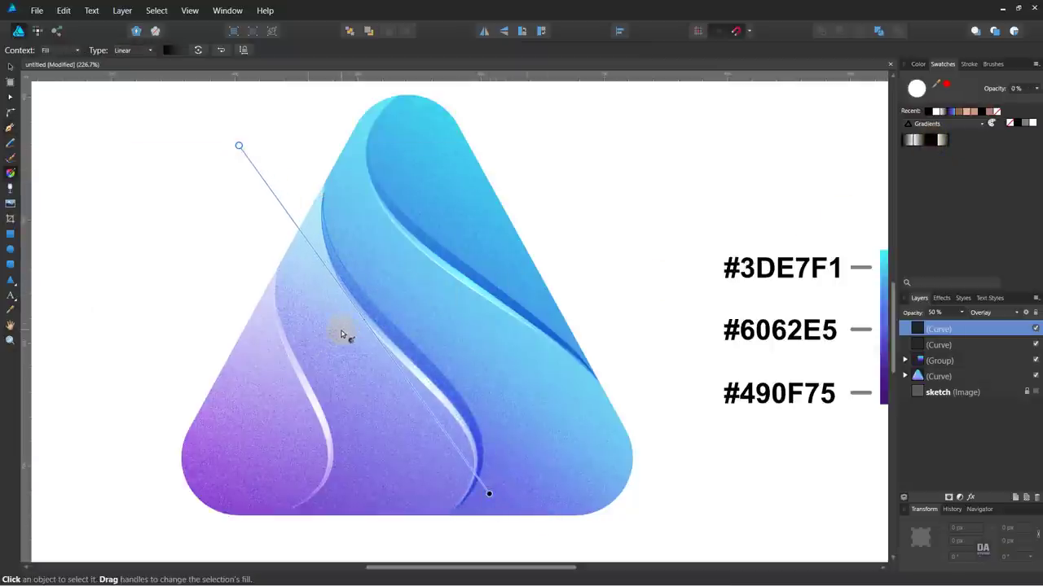
pyautogui.press('p')
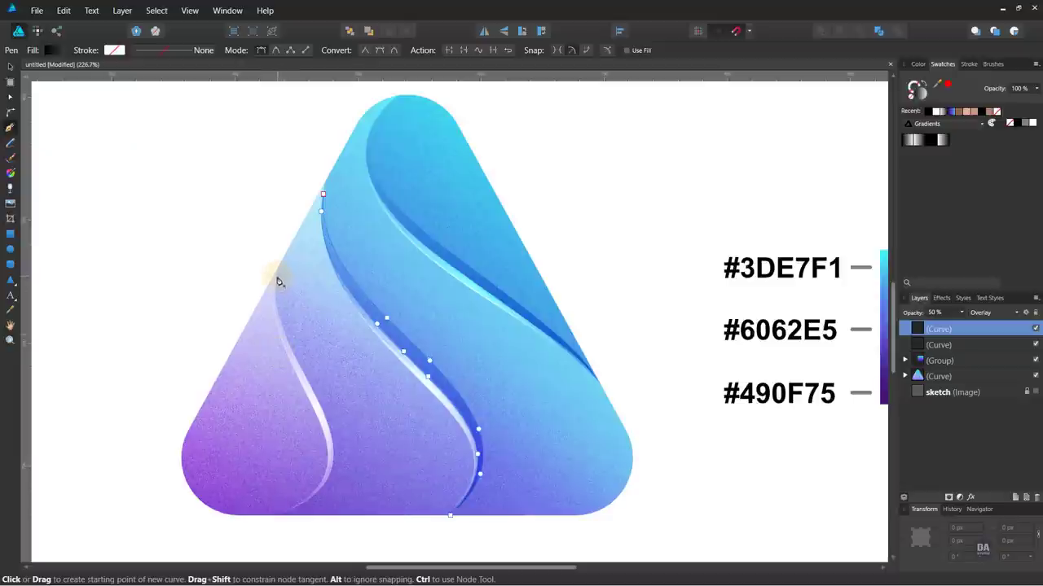
# - Draw a crescent curve along the left swirl from its upper end down to the base
pyautogui.click(277, 278)
pyautogui.click(291, 516)
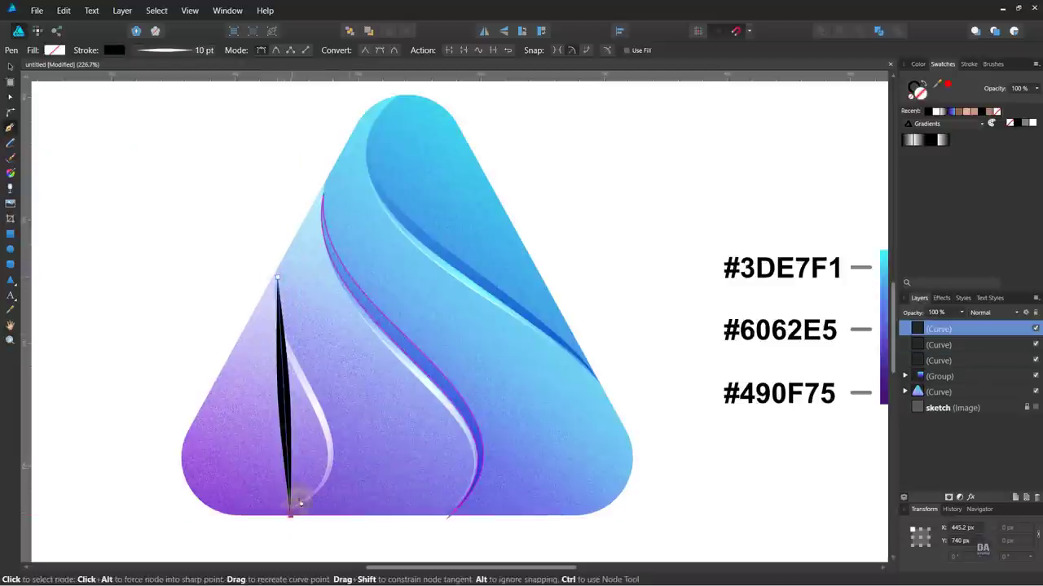
pyautogui.moveTo(285, 419)
pyautogui.mouseDown()
pyautogui.moveTo(352, 434)
pyautogui.moveTo(336, 473)
pyautogui.mouseUp()
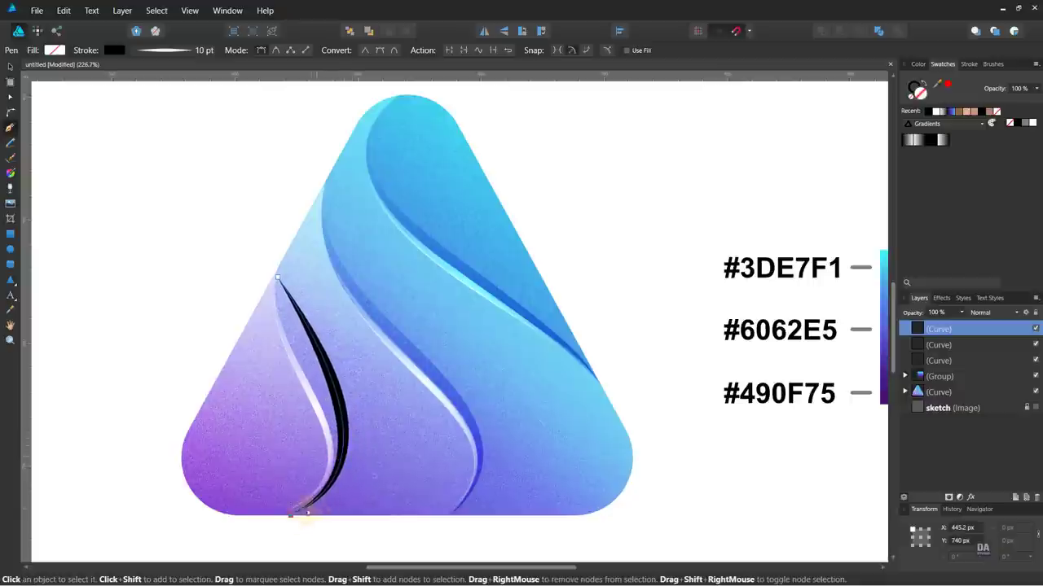
pyautogui.moveTo(290, 516); pyautogui.dragTo(285, 513)
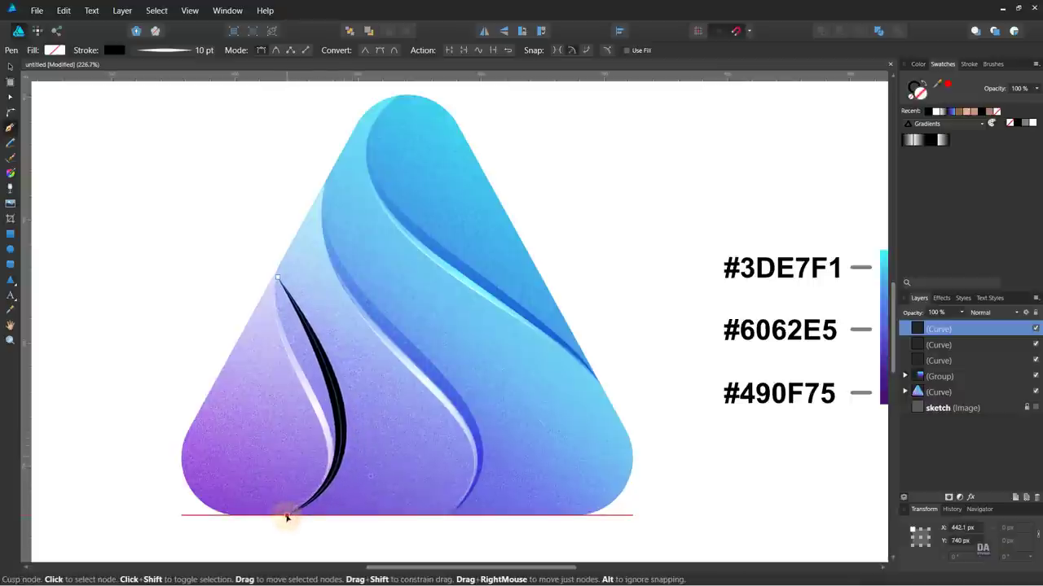
pyautogui.moveTo(372, 479); pyautogui.dragTo(377, 476)
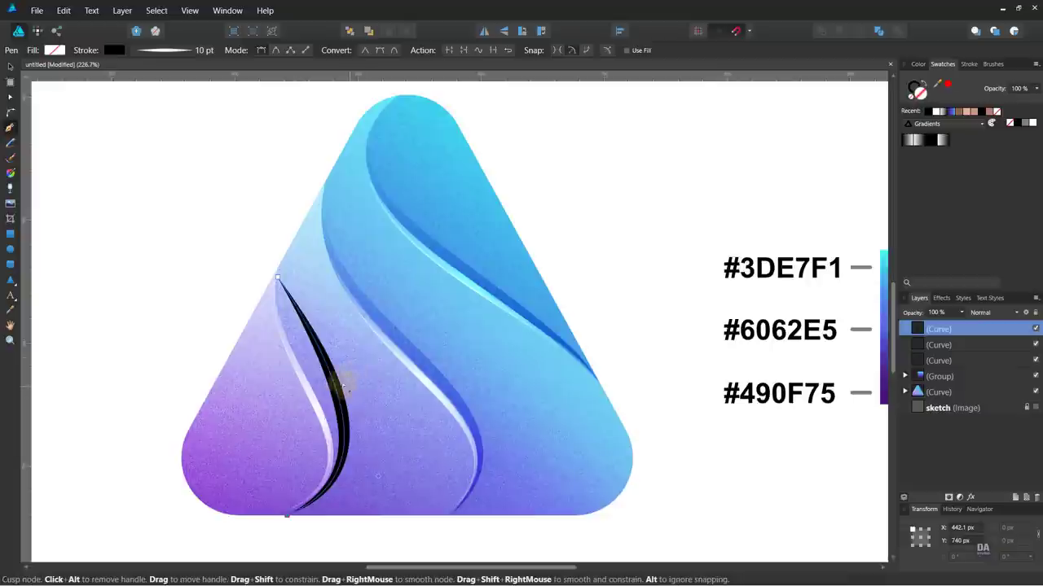
pyautogui.moveTo(343, 387); pyautogui.dragTo(345, 440)
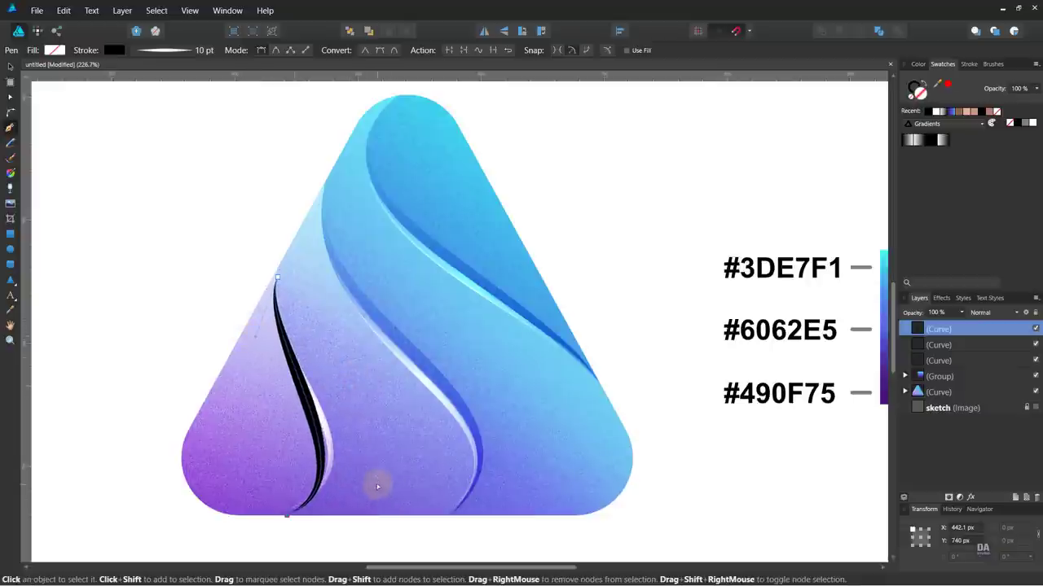
pyautogui.moveTo(375, 475); pyautogui.dragTo(415, 459)
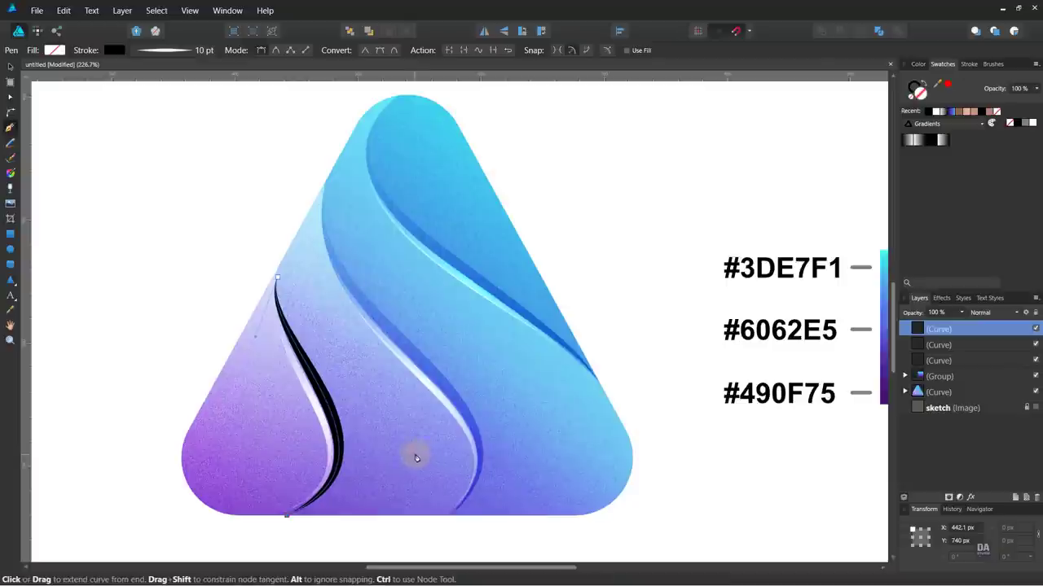
# - Give the left crease a 9 pt stroke, Overlay blending and 50% opacity
pyautogui.click(969, 63)
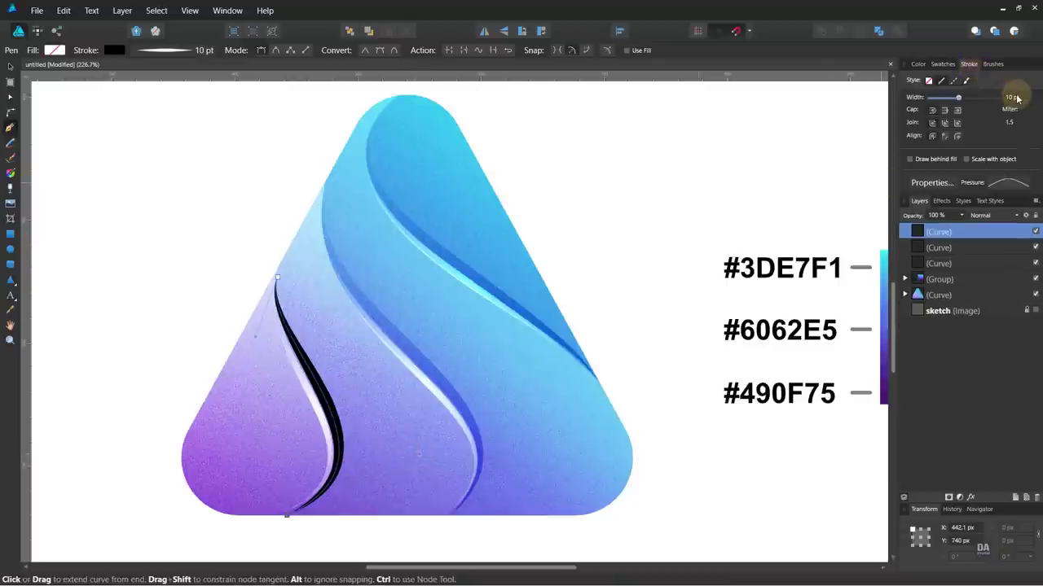
pyautogui.scroll(-1, 1017, 99)
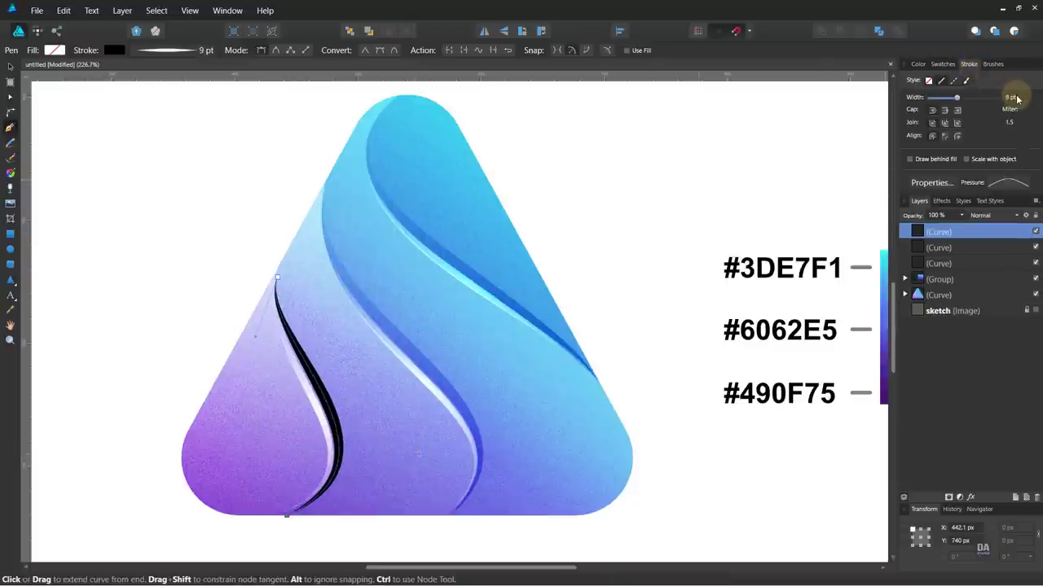
pyautogui.moveTo(255, 337); pyautogui.dragTo(256, 346)
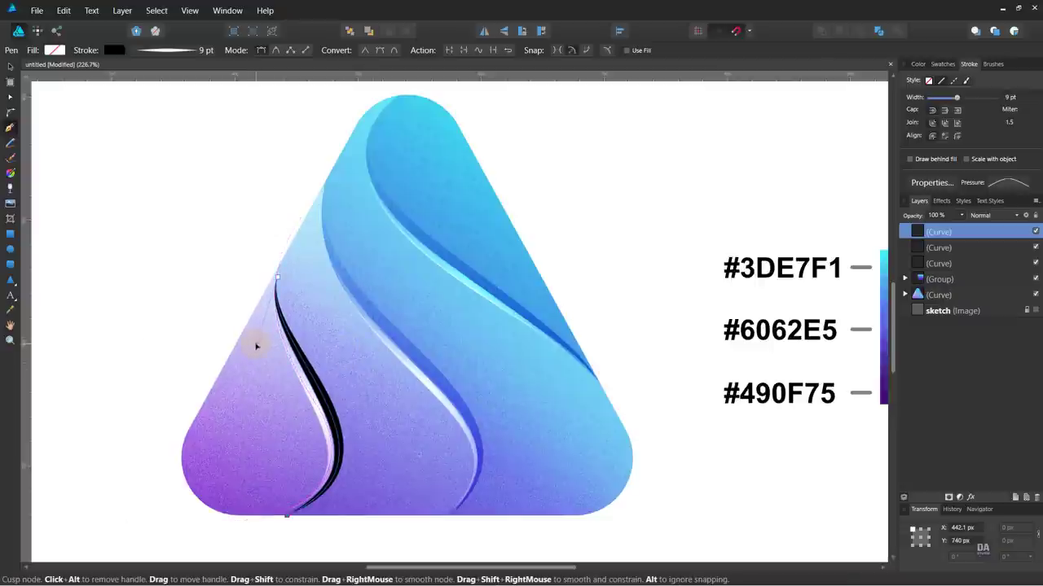
pyautogui.click(990, 215)
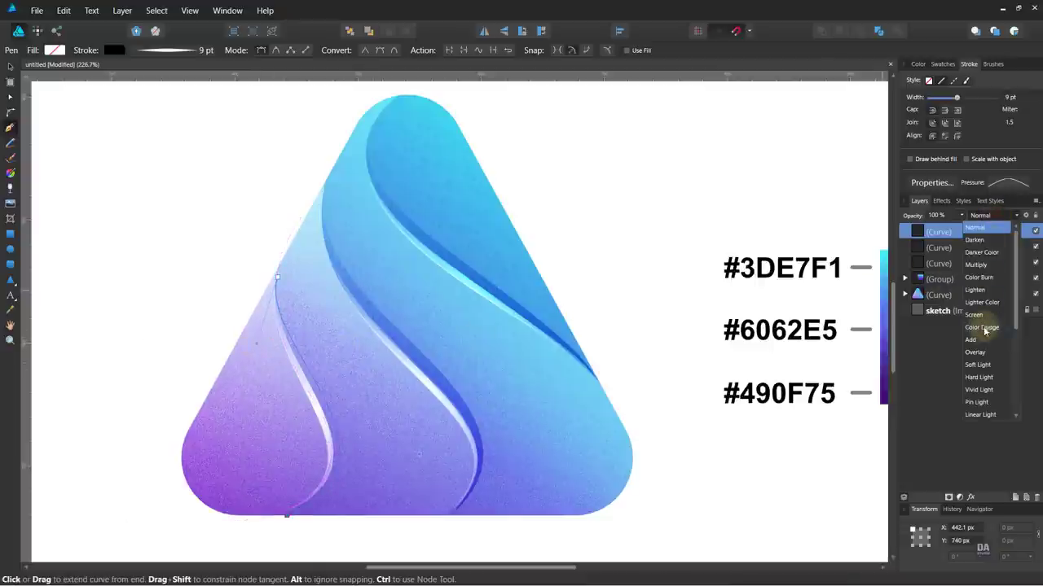
pyautogui.click(975, 351)
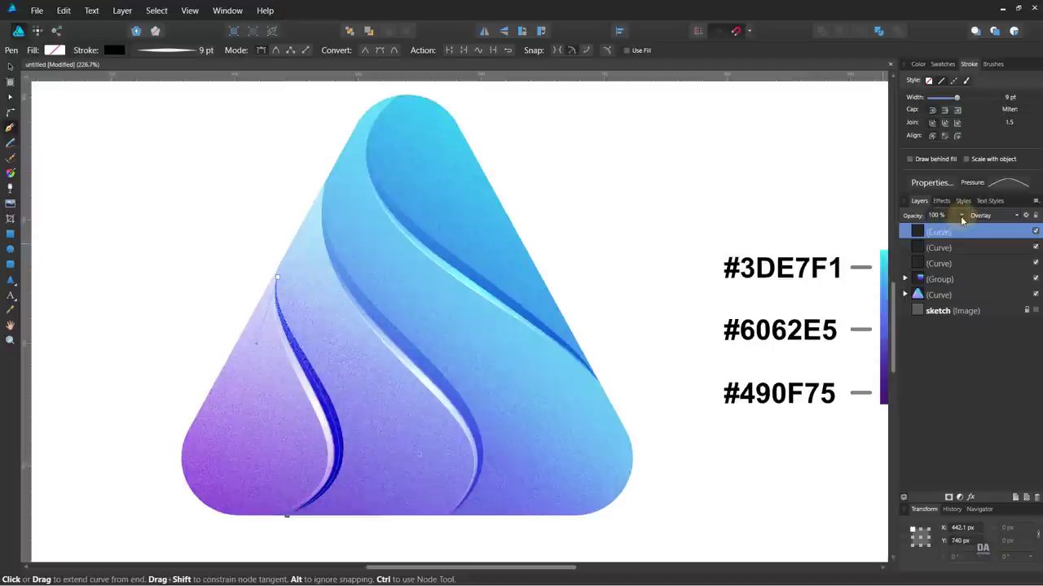
pyautogui.moveTo(962, 221); pyautogui.dragTo(924, 226)
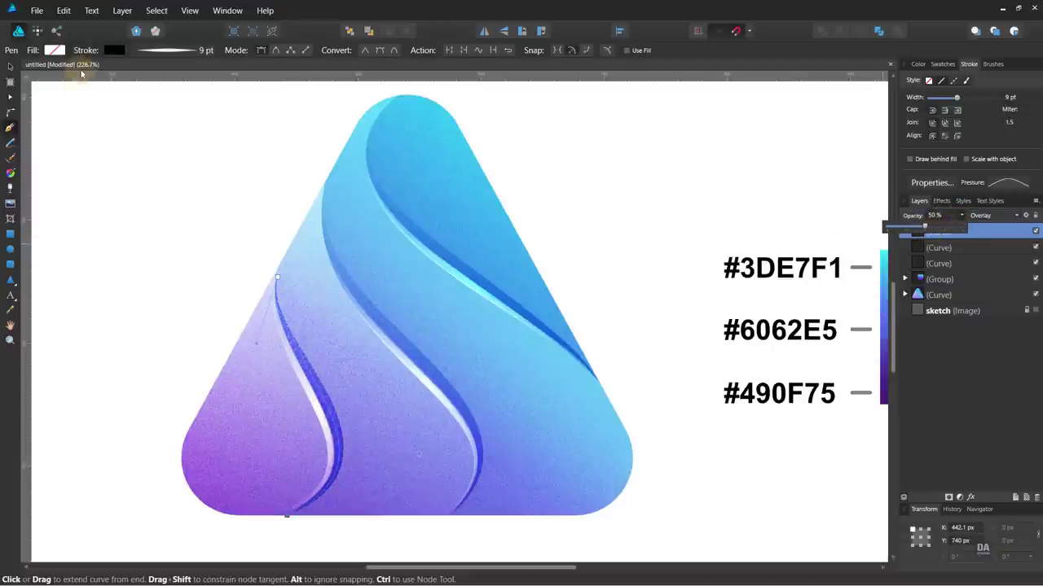
pyautogui.click(122, 11)
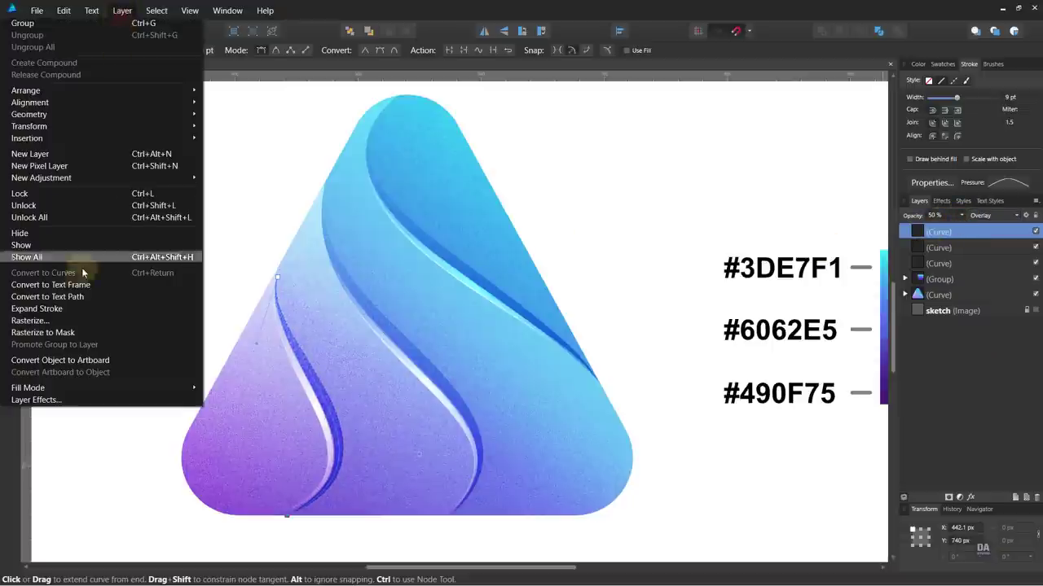
# - Expand the left crease into a filled shape with a gradient fading upward, then deselect
pyautogui.click(70, 310)
pyautogui.click(942, 64)
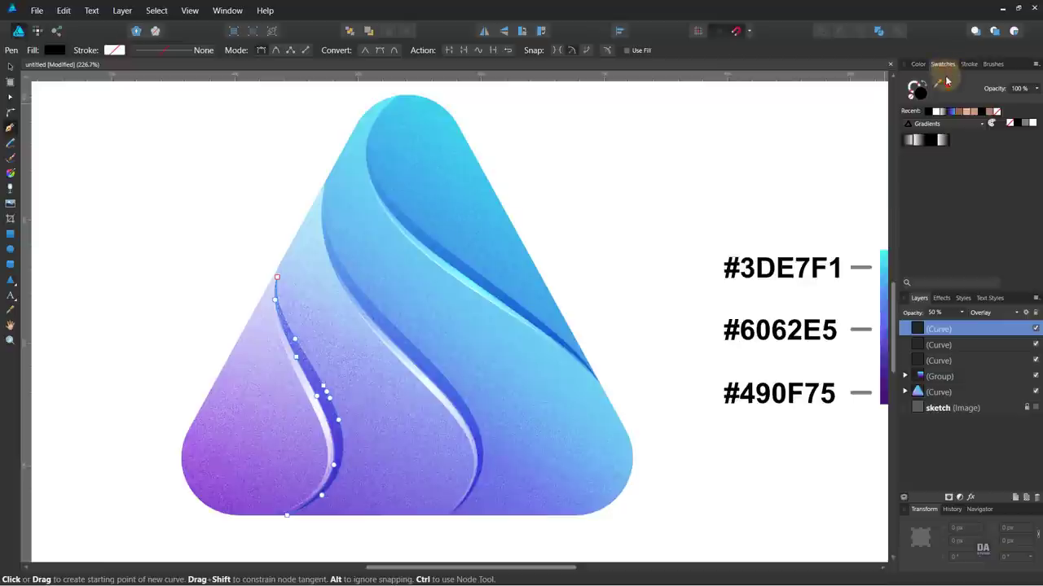
pyautogui.click(931, 141)
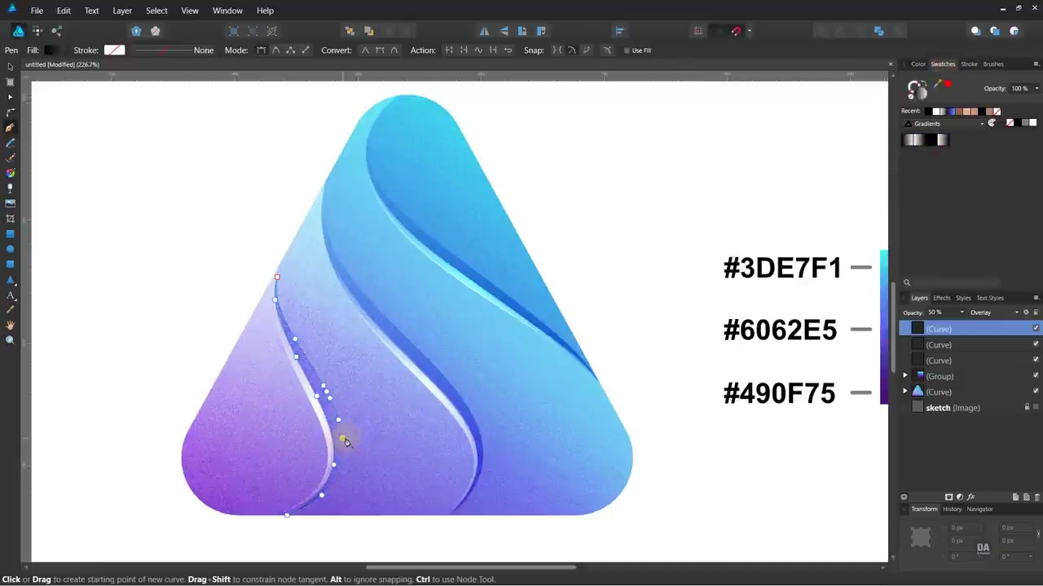
pyautogui.press('g')
pyautogui.moveTo(321, 515); pyautogui.dragTo(243, 218)
pyautogui.click(11, 68)
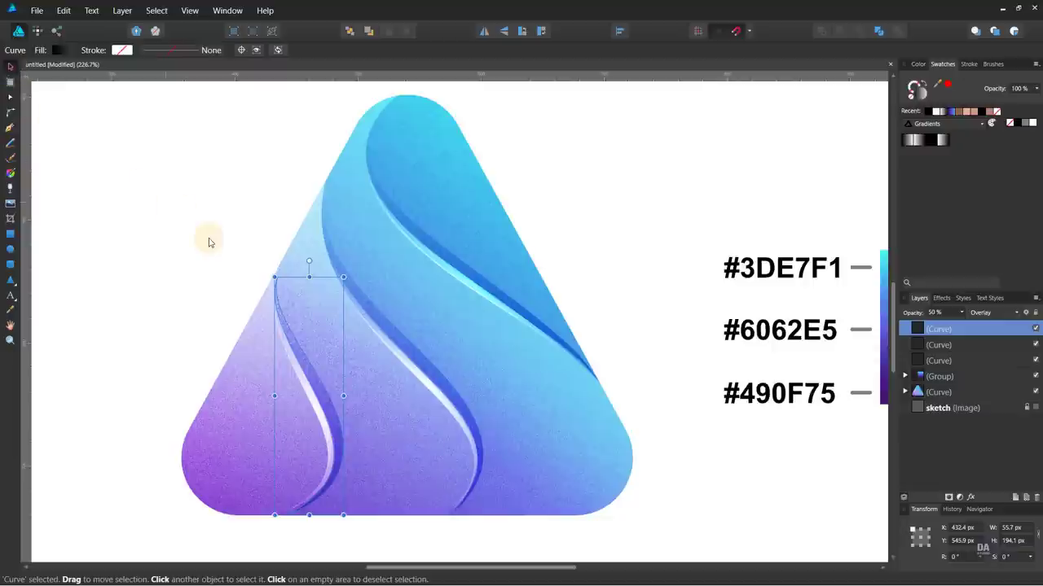
pyautogui.click(217, 243)
pyautogui.scroll(-2, 395, 354)
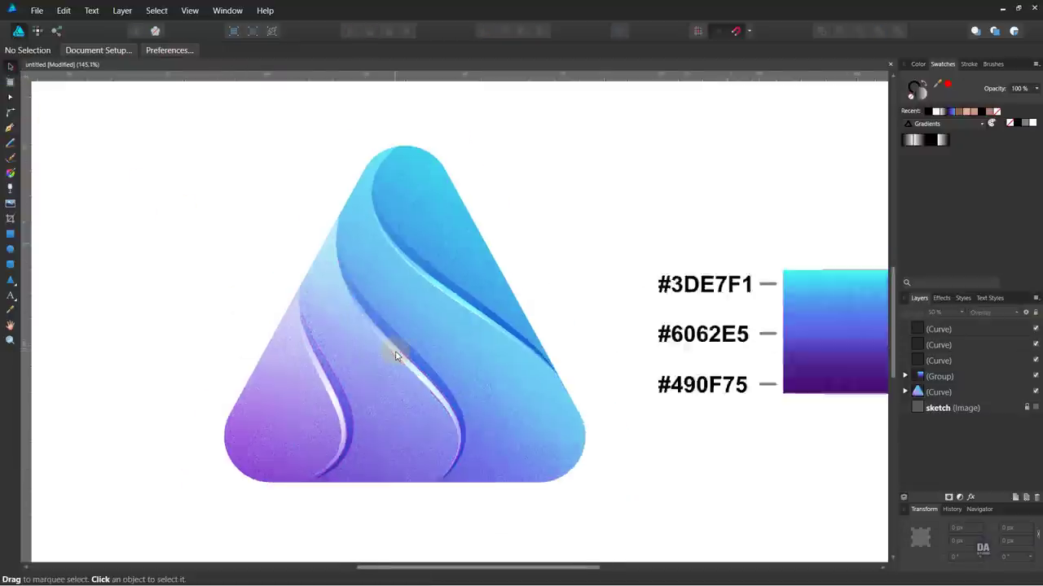
pyautogui.scroll(-2, 396, 354)
pyautogui.scroll(-3, 400, 361)
pyautogui.scroll(-1, 463, 433)
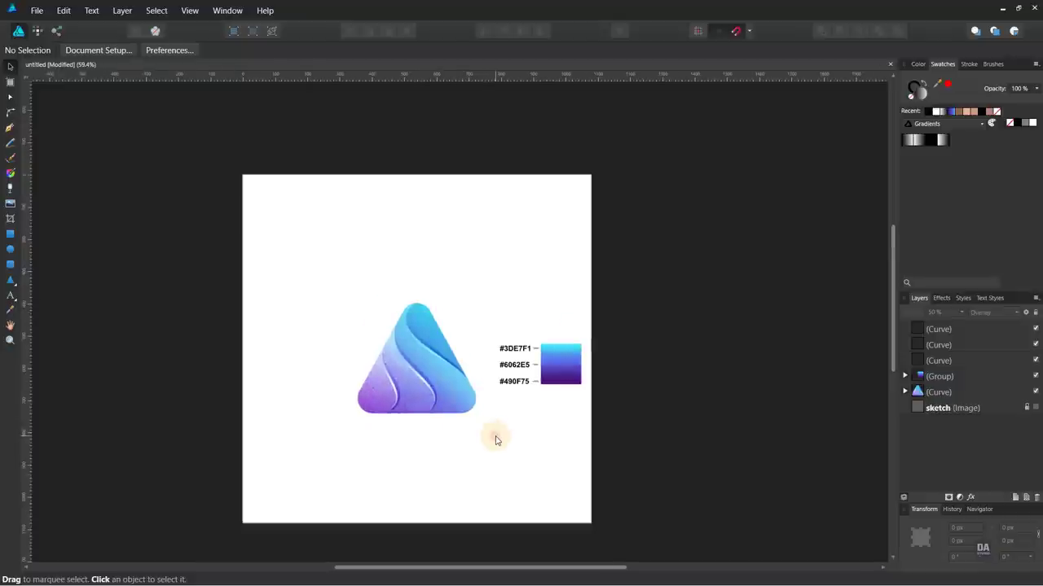
pyautogui.scroll(1, 495, 442)
pyautogui.moveTo(500, 442); pyautogui.dragTo(558, 451)
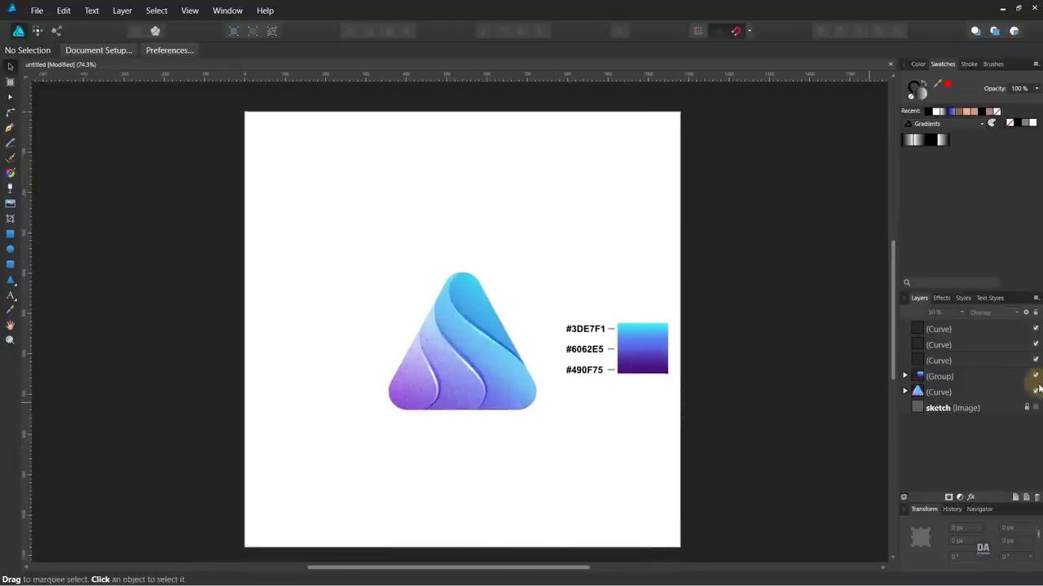